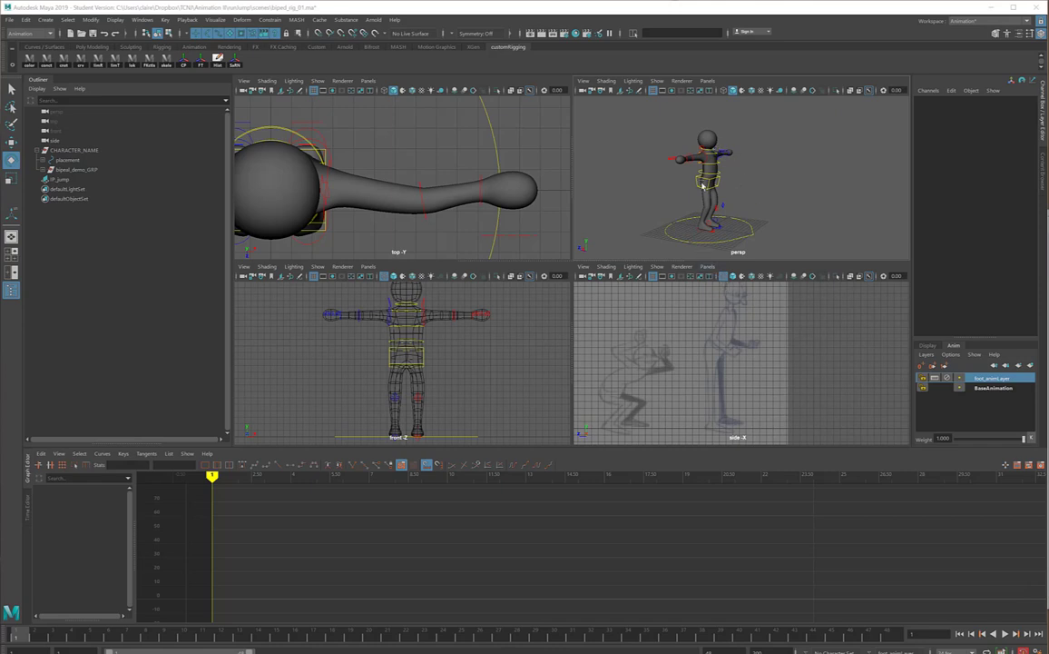
Step: Create an animation layer named spine_animLayer from the head, neck, upper spine and lower spine controls
scroll(703, 186, "up", 3)
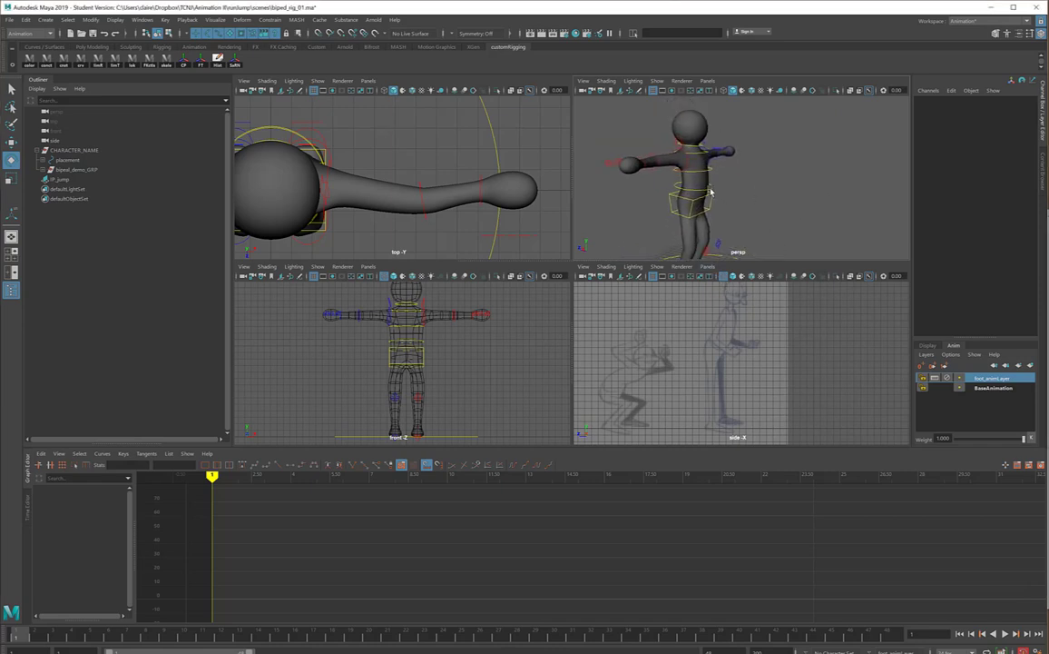
left_click(712, 188)
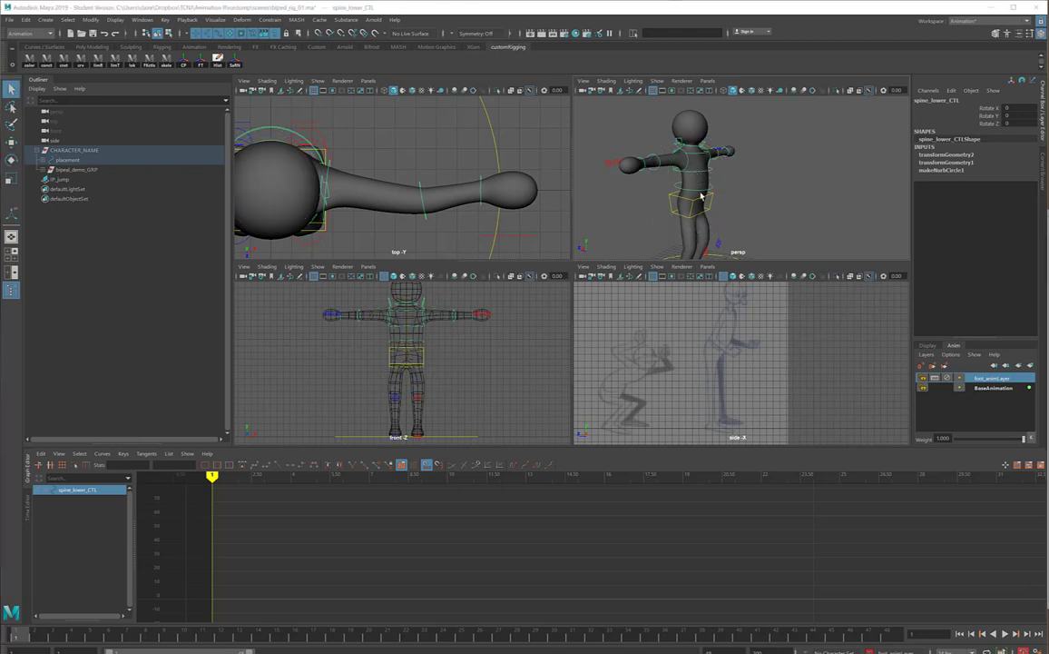
key("space")
scroll(703, 245, "up", 3)
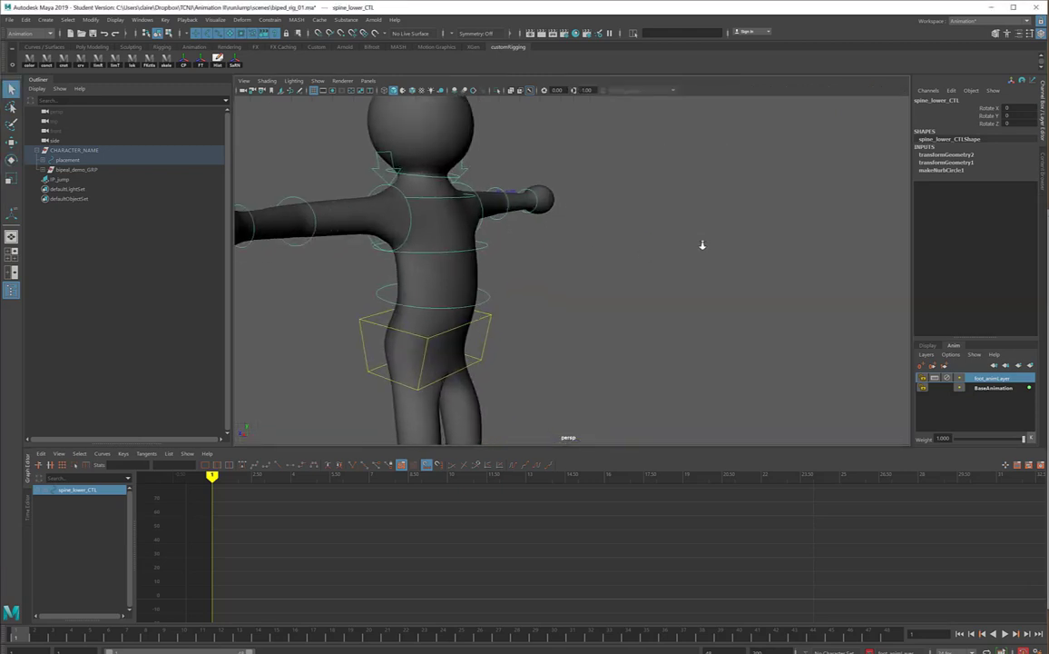
left_click(426, 179)
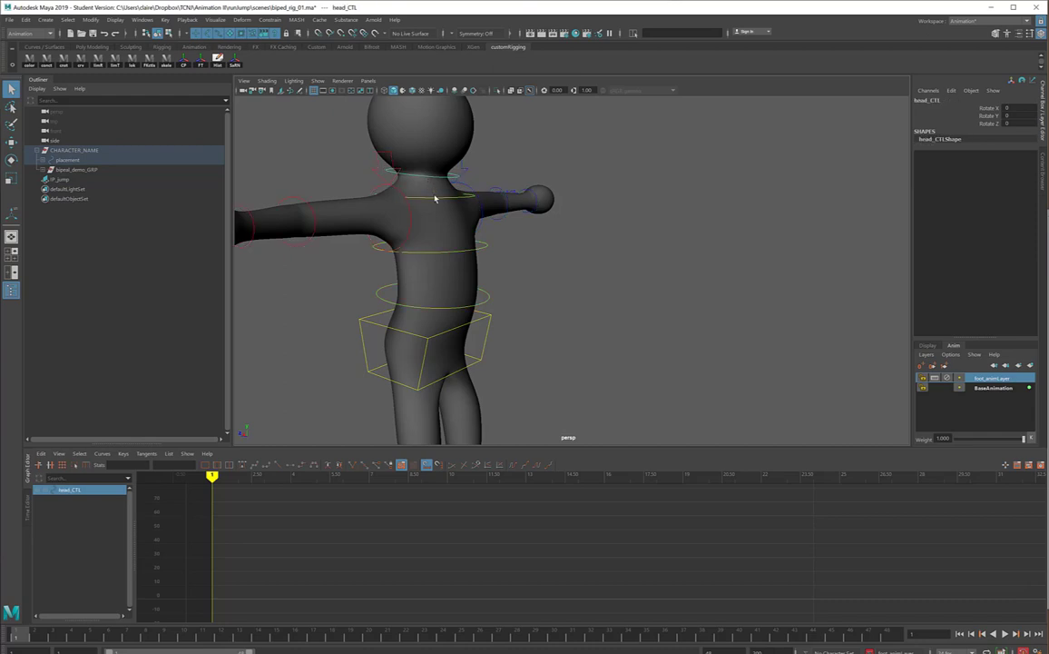
left_click(435, 200, "shift")
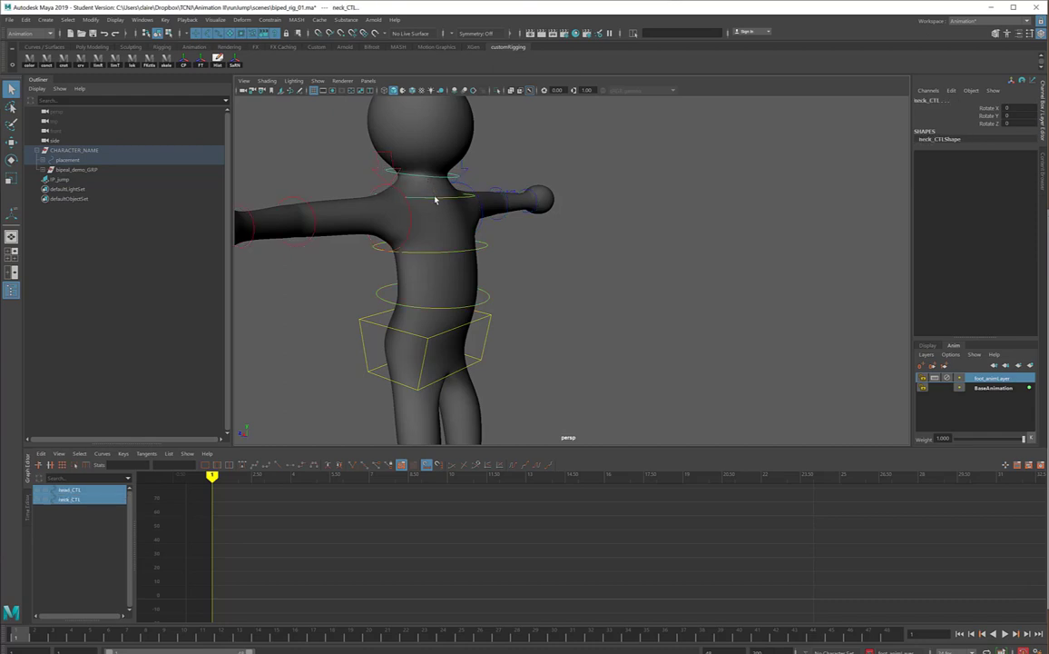
left_click(486, 252, "shift")
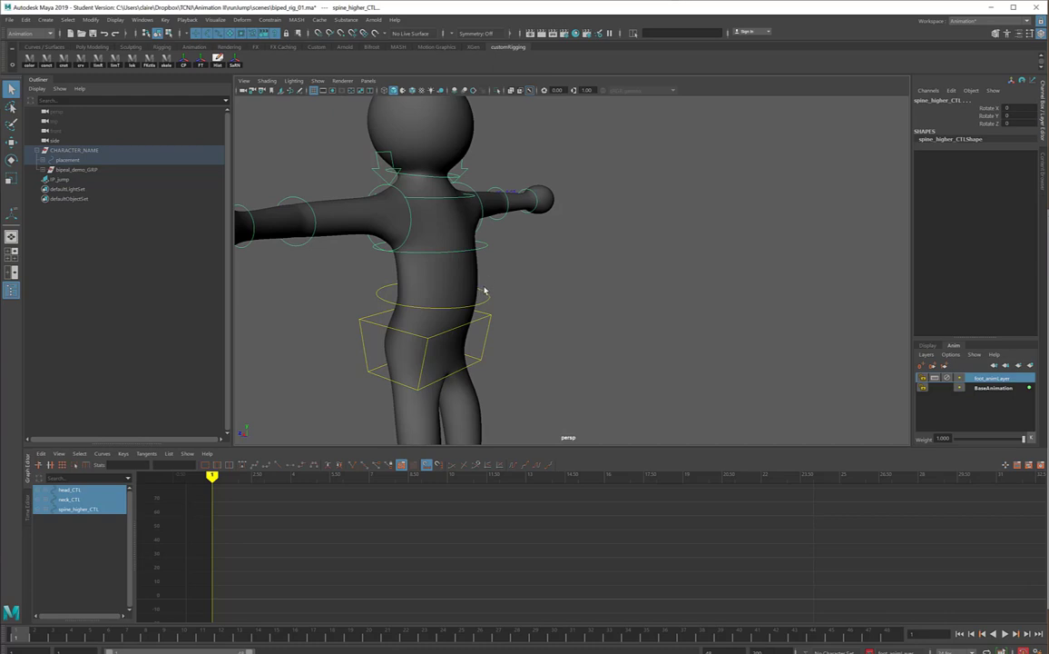
left_click(483, 297, "shift")
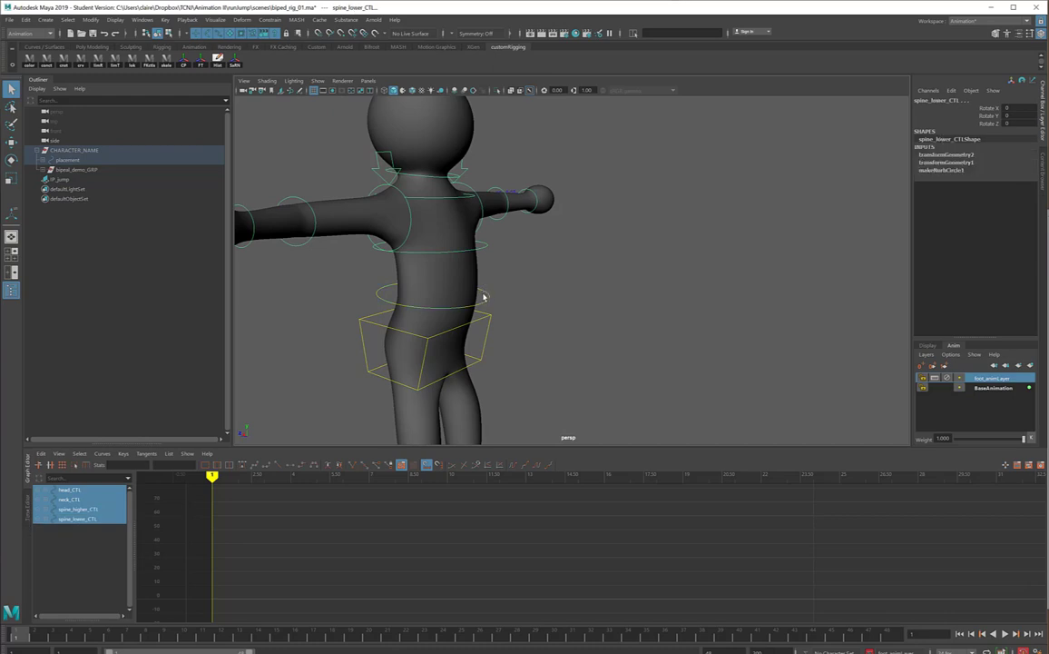
left_click(1030, 365)
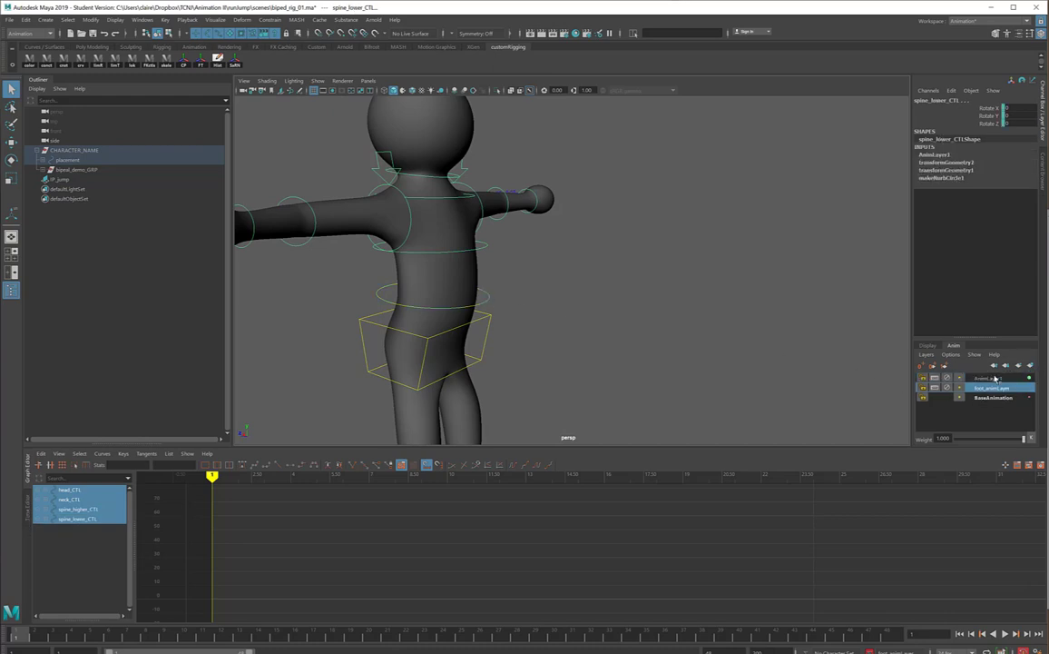
double_click(989, 377)
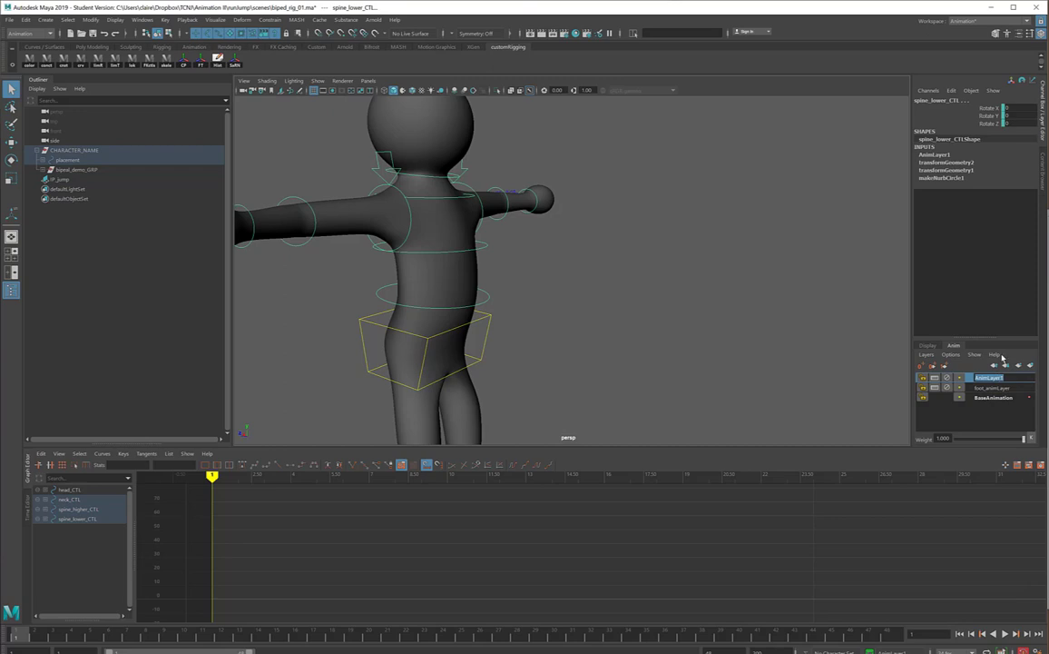
type("spine_animLayer")
key("Return")
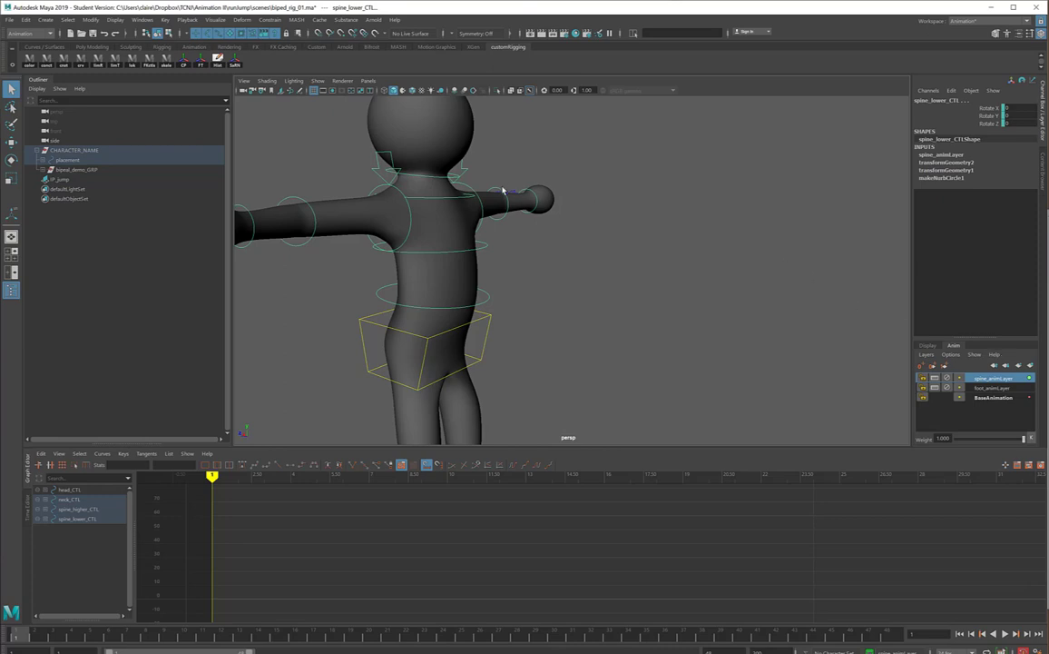
Step: Key the head, neck and spine controls at frame 1, and bend them forward together about 28.9 degrees at frame 12
key("s")
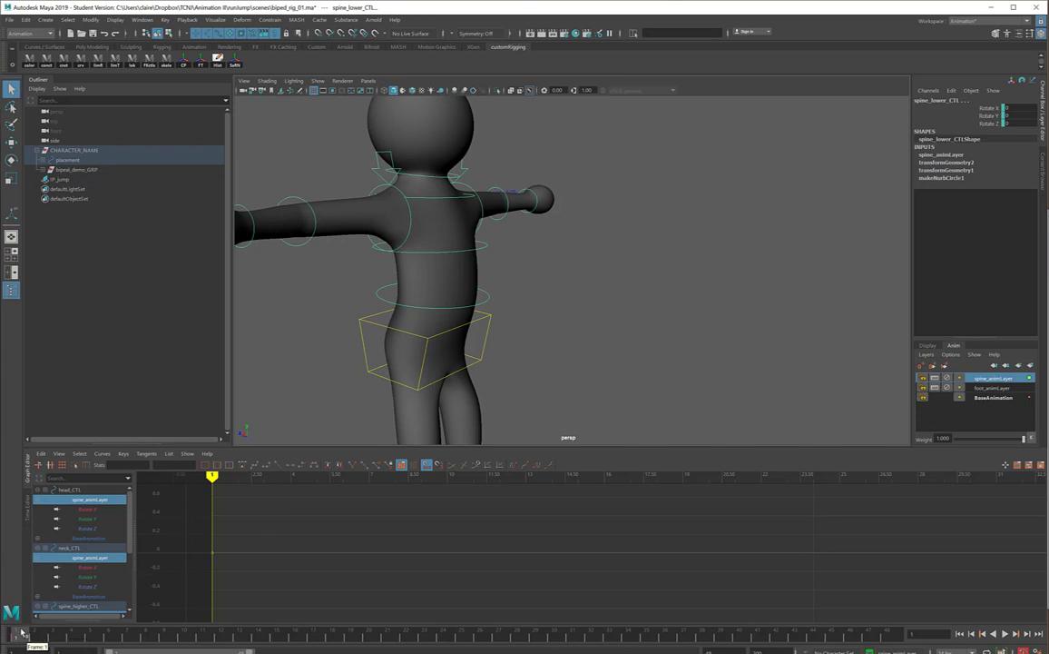
left_click_drag(21, 634, 223, 641)
right_click_drag(692, 328, 329, 326, "alt")
left_click_drag(329, 326, 595, 363, "alt")
key("e")
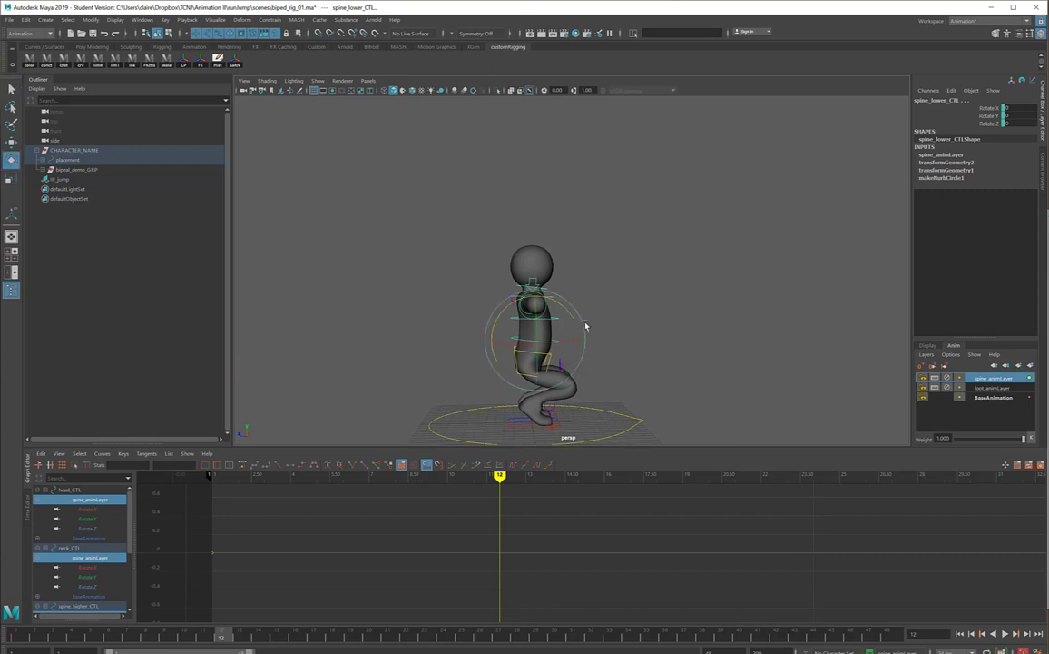
left_click_drag(569, 307, 641, 284)
left_click(685, 355)
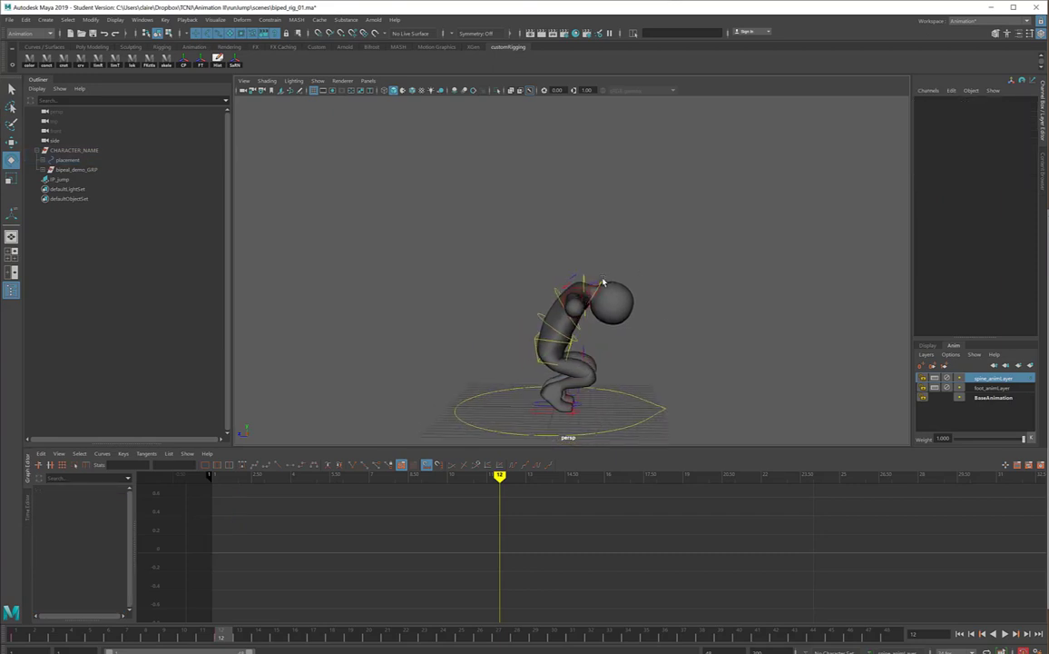
Step: Rotate the head control back to about -25 in Rotate Z at frame 12 and make its tangents stepped
left_click(601, 284)
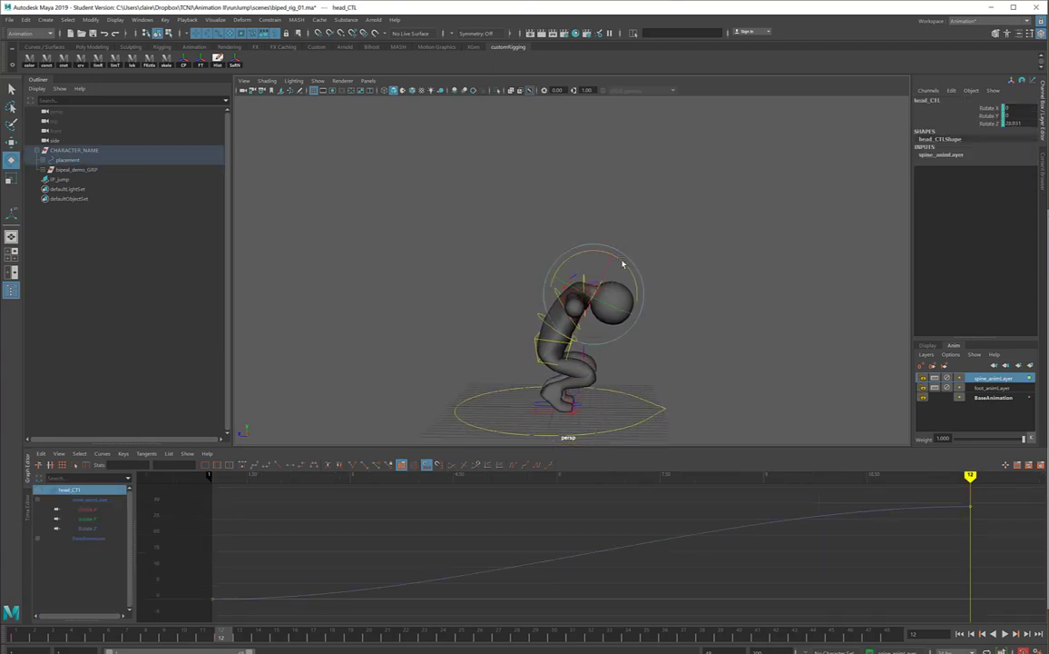
left_click_drag(582, 248, 585, 247)
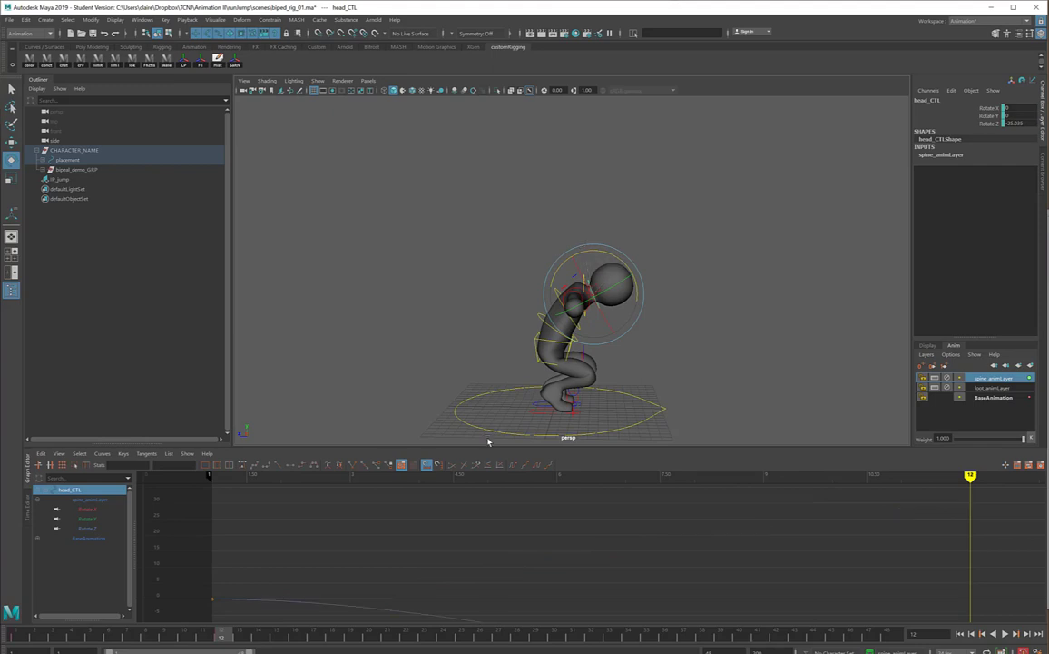
left_click(300, 468)
left_click(745, 321)
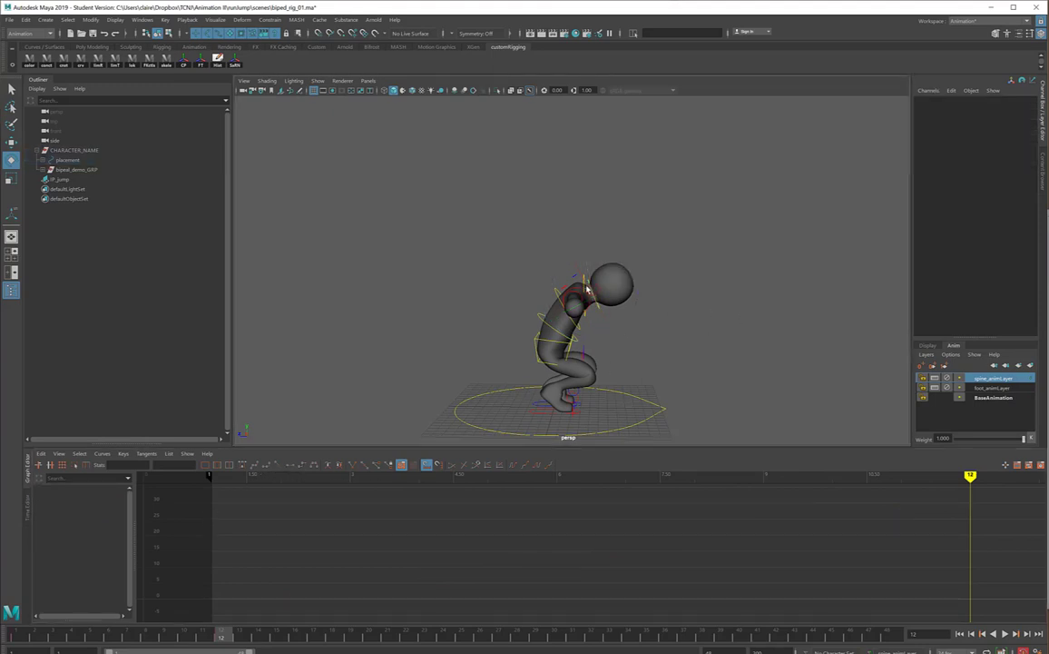
Step: Rotate the neck control to about 2.6 in Rotate Z at frame 12 and make its tangents stepped
left_click(584, 281)
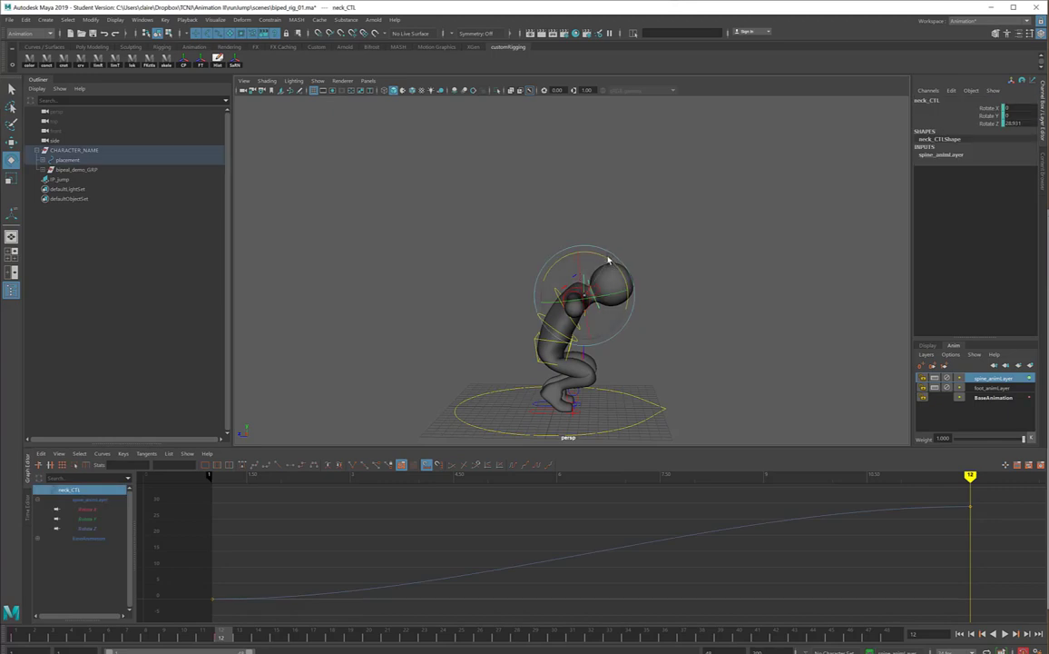
left_click_drag(594, 257, 591, 268)
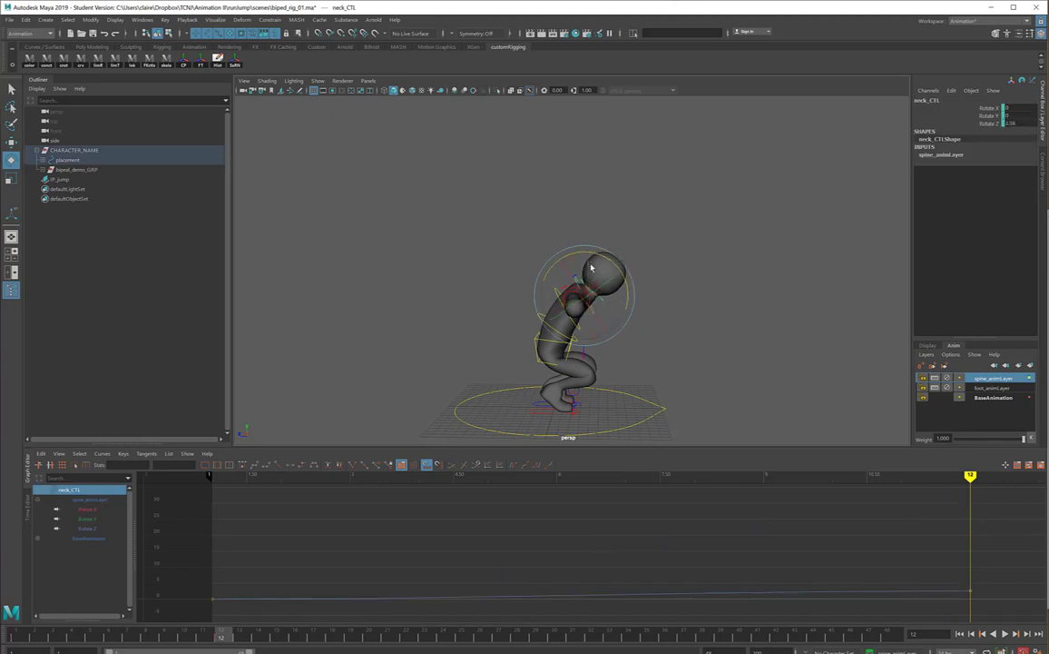
left_click(303, 465)
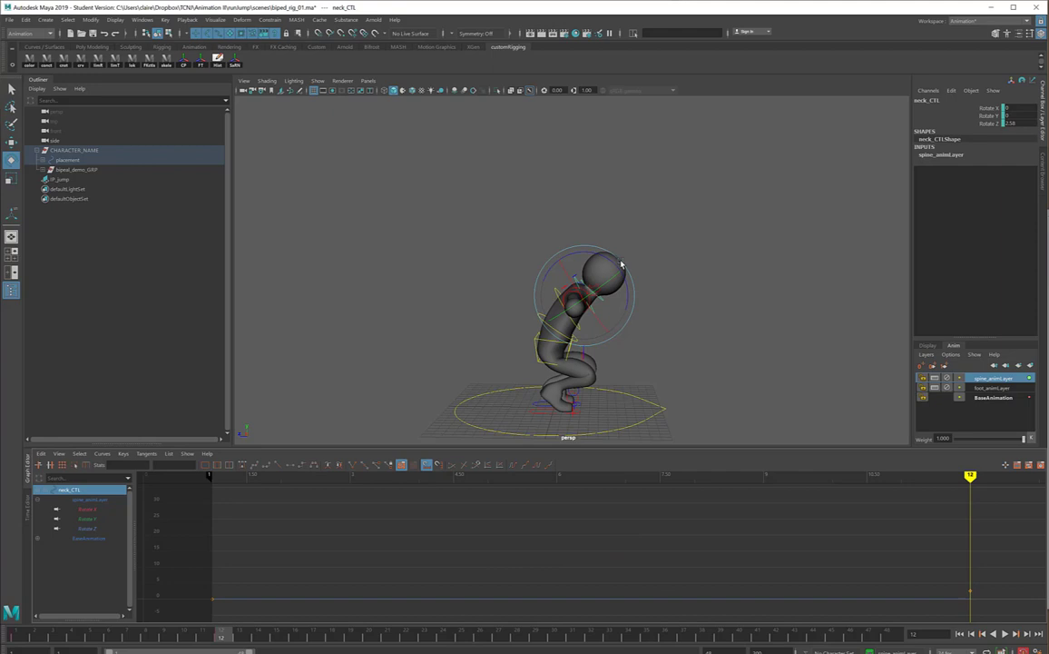
Step: Change the tangents of the upper and lower spine controls to stepped
left_click(563, 284)
left_click(558, 293)
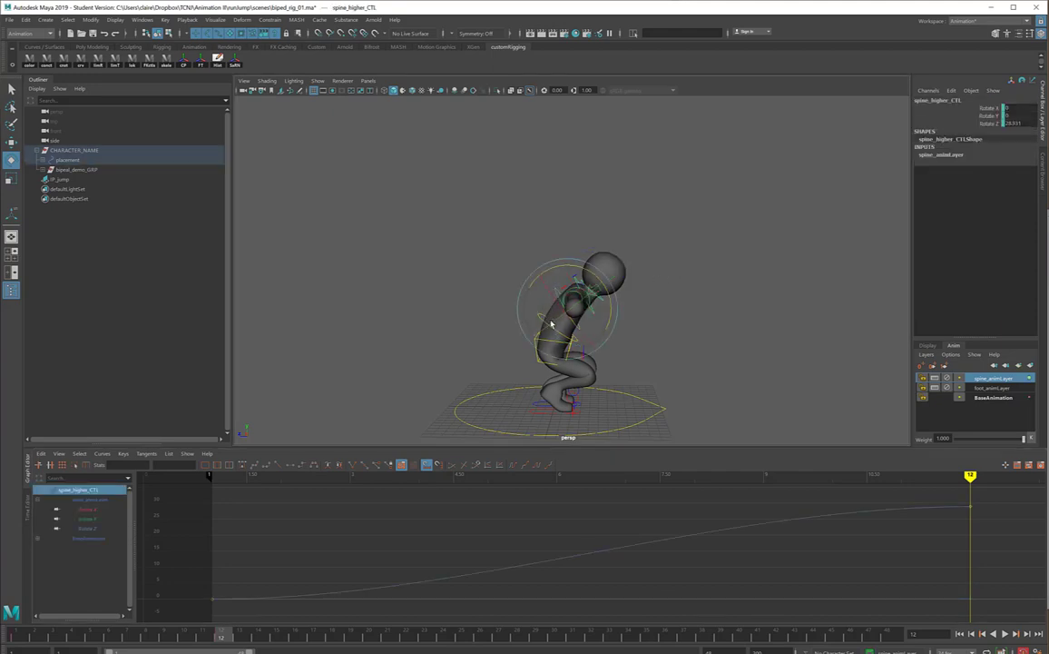
key("q")
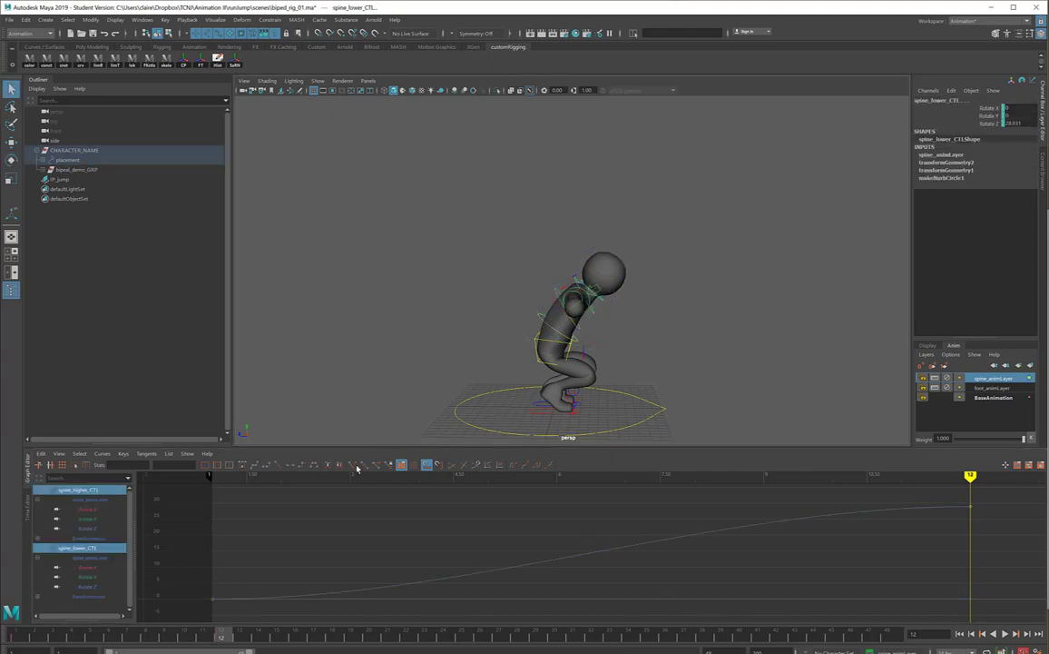
left_click(303, 465)
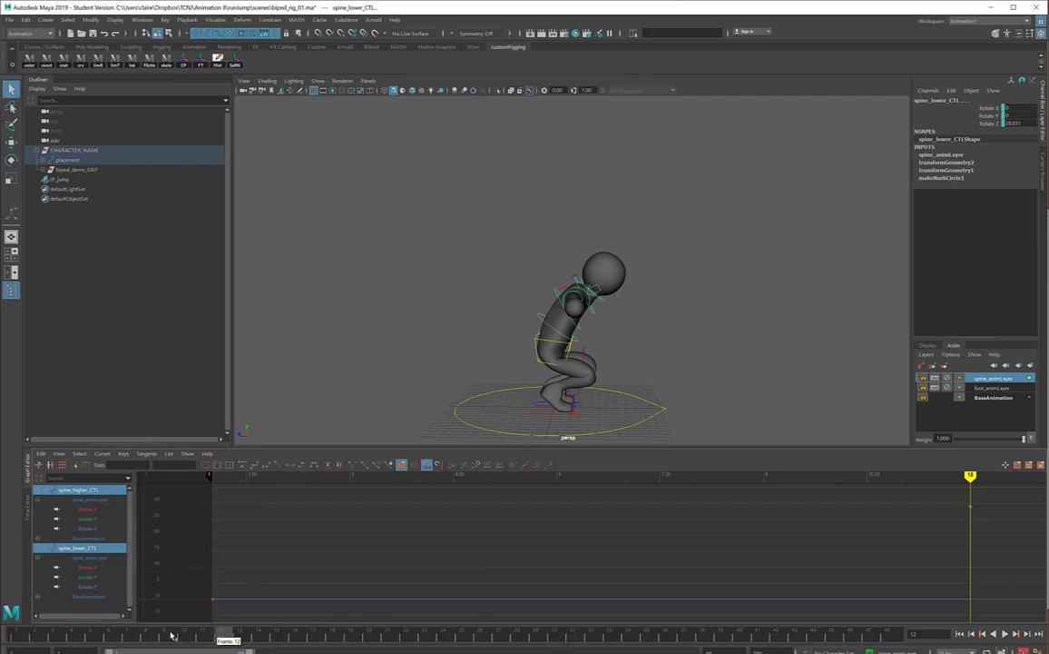
Step: At frame 18, rotate the neck and both spine controls back together to straighten the torso, with the lower spine's Rotate Z at about -1.3
left_click(25, 635)
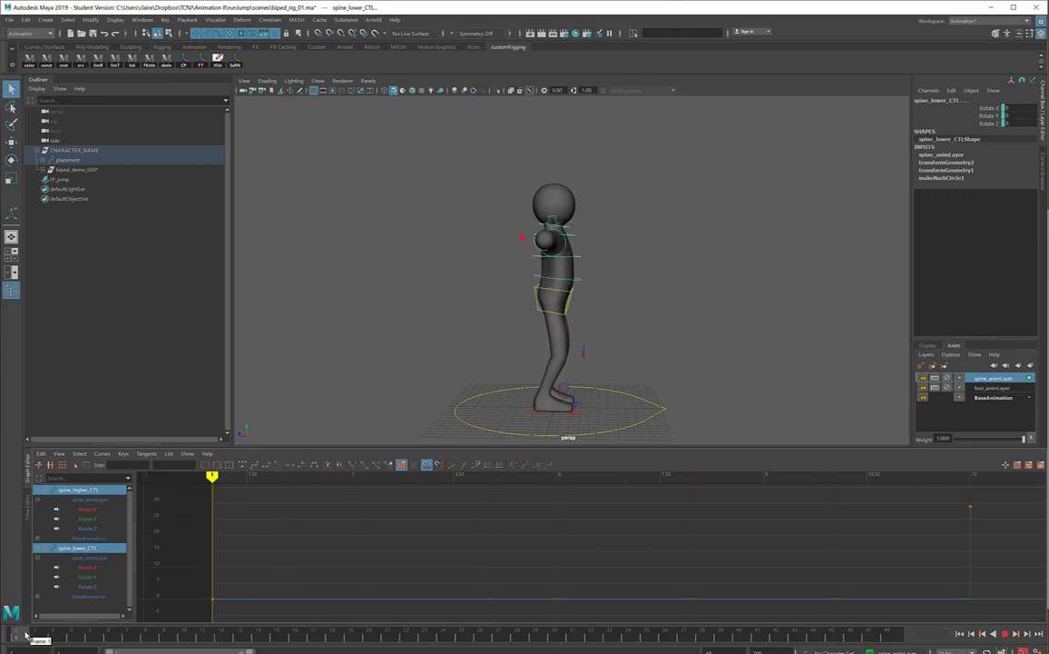
left_click_drag(26, 635, 332, 638)
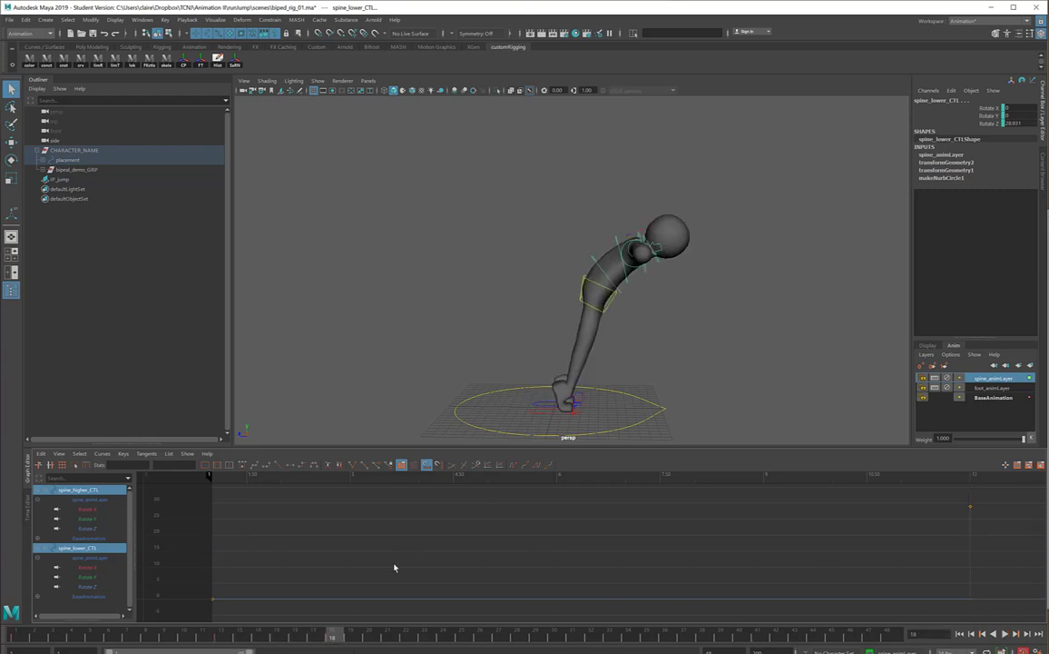
right_click_drag(704, 328, 578, 327, "alt")
key("space")
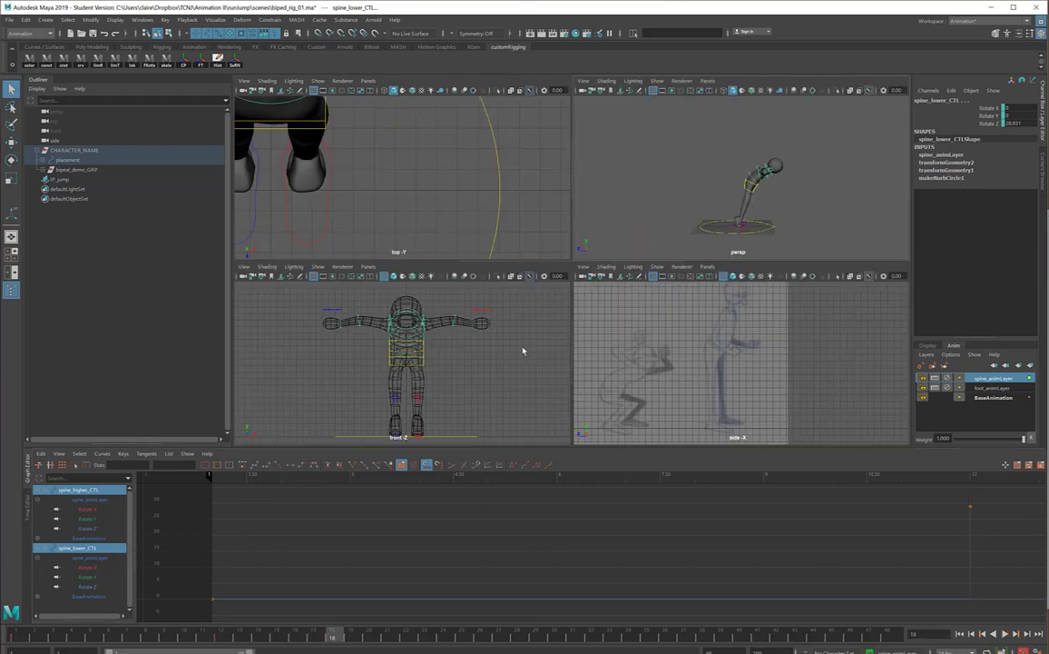
middle_click_drag(673, 346, 880, 367, "alt")
right_click_drag(829, 356, 708, 365, "alt")
middle_click_drag(708, 367, 746, 368, "alt")
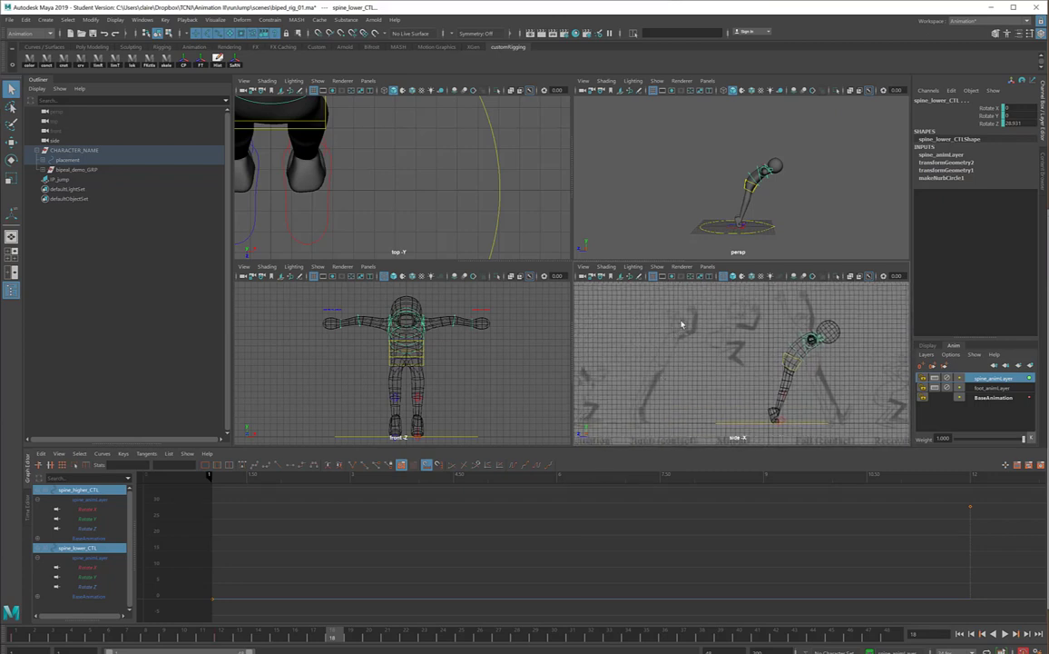
right_click_drag(717, 373, 836, 375, "alt")
middle_click_drag(836, 375, 765, 400, "alt")
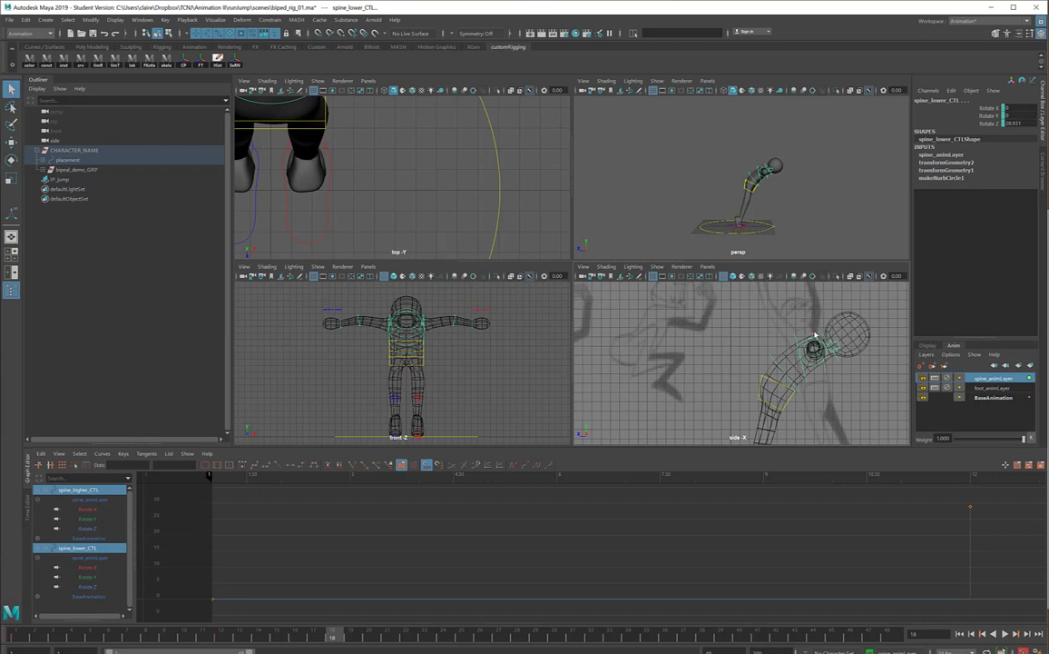
left_click(799, 340)
left_click(779, 360, "shift")
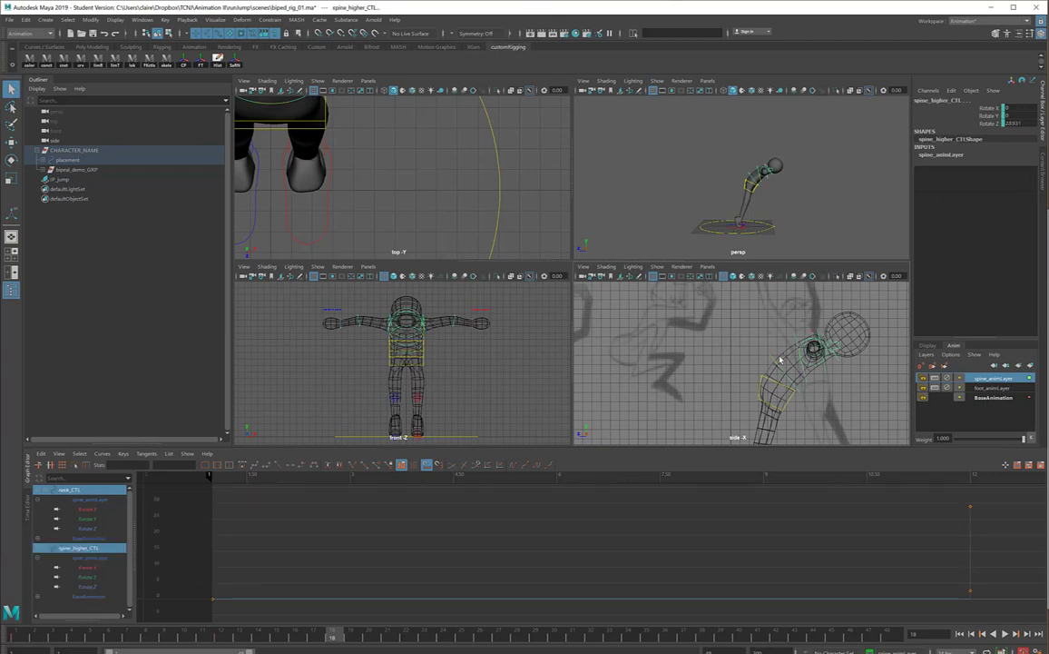
left_click(772, 361, "shift")
key("e")
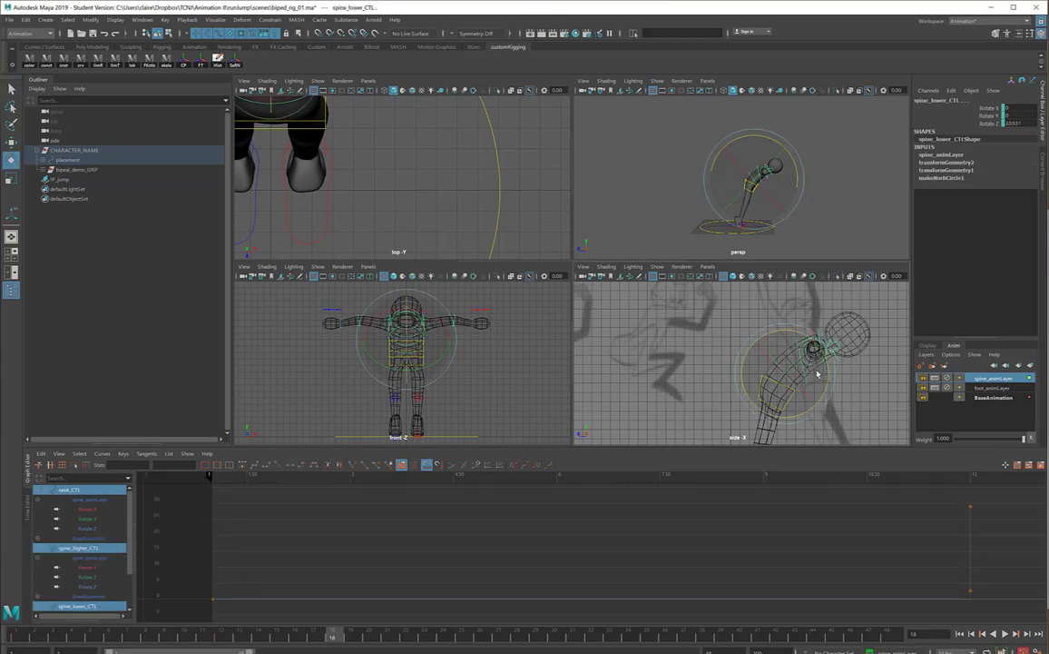
left_click_drag(823, 385, 824, 364)
Step: Rotate the head control forward to about 1.6 in Rotate Z at frame 18
left_click(855, 330)
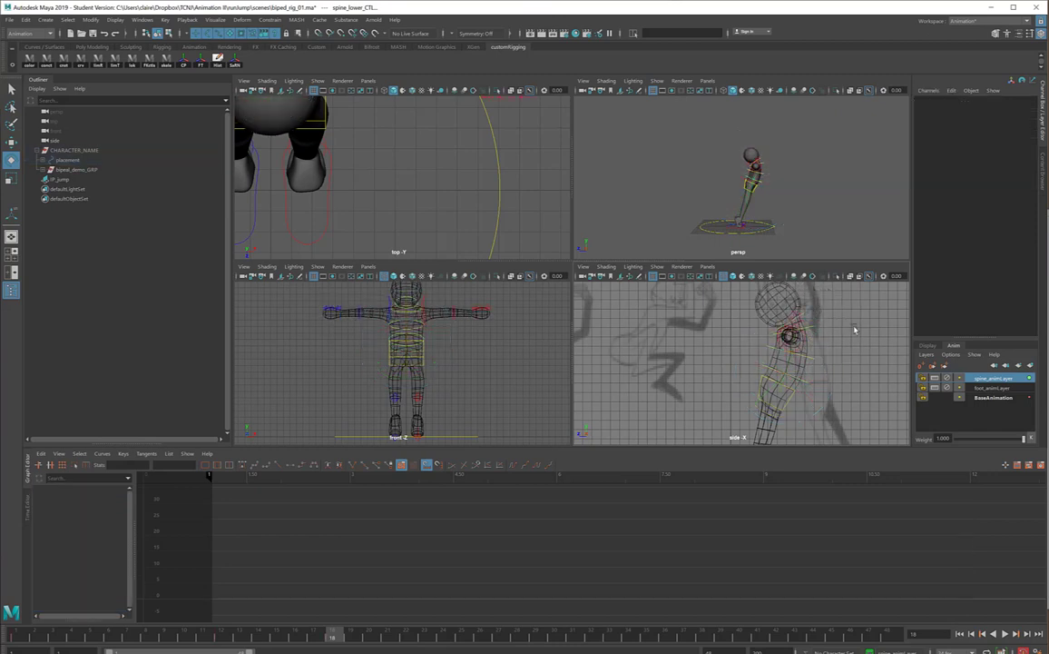
left_click(786, 323)
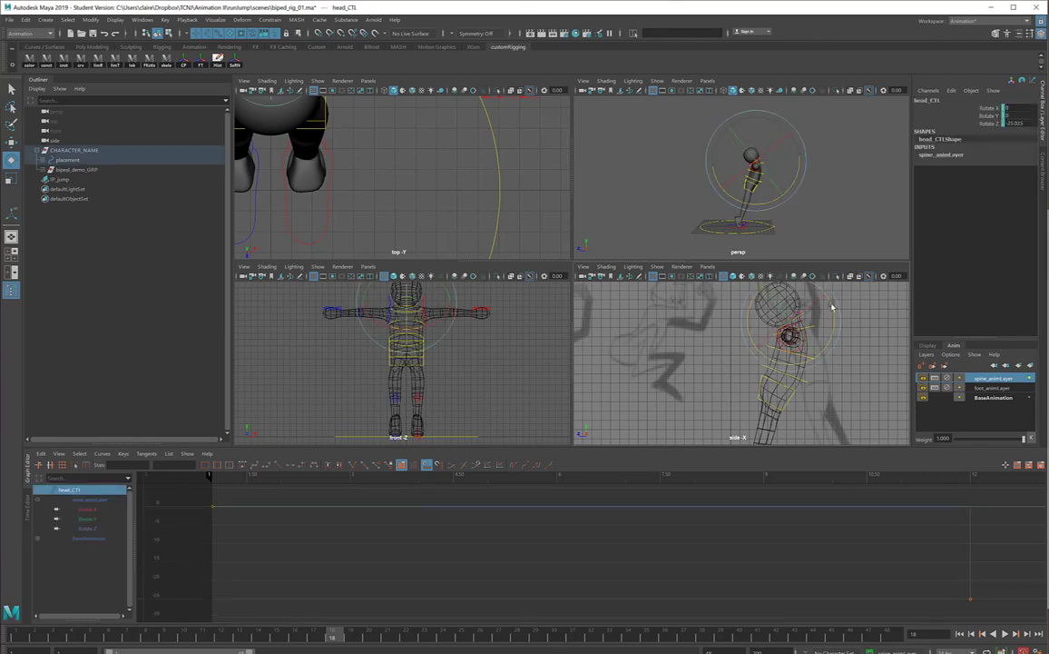
left_click_drag(841, 319, 842, 327)
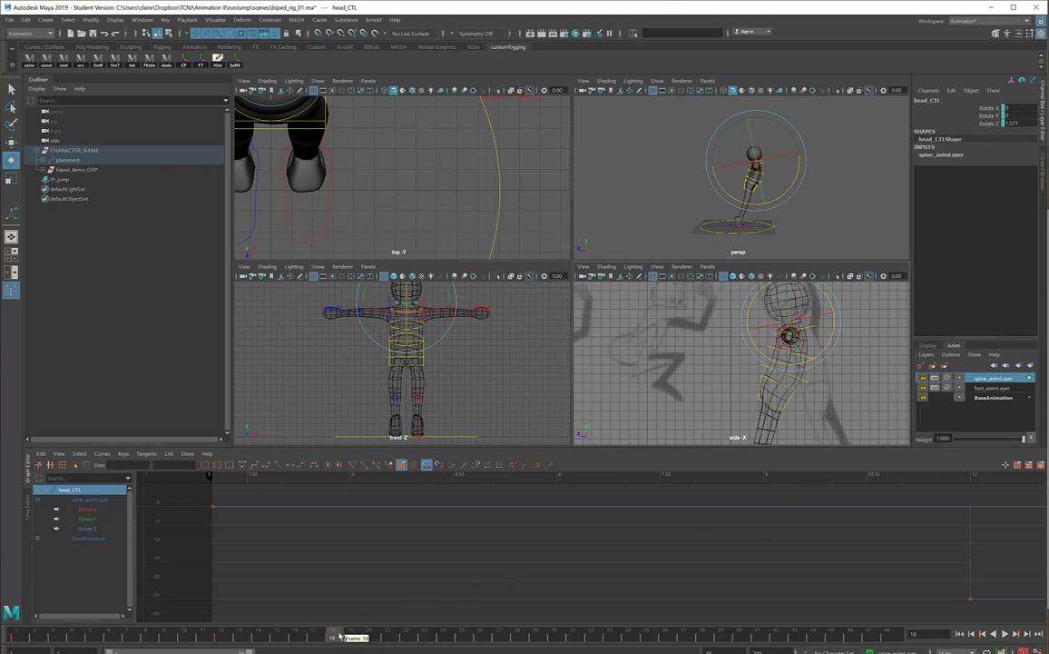
Step: At frame 24, rotate the lower spine control forward to about 19.3 in Rotate Z
left_click_drag(338, 635, 444, 640)
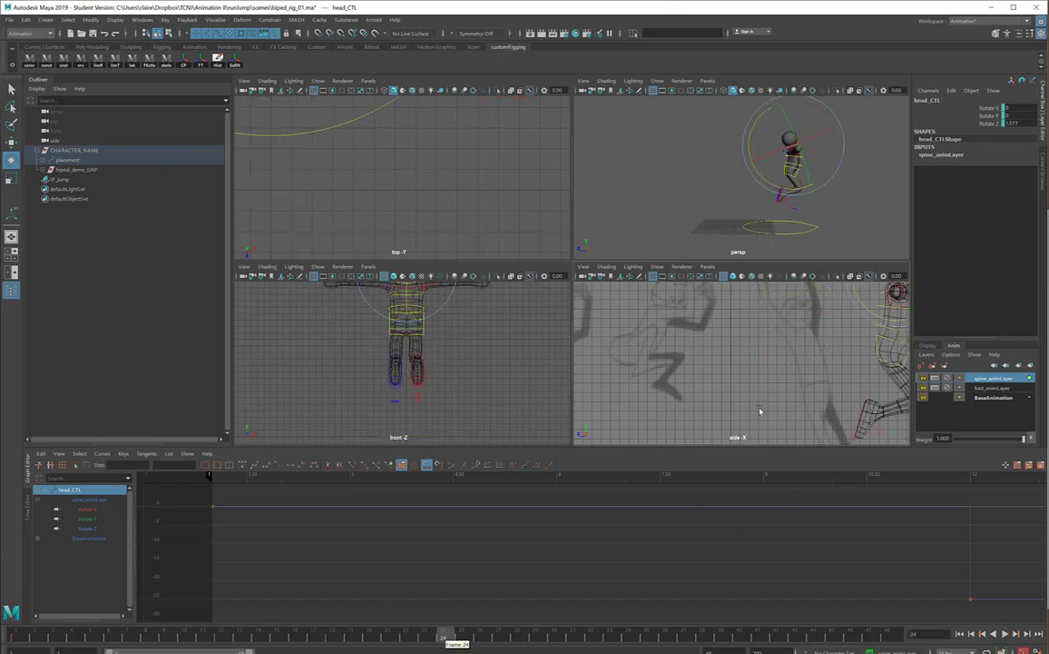
mouse_move(801, 344)
middle_mouse_down("alt")
mouse_move(748, 356)
mouse_move(795, 360)
middle_mouse_up("alt")
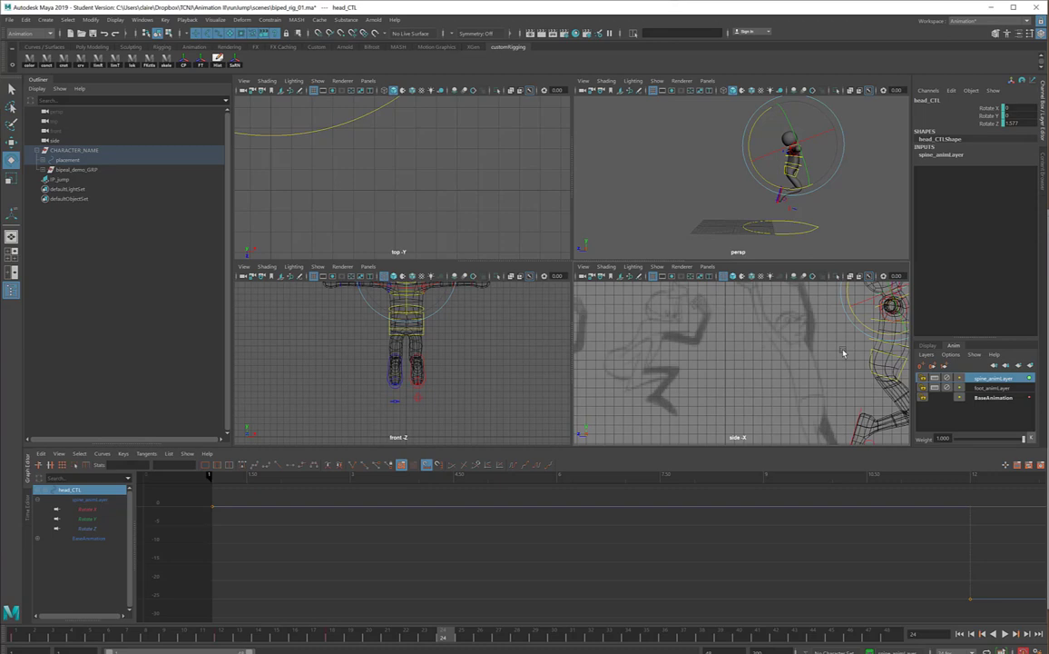
middle_click_drag(789, 353, 688, 364, "alt")
left_click(816, 362)
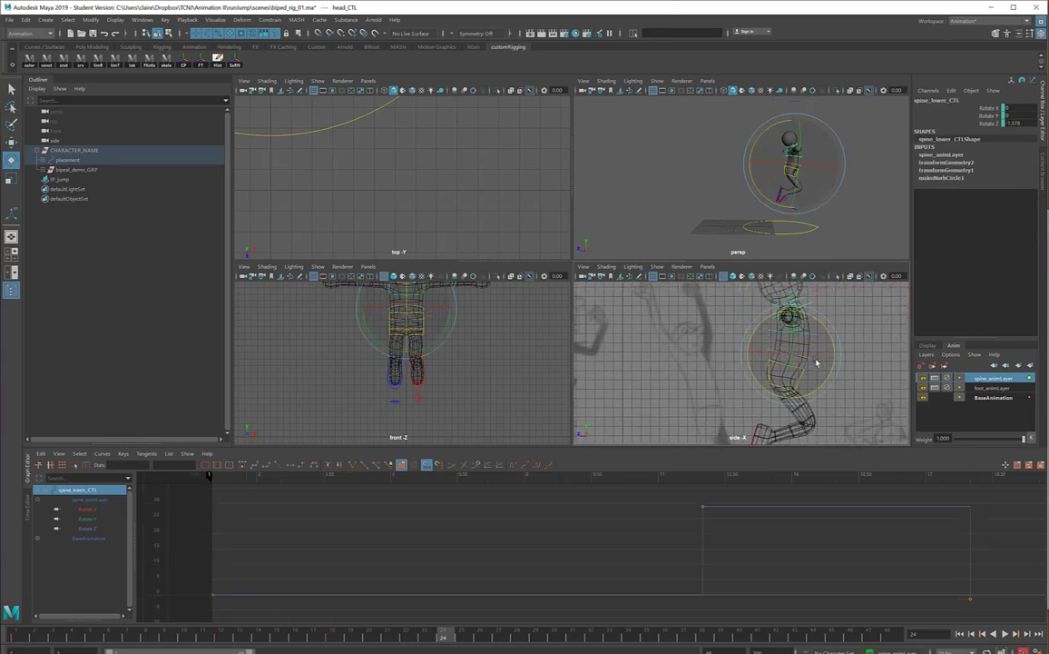
scroll(757, 359, "up", 5)
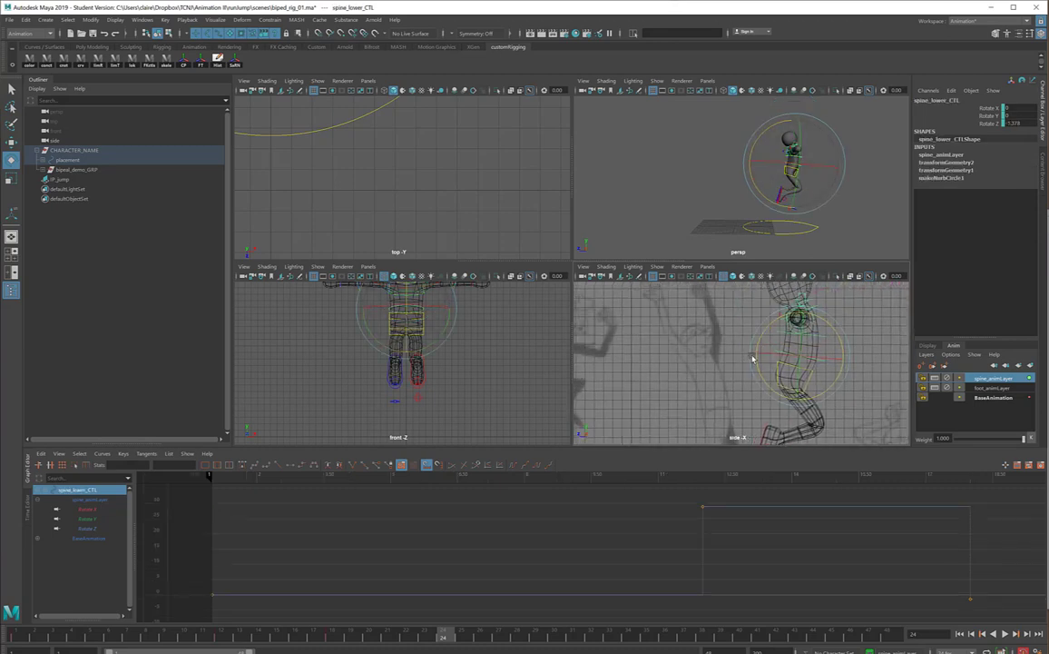
scroll(743, 354, "down", 3)
middle_click_drag(743, 355, 694, 355, "alt")
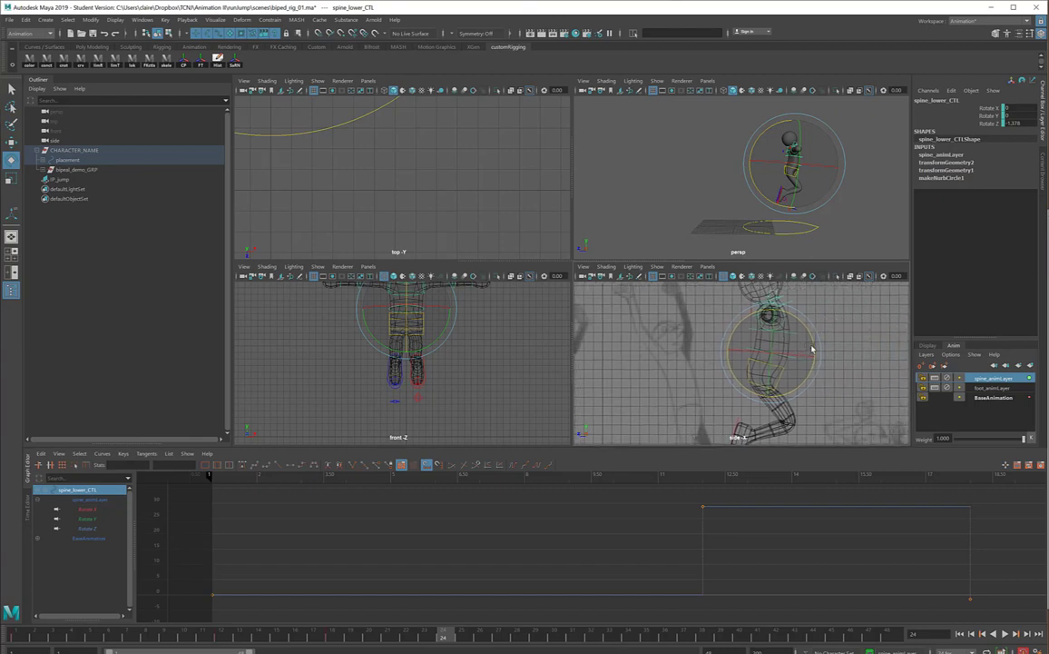
left_click_drag(812, 341, 825, 359)
Step: Rotate the upper spine control forward to about 23.8 in Rotate Z at frame 24
left_click(841, 347)
left_click(808, 344)
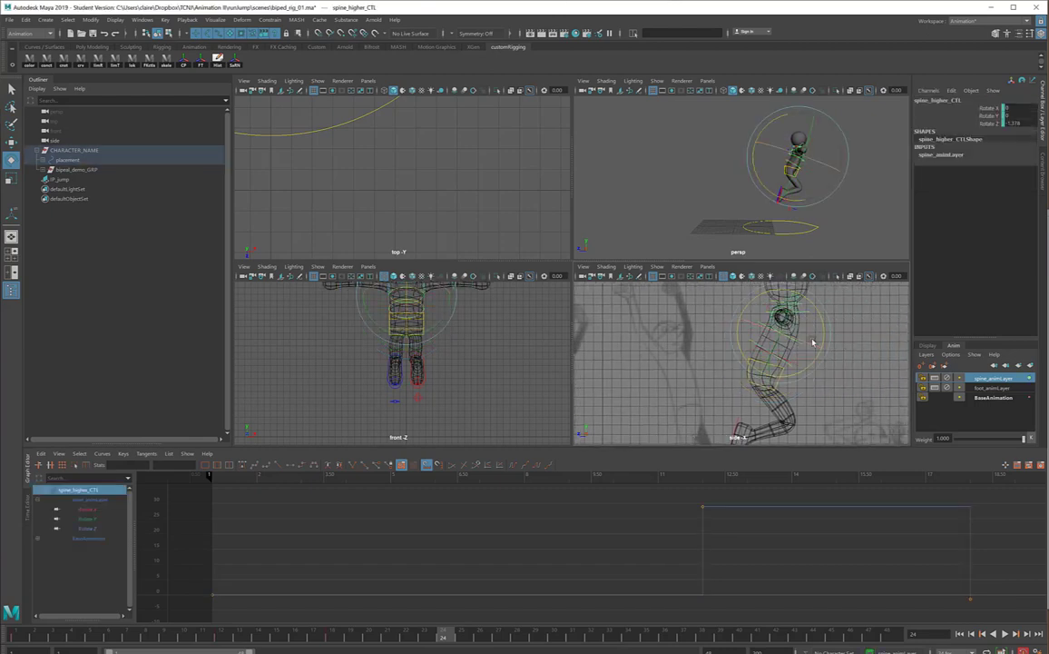
left_click_drag(820, 311, 826, 336)
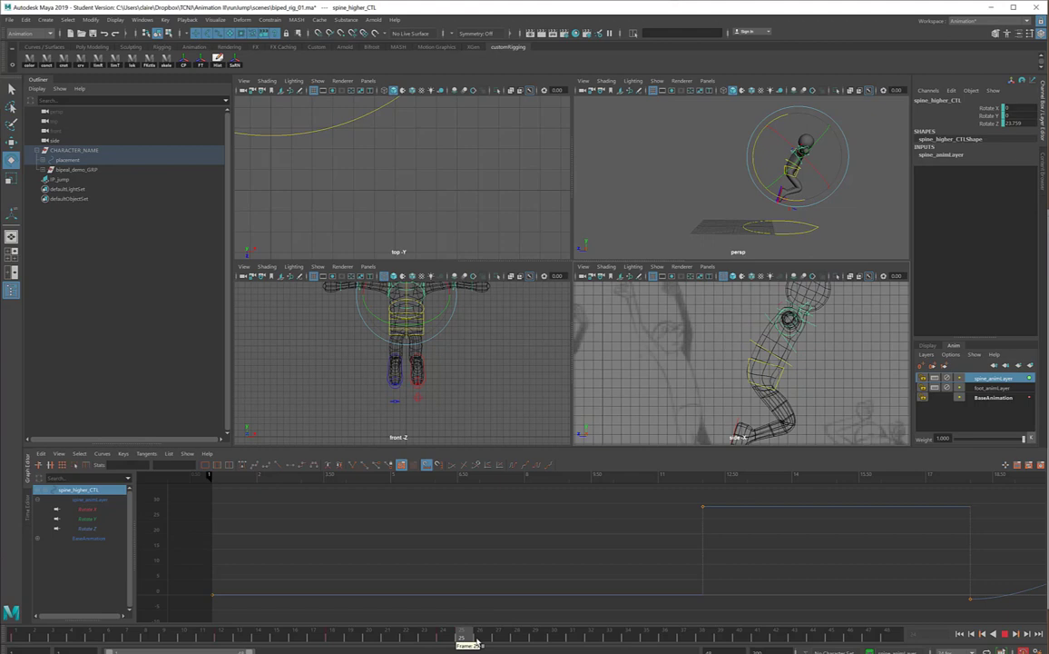
Step: At frame 30, rotate the lower spine control backward to about -14.3 in Rotate Z
key("alt+v")
left_click_drag(554, 642, 556, 642)
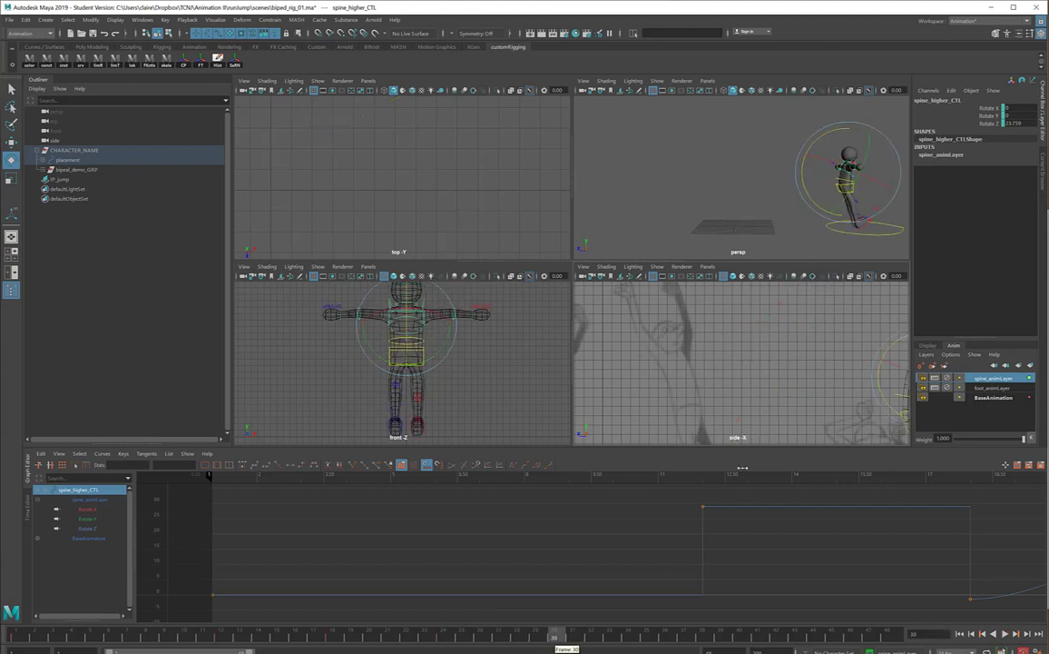
middle_click_drag(759, 375, 671, 382, "alt")
left_click(671, 382)
left_click(793, 366)
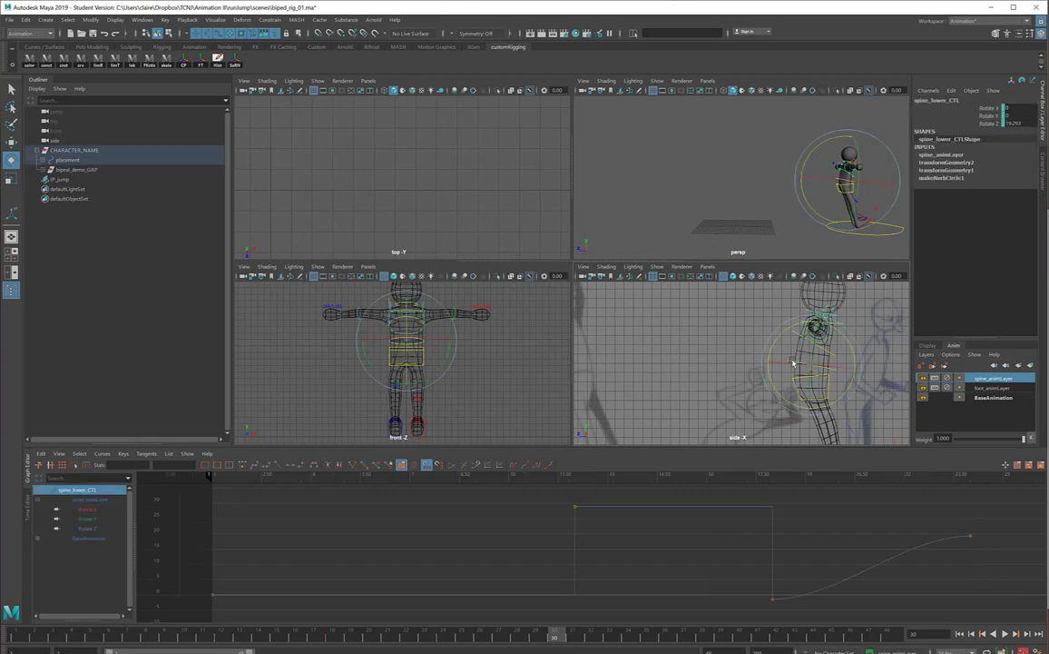
left_click_drag(851, 356, 712, 273)
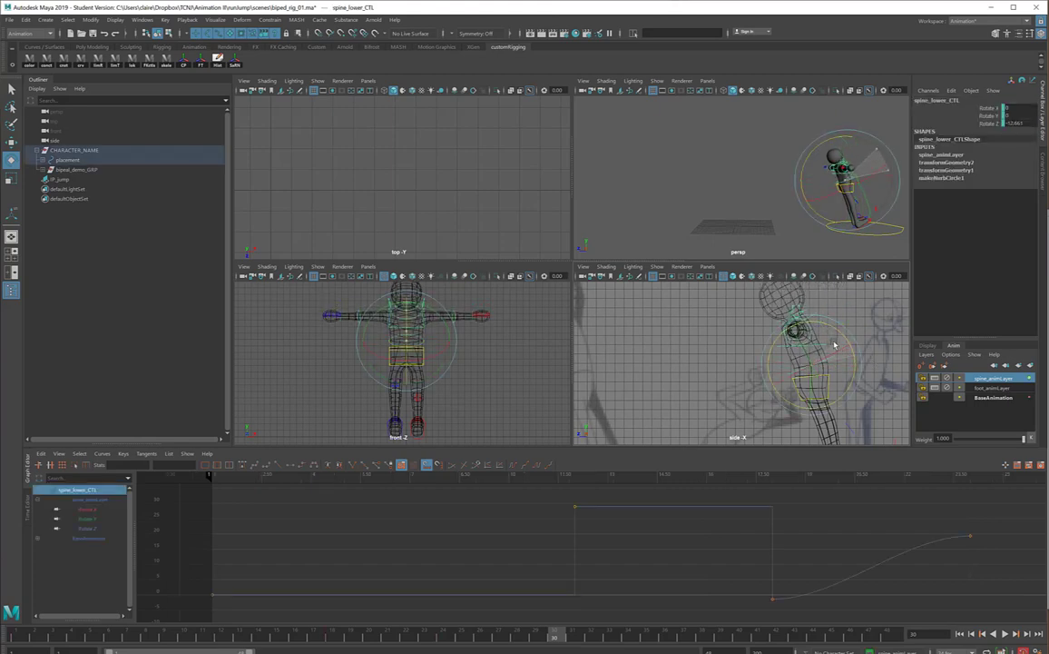
Step: Rotate the upper spine control backward to about 4.9 in Rotate Z at frame 30
left_click(742, 336)
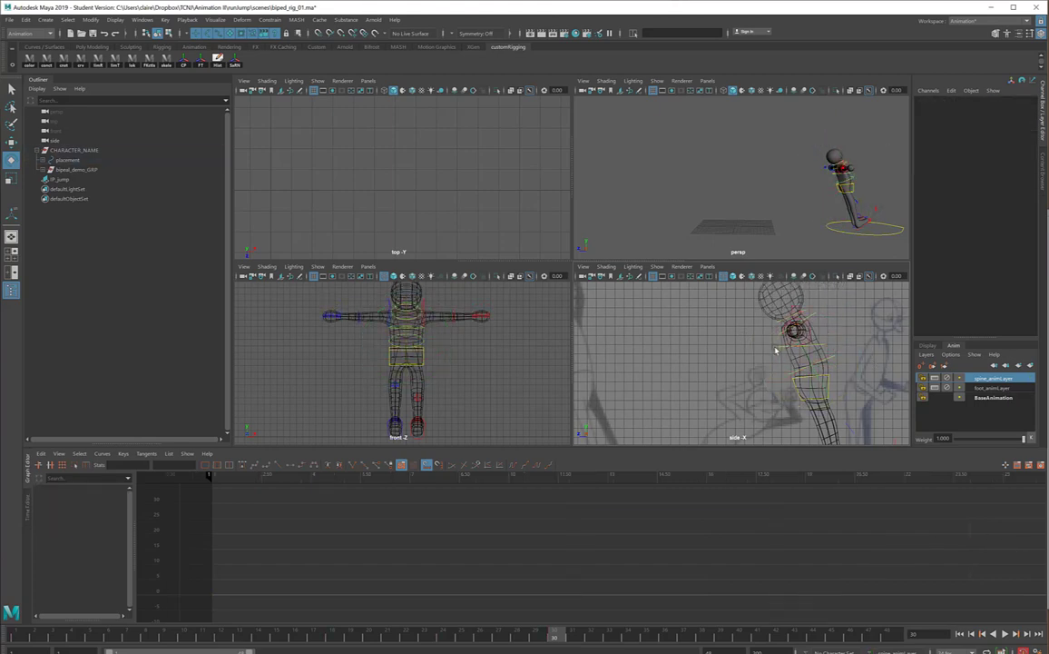
left_click(780, 346)
mouse_move(832, 322)
left_mouse_down()
mouse_move(806, 307)
mouse_move(820, 311)
left_mouse_up()
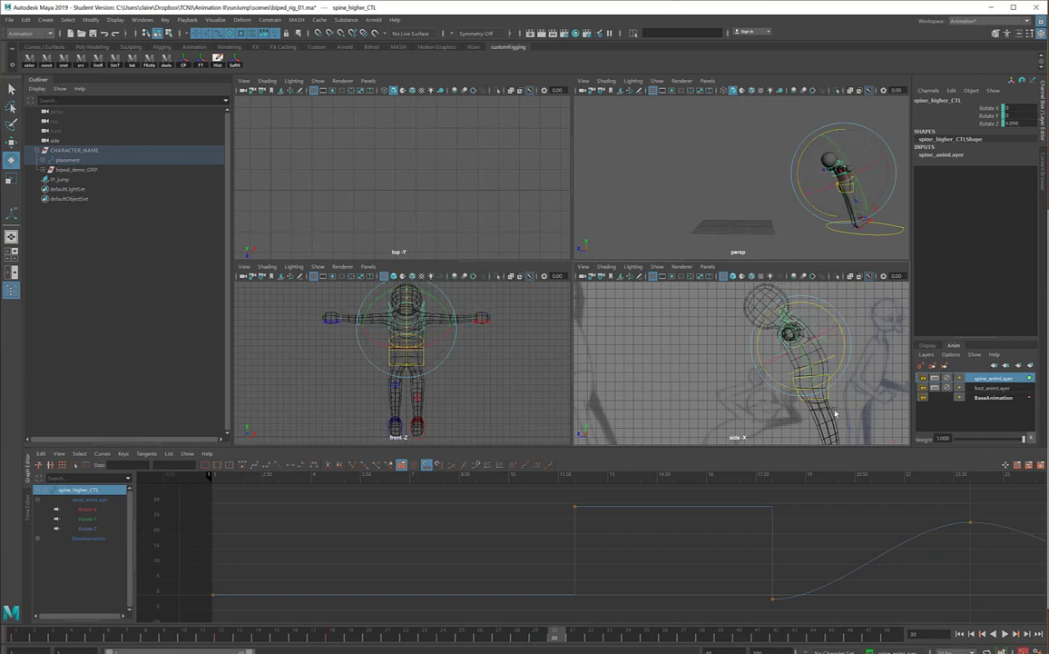
Step: Make the tangents of the upper and lower spine controls stepped through frame 30
left_click(302, 467)
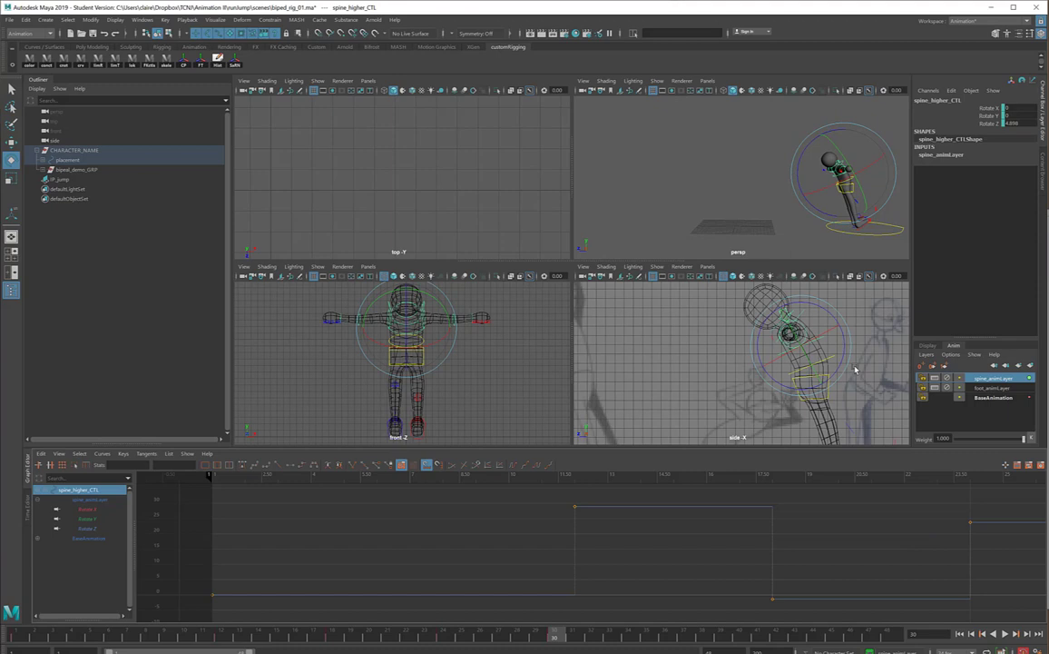
left_click(859, 364)
left_click(833, 359)
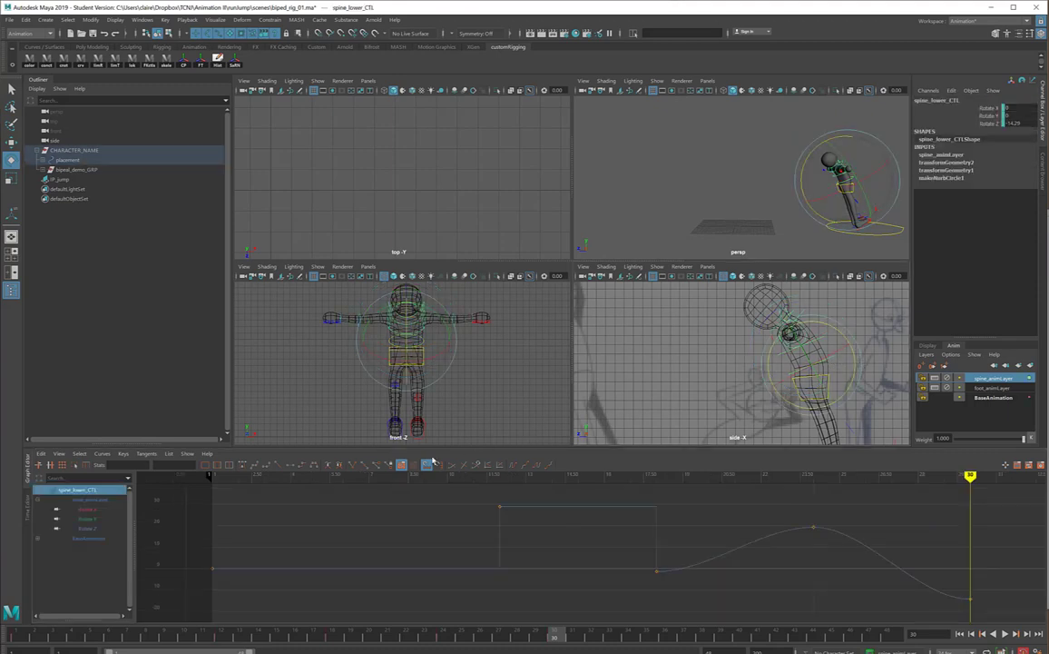
left_click(302, 466)
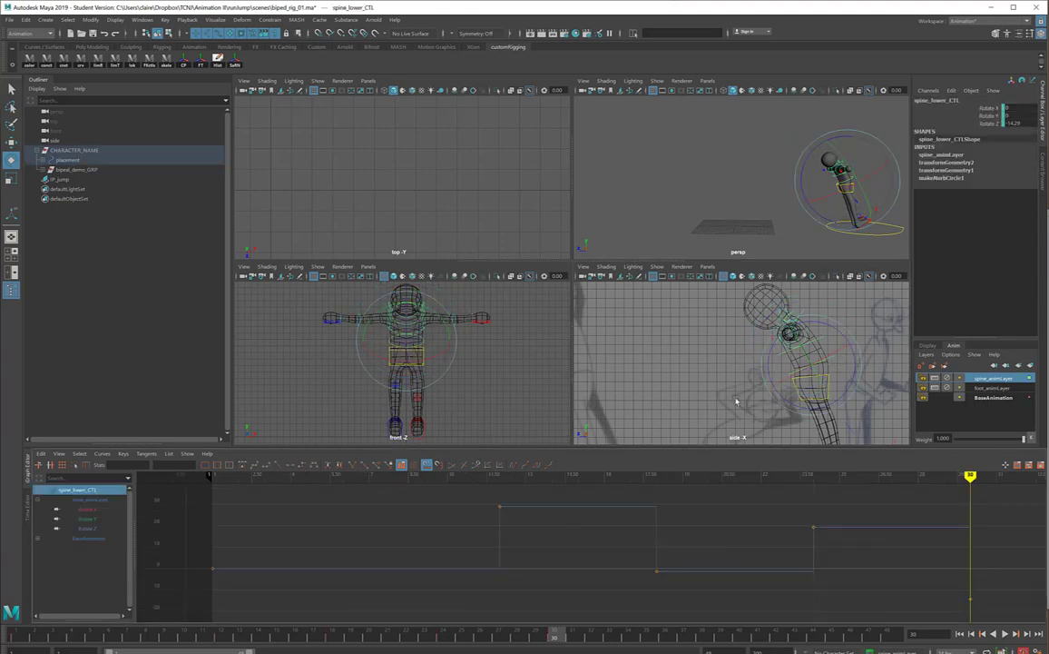
Step: Rotate the neck control to about -17.5 in Rotate Z at frame 30
left_click(788, 278)
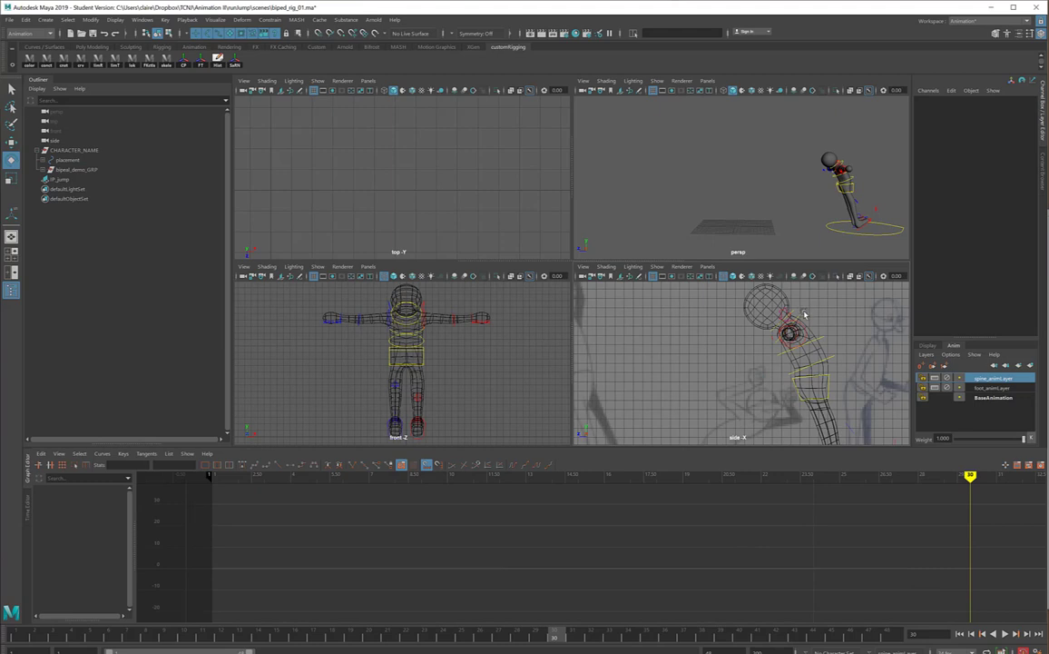
left_click(801, 317)
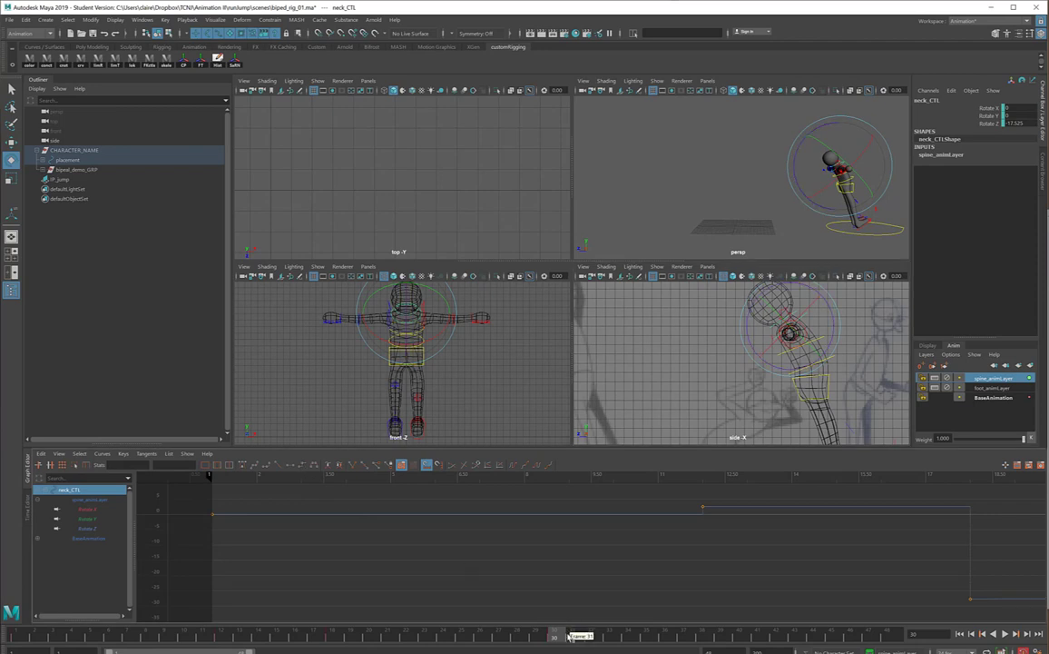
Step: At frame 36, bend the lower spine control forward to about 10.8 in Rotate Z for the landing crouch
left_click_drag(569, 636, 666, 635)
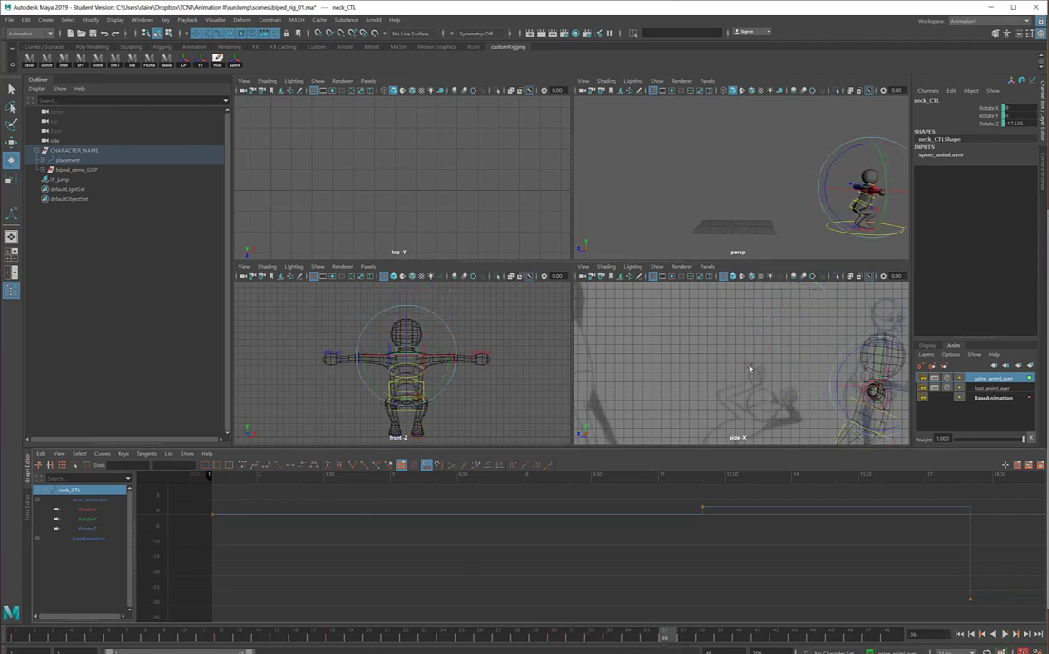
middle_click_drag(750, 368, 583, 279, "alt")
middle_click_drag(709, 387, 774, 384, "alt")
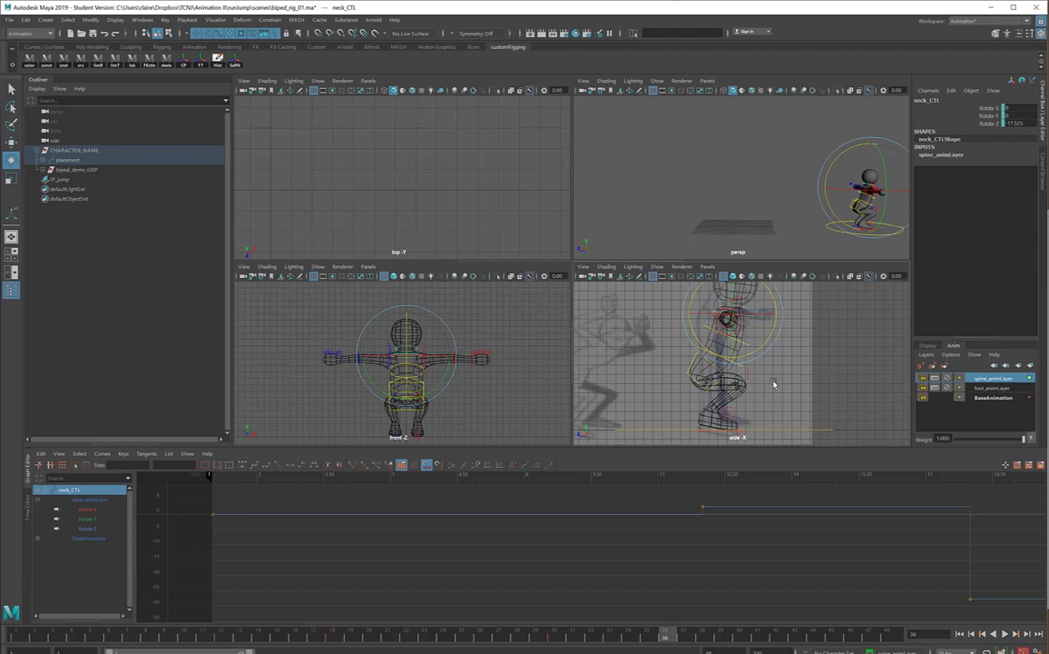
left_click(791, 377)
left_click(744, 386)
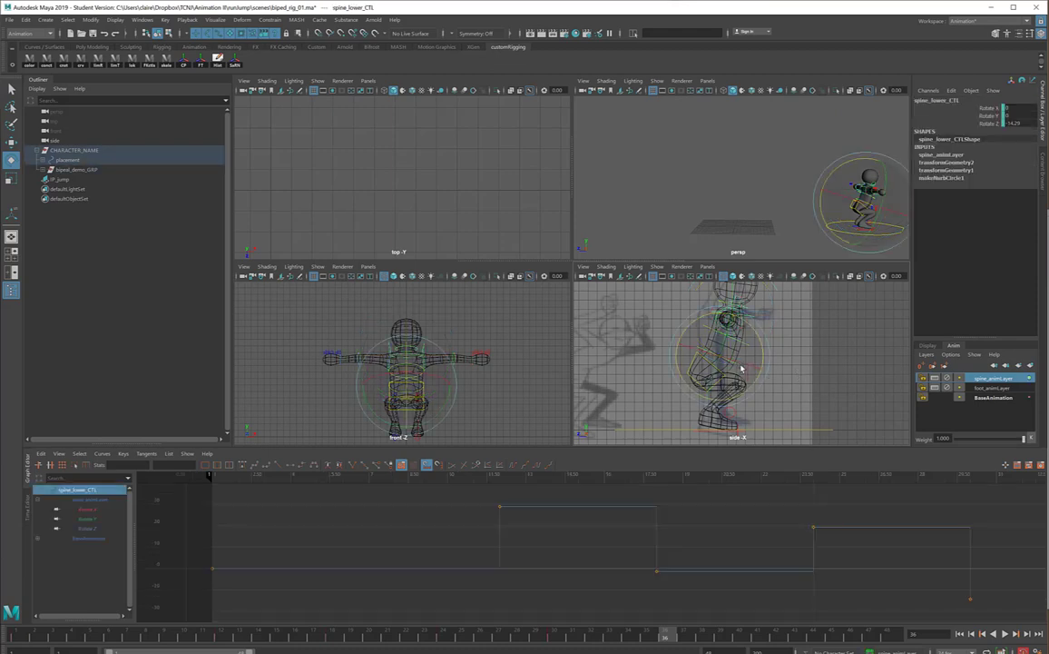
left_click_drag(741, 367, 843, 374)
Step: Rotate the upper spine control forward to about 34.2 and the neck control to about 1.2 in Rotate Z at frame 36
left_click(676, 325)
left_click(692, 327)
left_click(772, 353)
left_click(767, 352)
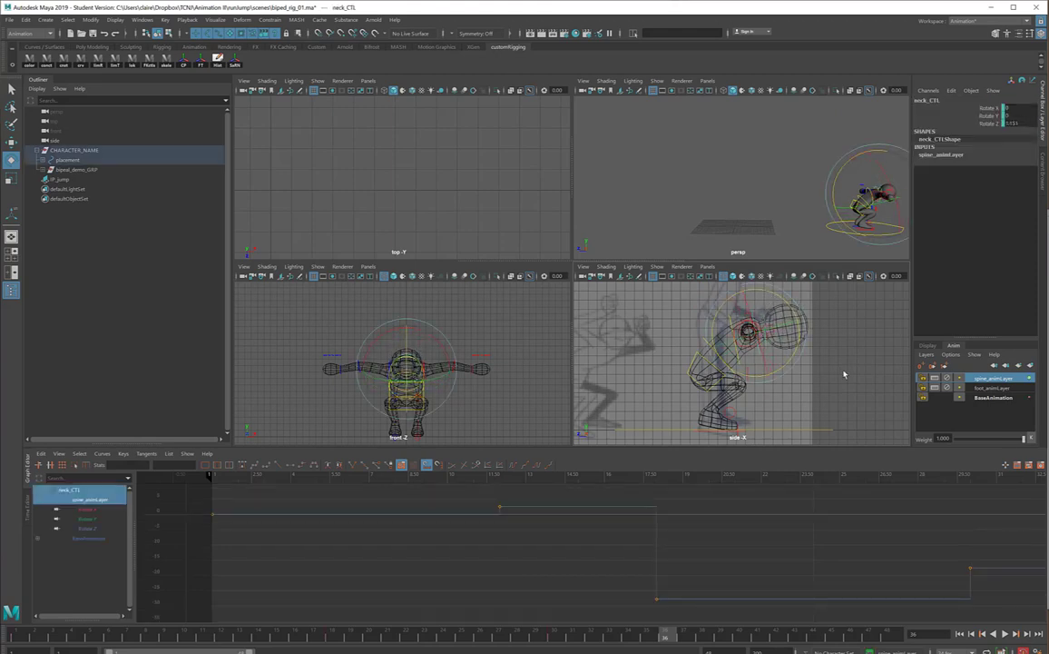
Step: Rotate the head control to about 17.3 in Rotate Z at frame 36
left_click(767, 320)
left_click(767, 319)
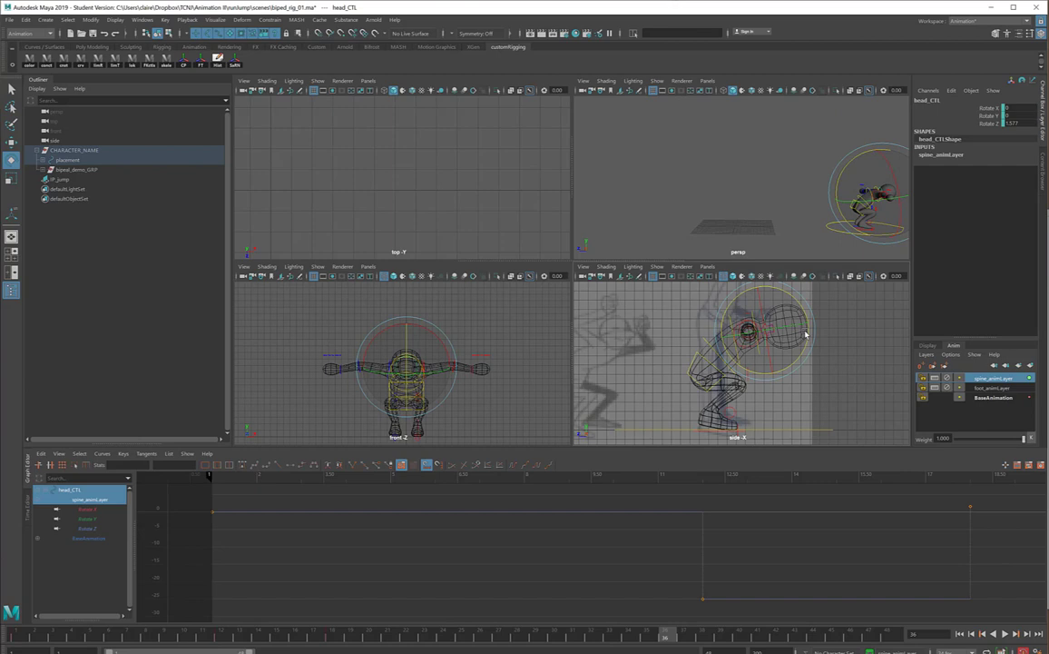
left_click_drag(808, 346, 807, 348)
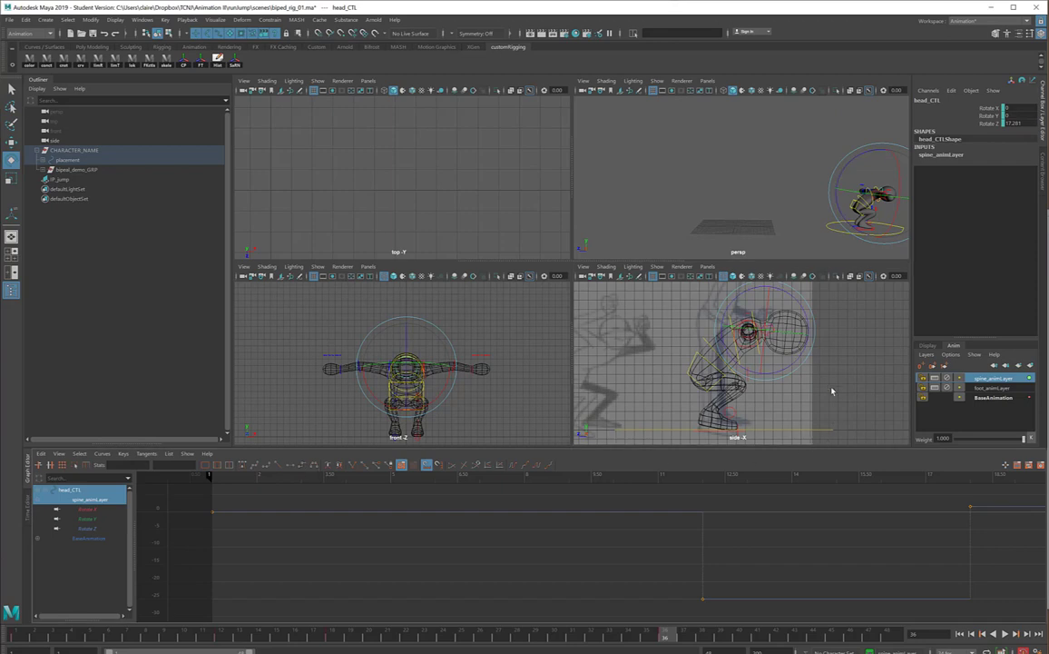
Step: Check the animation curves of the neck and upper spine controls at frame 36
left_click(759, 336)
left_click(754, 320)
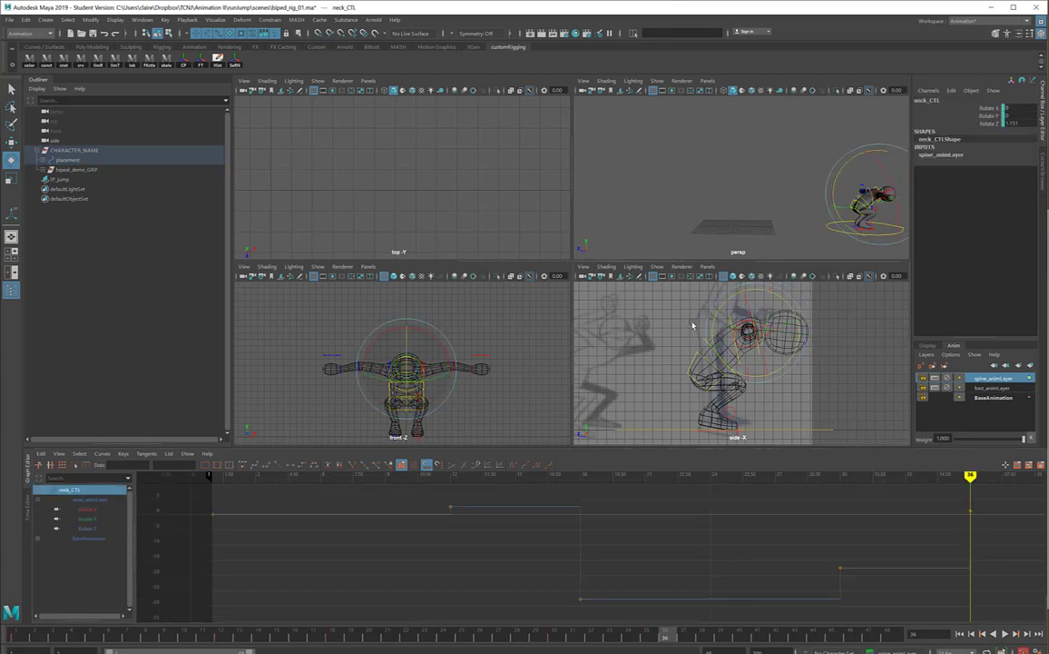
left_click(740, 323)
left_click(731, 323)
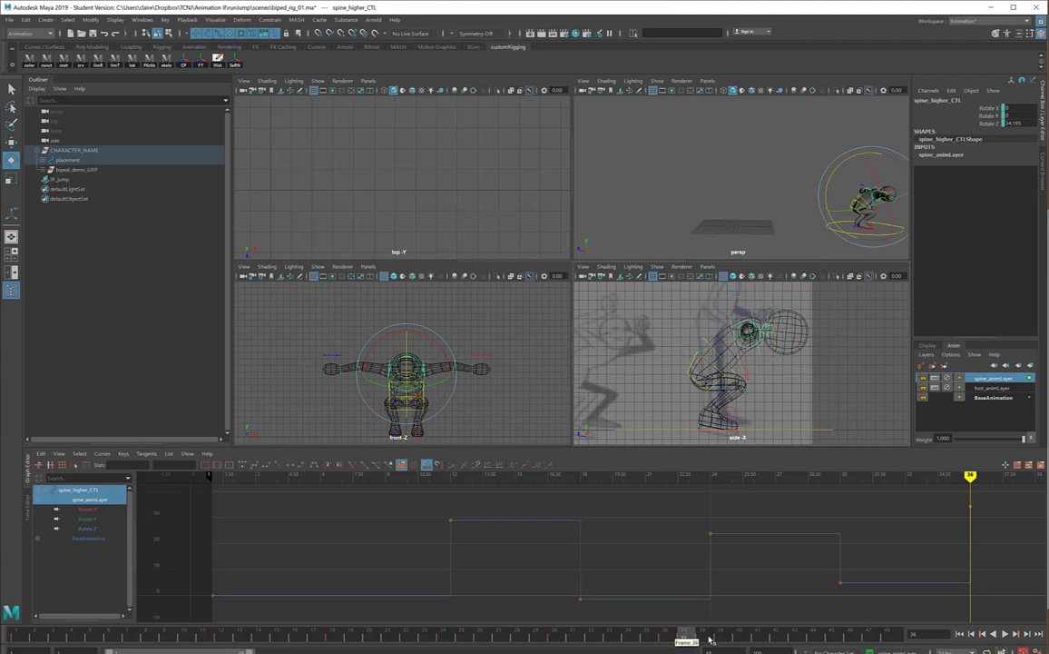
Step: At frame 42, set Rotate Z to 0 on the head, neck, upper spine and lower spine controls together
left_click(778, 636)
middle_click_drag(831, 385, 822, 482, "alt")
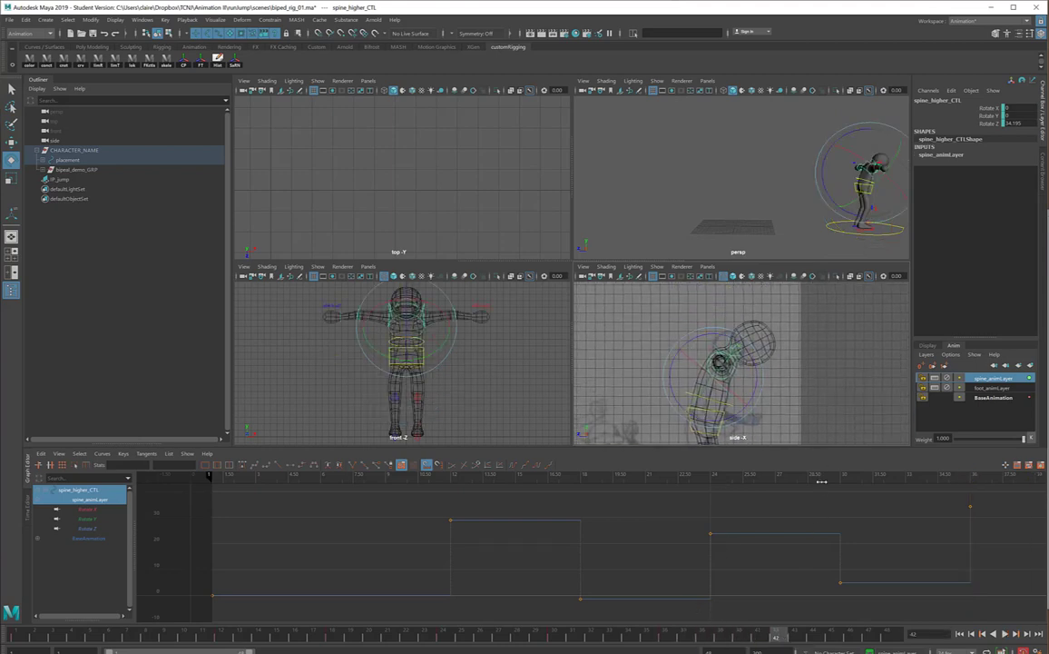
key("q")
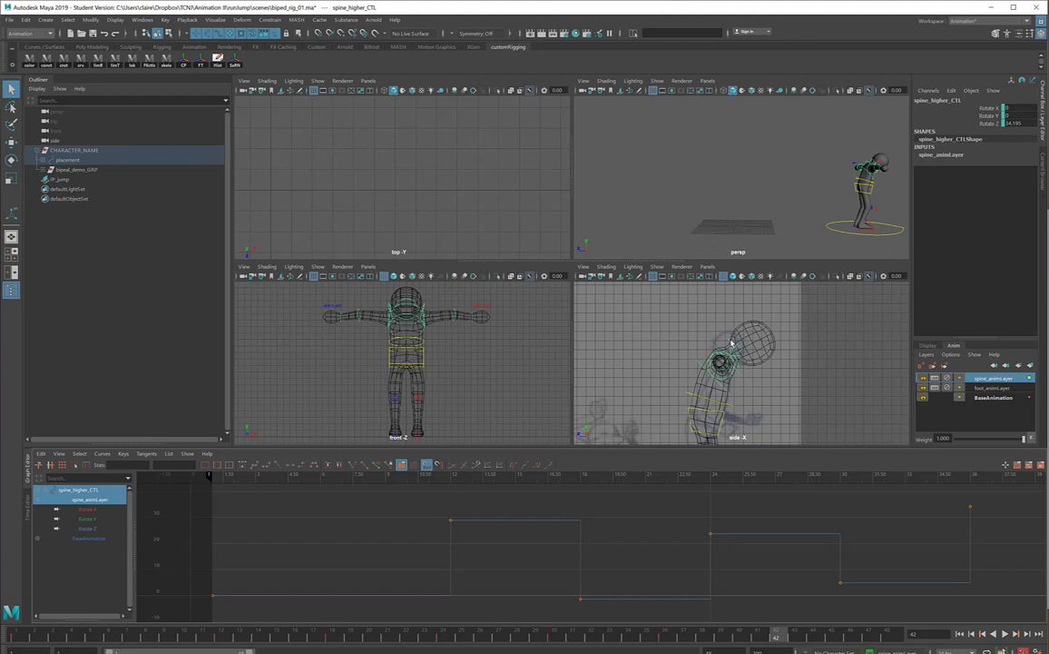
left_click(728, 359)
left_click(743, 378, "shift")
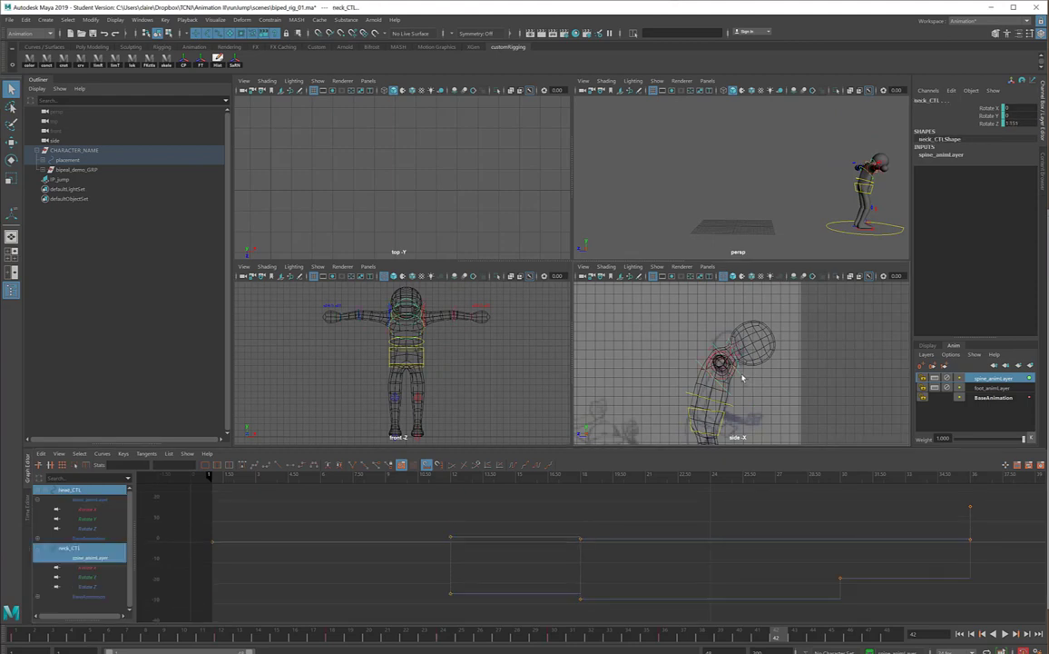
left_click(730, 404, "shift")
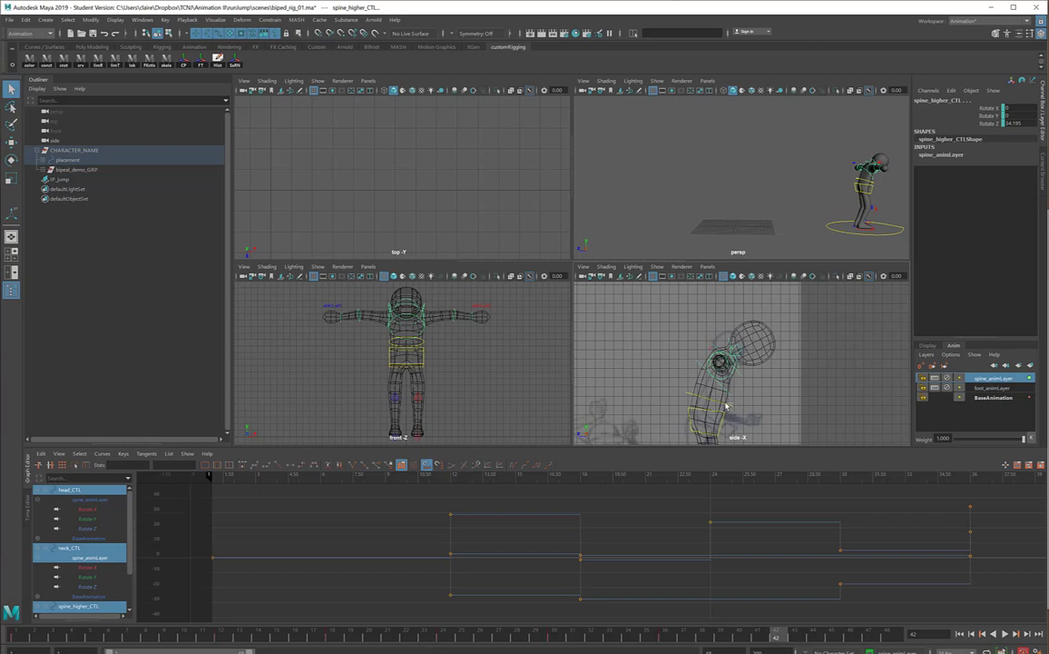
left_click(723, 416, "shift")
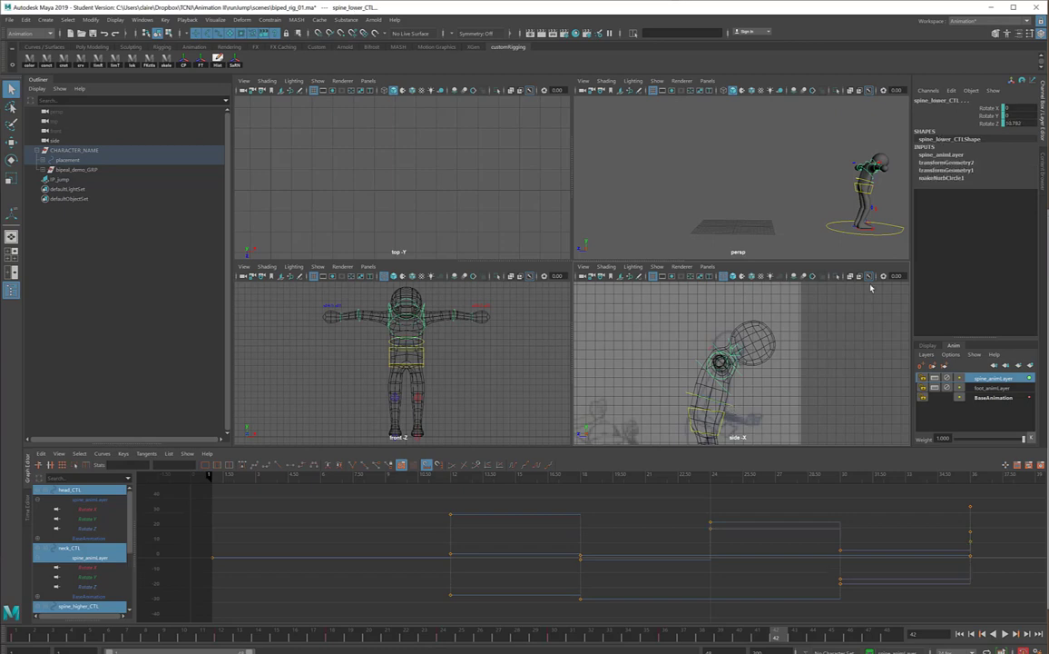
double_click(1016, 123)
type("0")
key("Return")
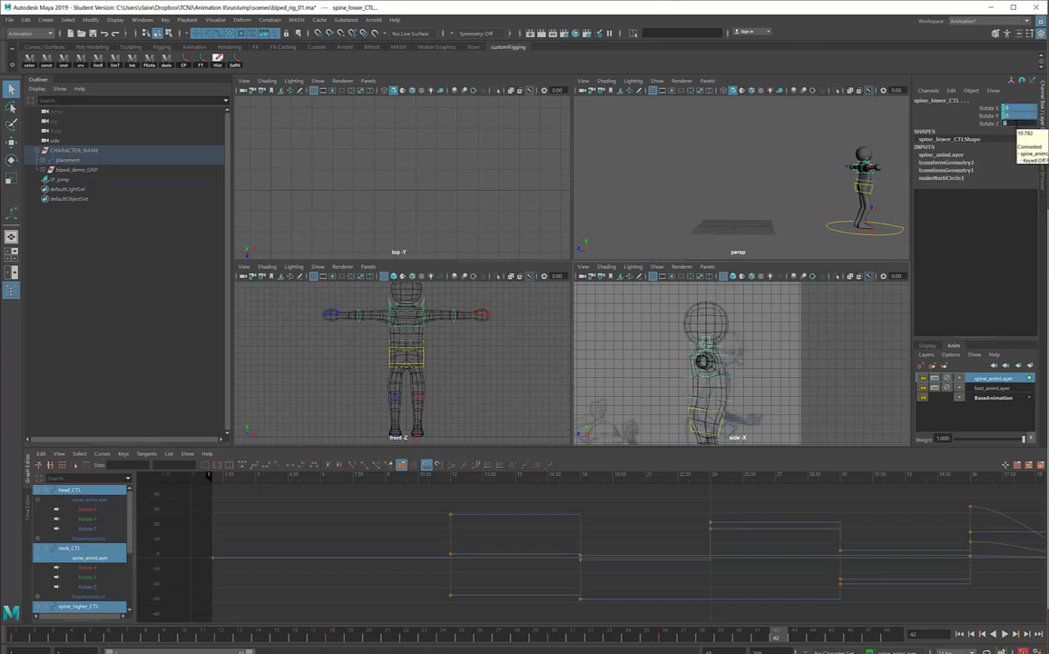
Step: Play the jump from the first frame in an enlarged, angled perspective view to review the posed motion
left_click(651, 178)
key("space")
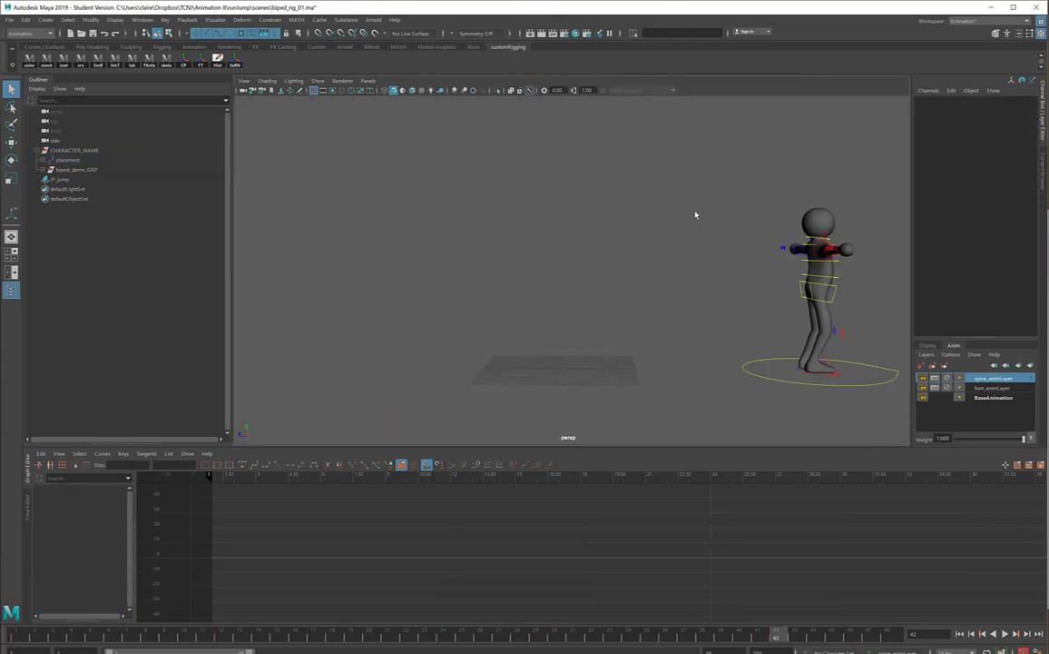
scroll(650, 225, "up", 3)
right_click_drag(705, 235, 566, 230, "alt")
middle_click_drag(568, 255, 528, 260, "alt")
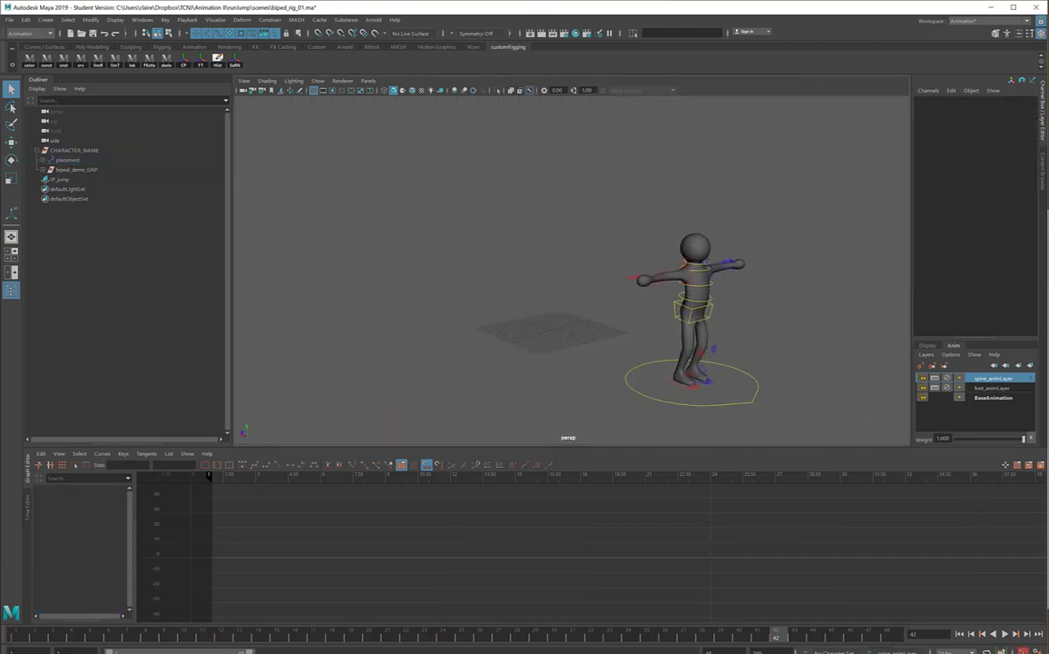
left_click(961, 635)
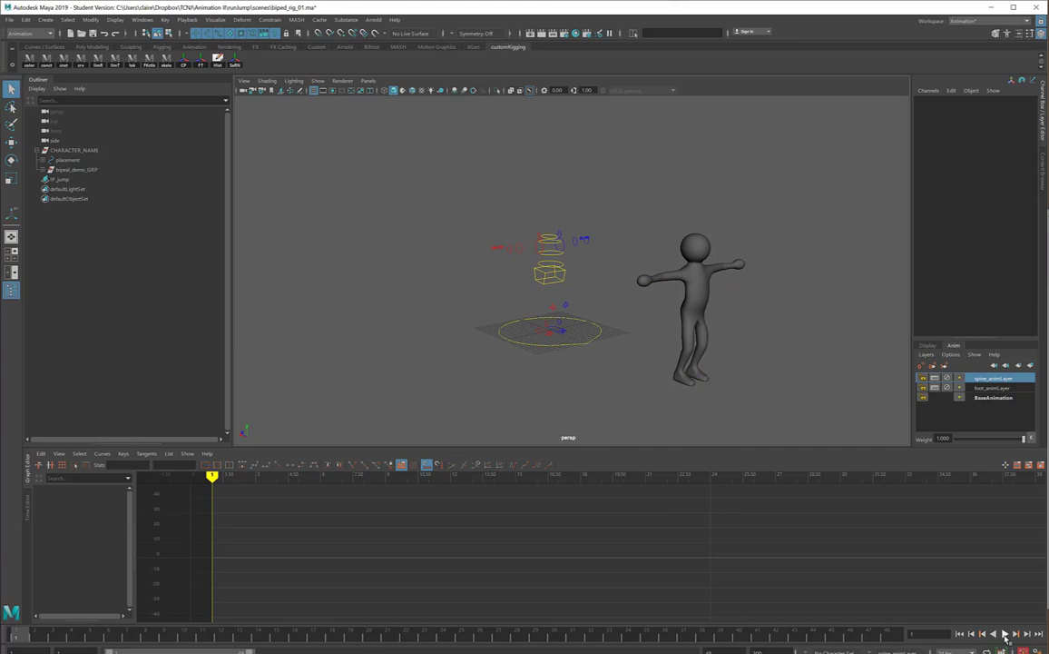
left_click(1006, 635)
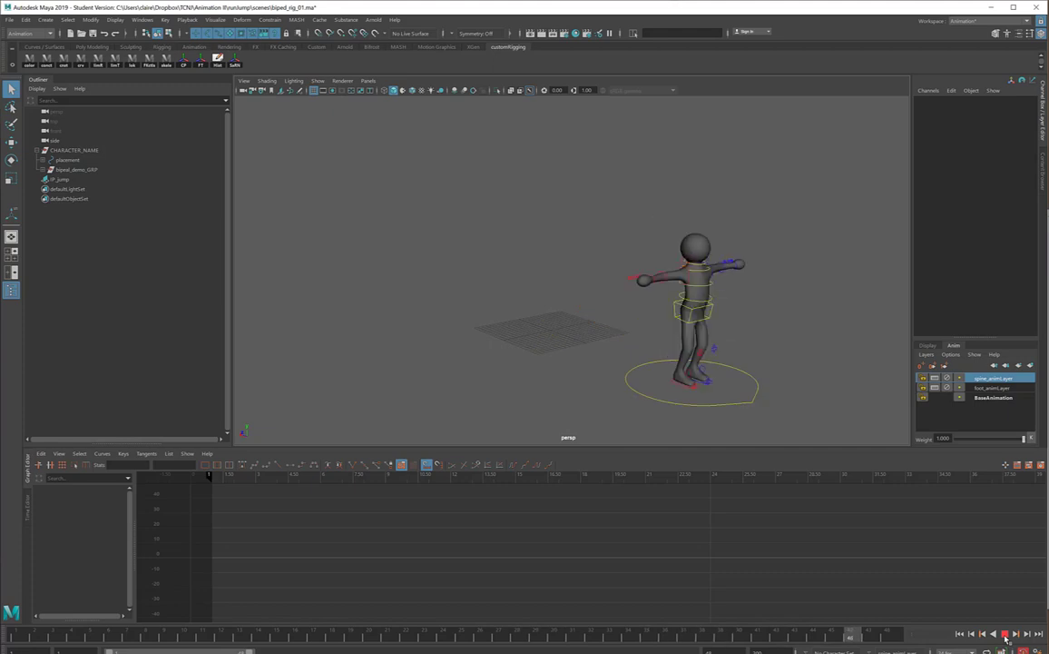
Step: Stop the playback, return to frame 1 and select the right clavicle, shoulder, elbow and wrist controls together
left_click(1005, 634)
left_click(960, 634)
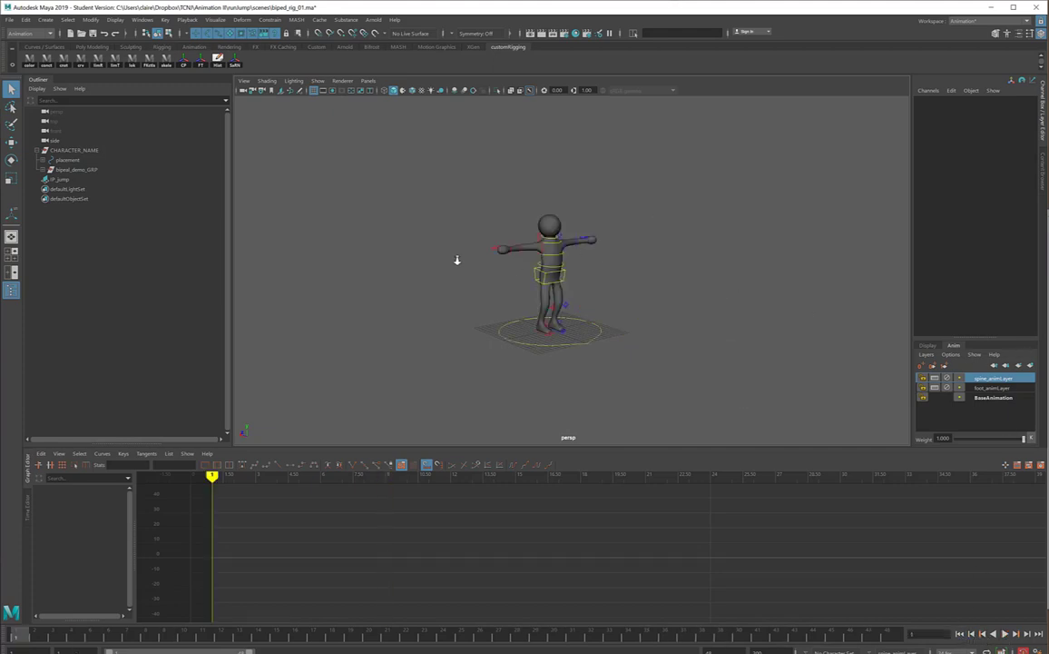
right_click_drag(457, 261, 663, 262, "alt")
middle_click_drag(663, 263, 661, 304, "alt")
right_click_drag(661, 304, 708, 265, "alt")
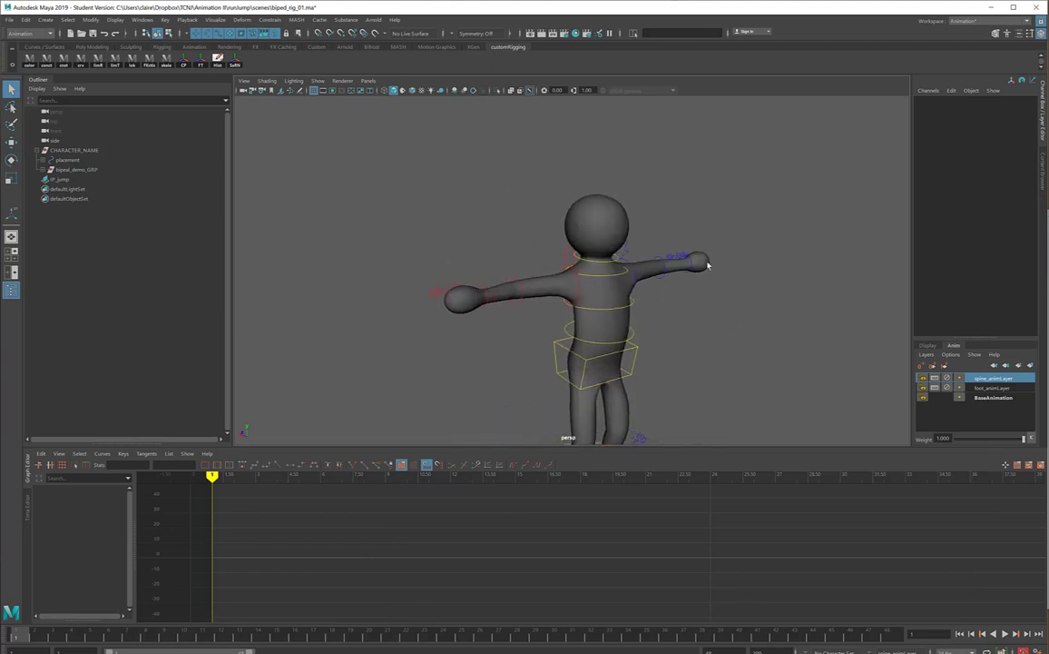
left_click(572, 266)
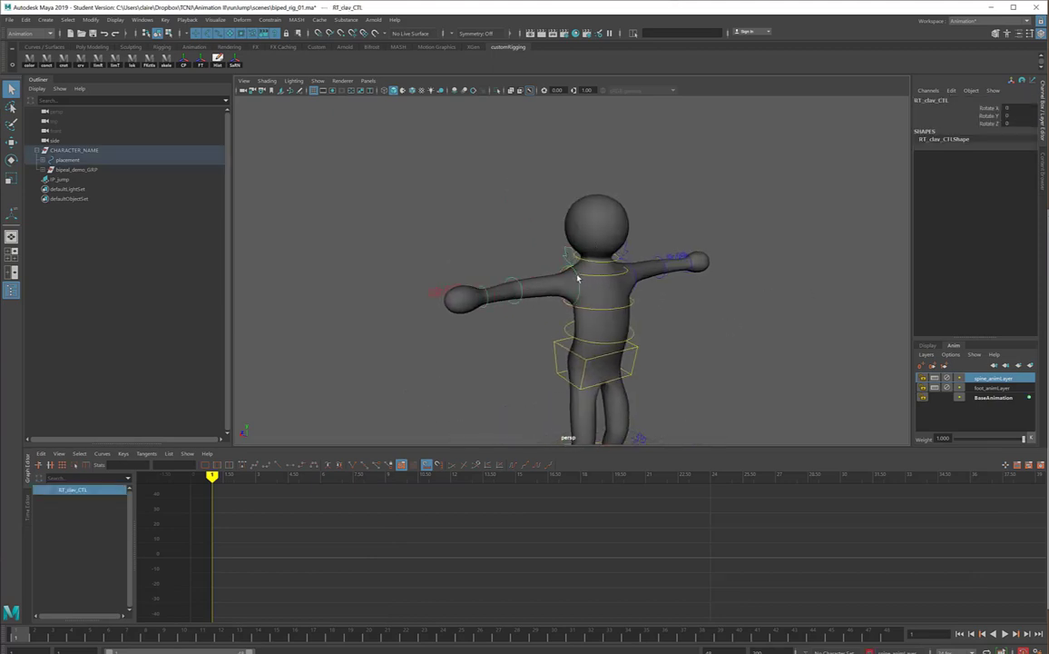
left_click(578, 279, "shift")
left_click(496, 287, "shift")
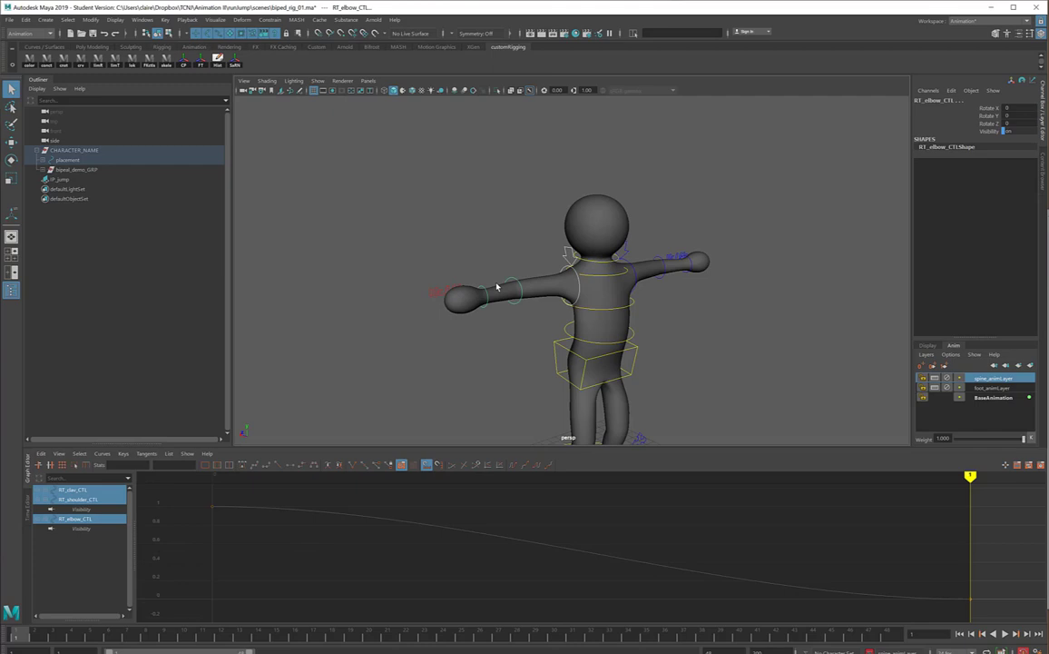
left_click(514, 292, "shift")
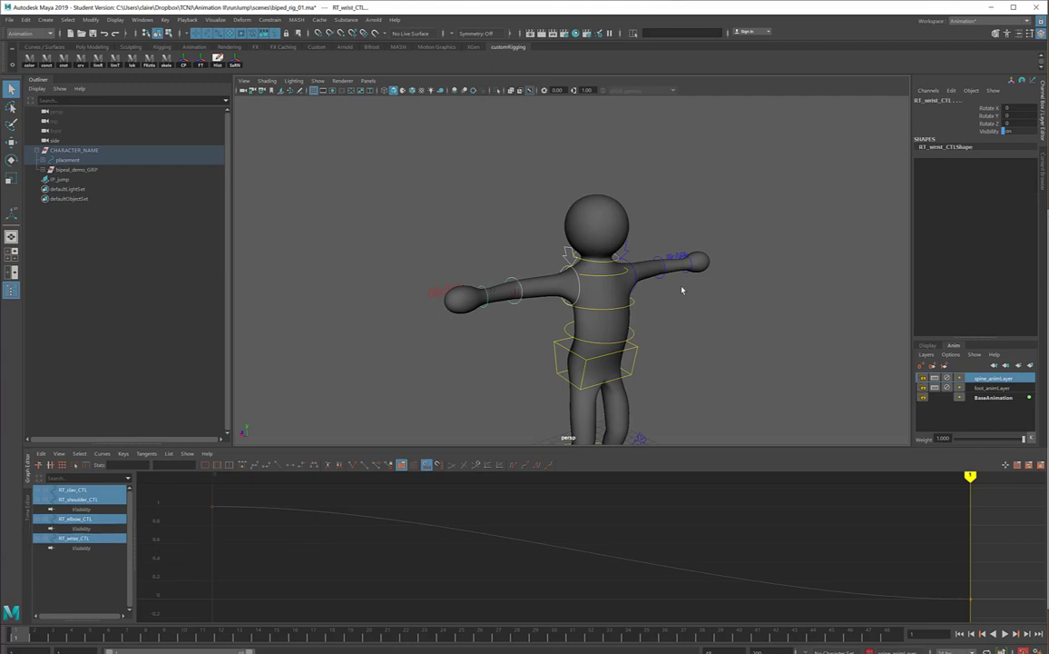
Step: Add the left wrist, elbow, shoulder and clavicle controls to the selection
left_click_drag(683, 290, 629, 298, "alt")
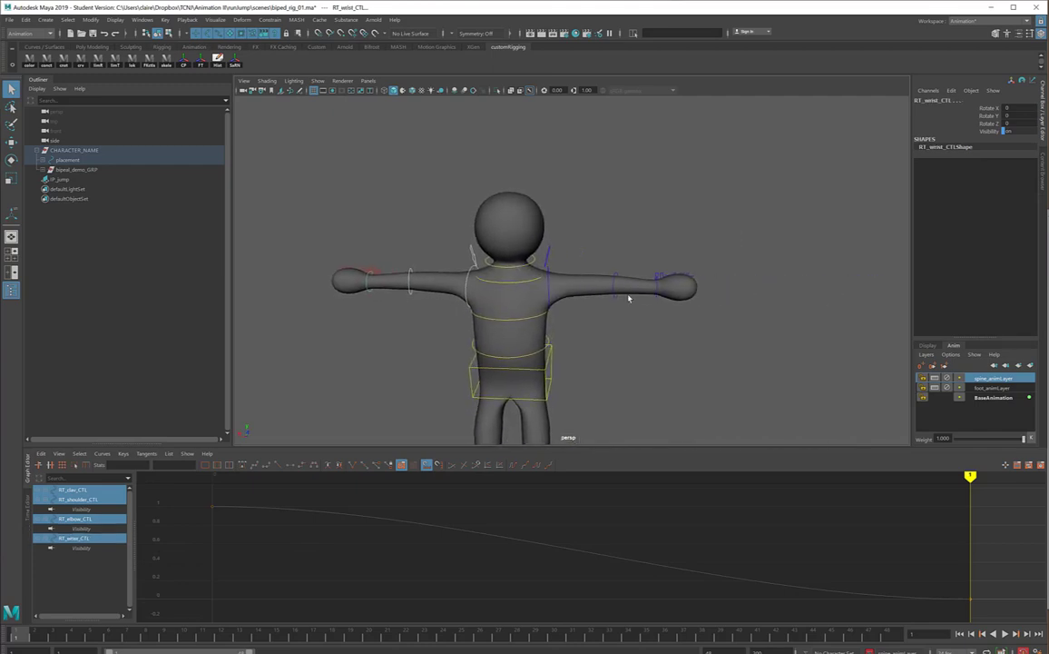
left_click(659, 298, "shift")
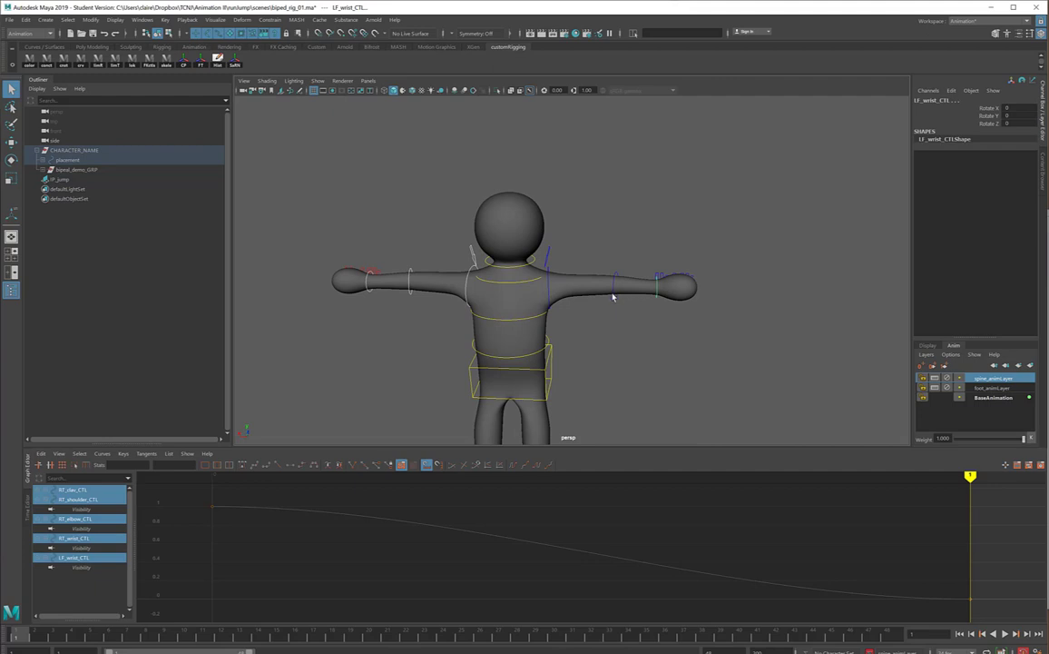
left_click(615, 295, "shift")
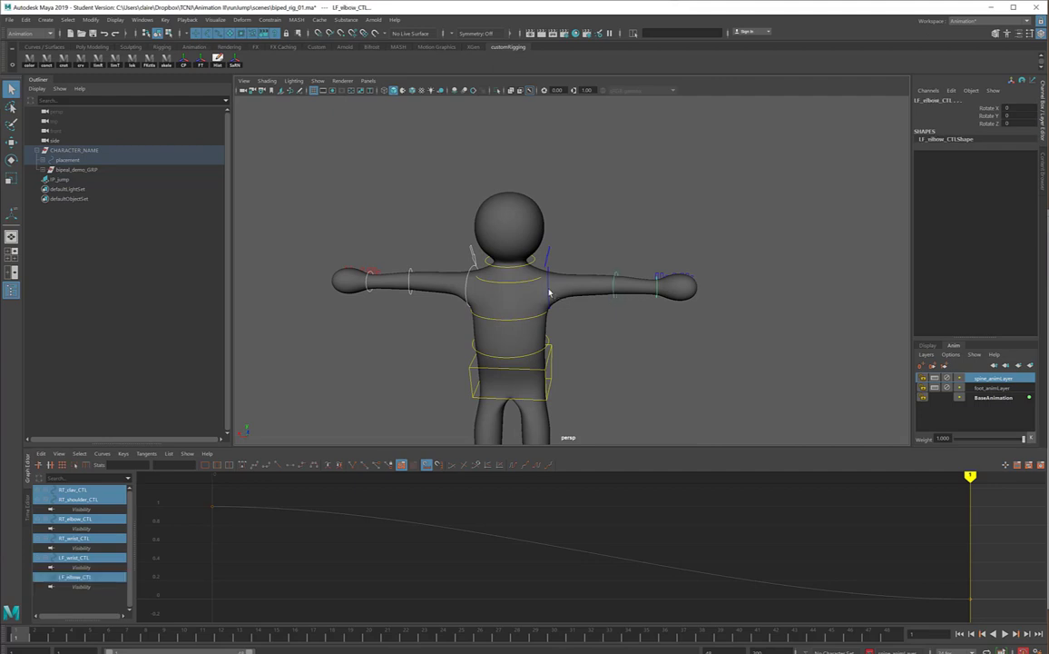
left_click(548, 273, "shift")
left_click(548, 259, "shift")
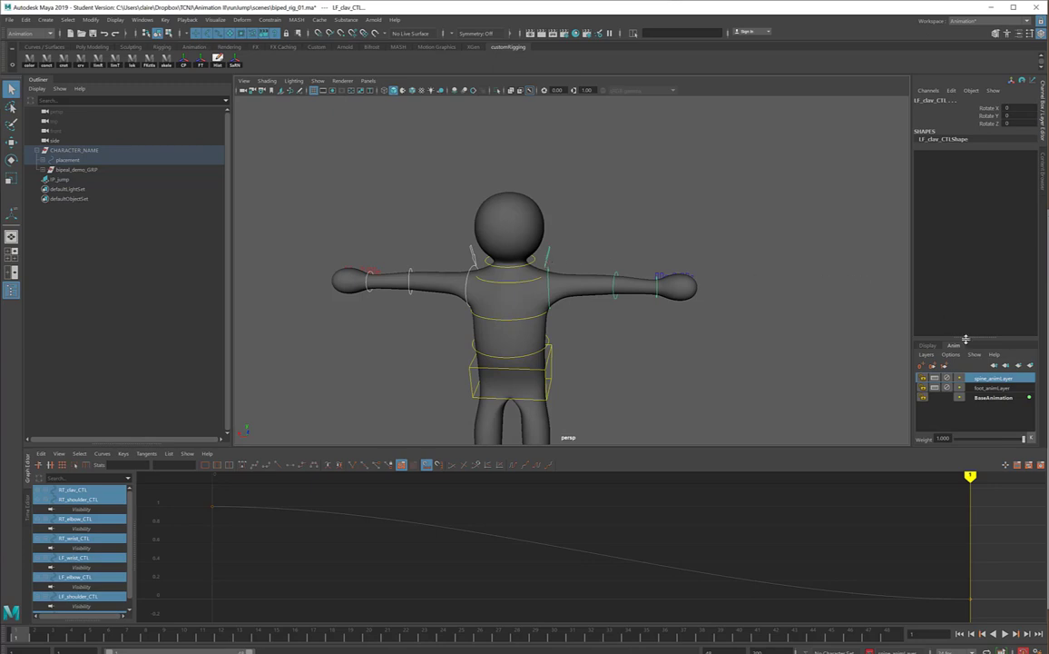
Step: Create an animation layer from the selected arm controls and name it arm_animLayer
left_click(1030, 367)
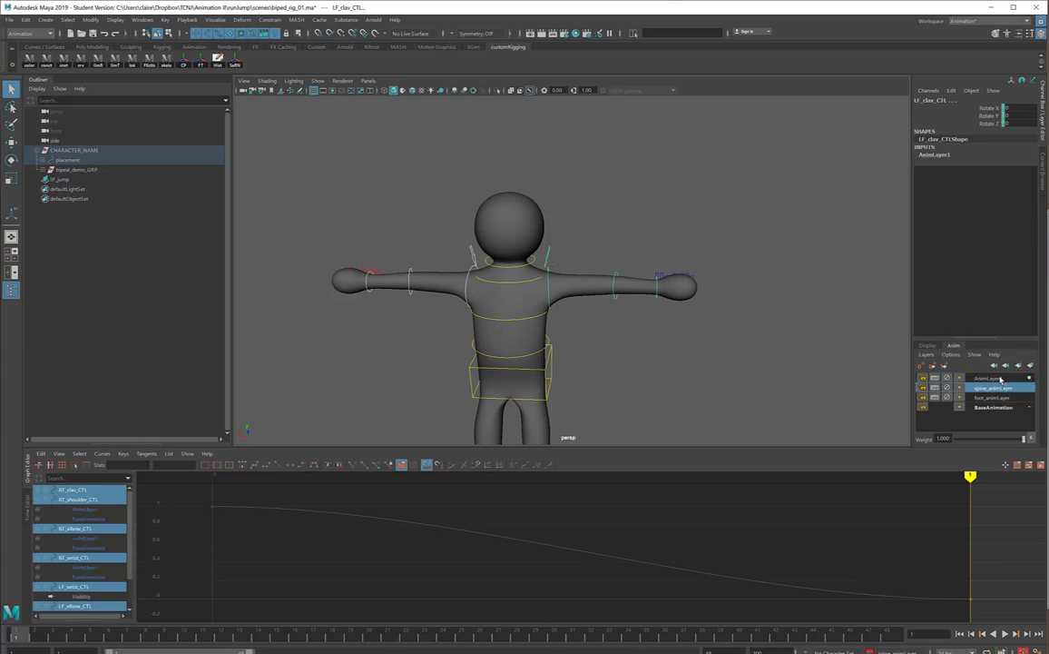
double_click(990, 377)
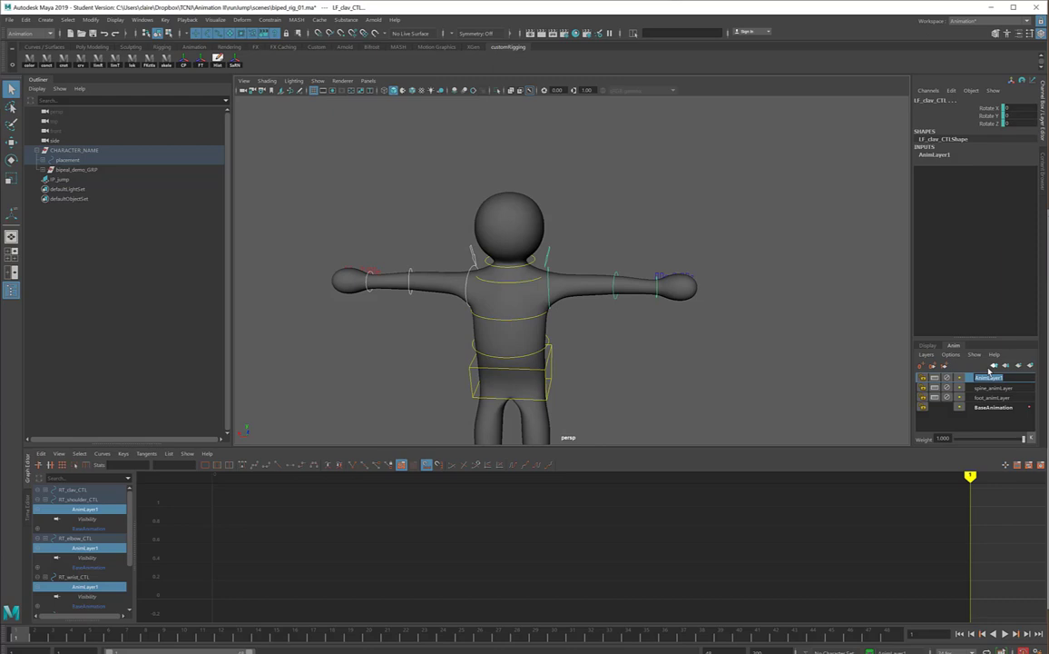
type("arm_anim_Layer")
key("Return")
Step: Lower and key the right arm at frame 1, with Rotate Z about -17 on the clavicle and about -70 on the shoulder
left_click_drag(594, 305, 550, 316, "alt")
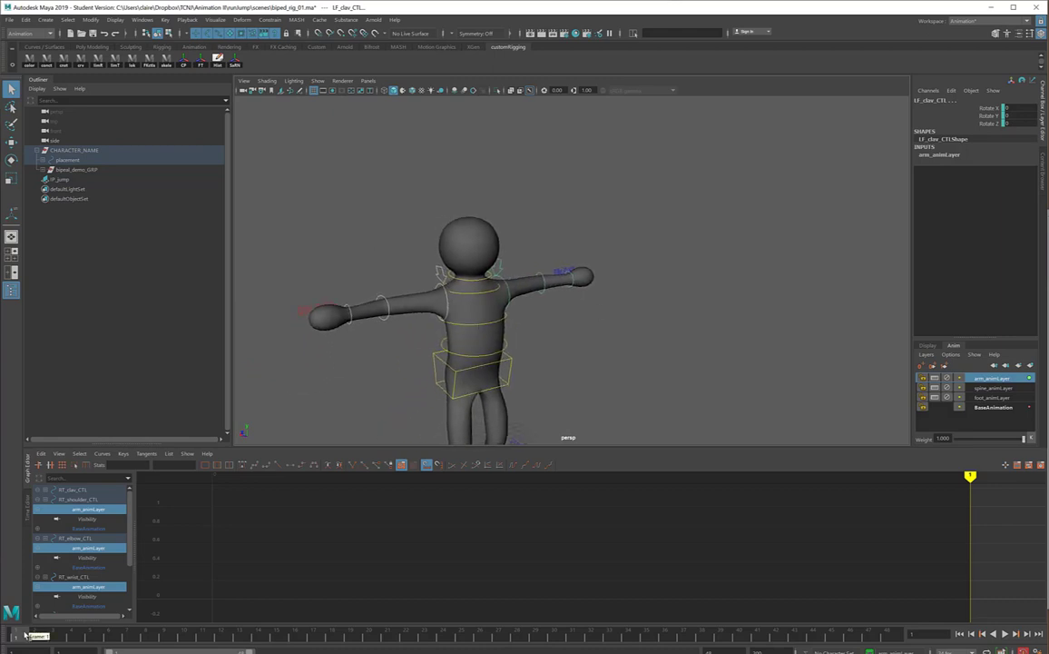
left_click(442, 270)
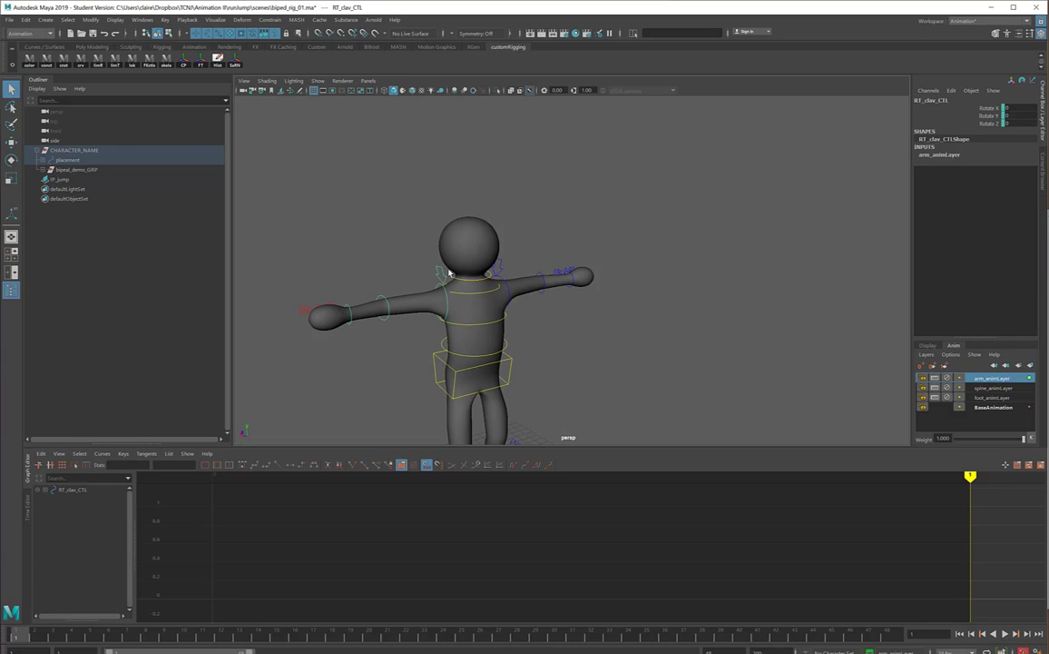
key("e")
left_click_drag(422, 277, 417, 333)
left_click(558, 303)
left_click(441, 297)
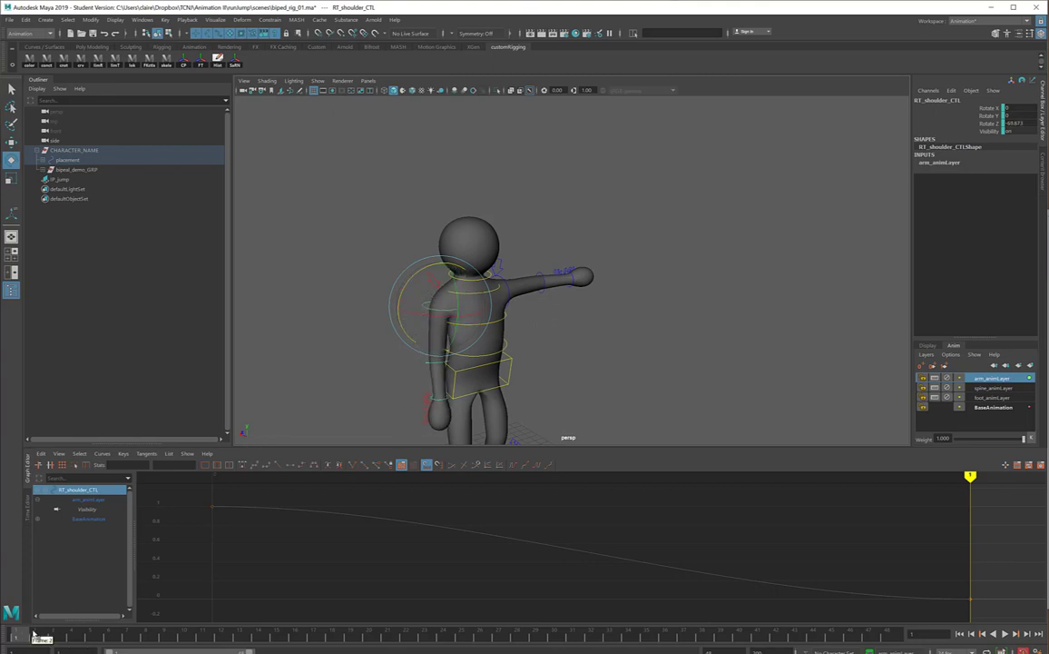
key("s")
left_click(584, 204)
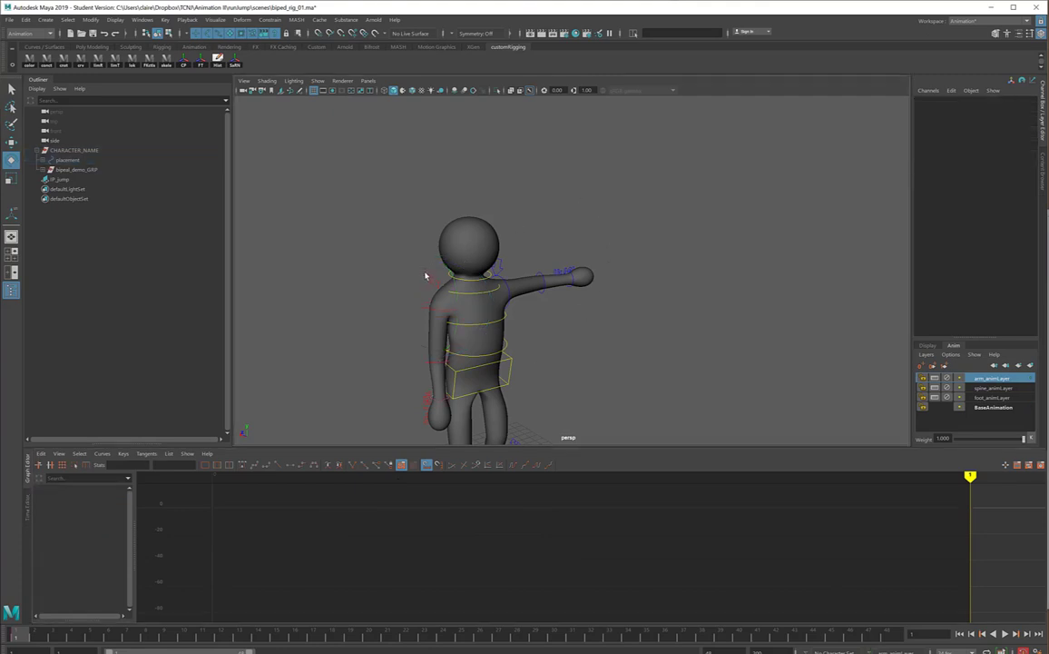
left_click(428, 275)
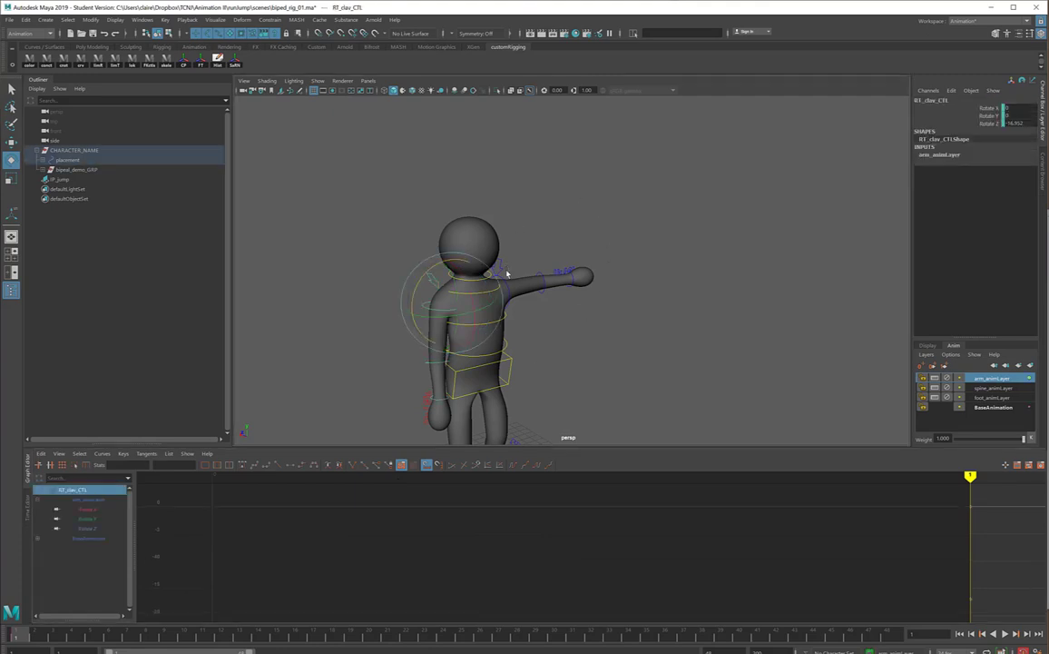
Step: Lower and key the left arm at frame 1, with Rotate Z about -75 on the shoulder and about -13 on the clavicle
left_click(506, 280)
left_click(512, 283)
left_click_drag(567, 278, 577, 322, "alt")
left_click(562, 268)
left_click(550, 274)
left_click(593, 269)
left_click(578, 273)
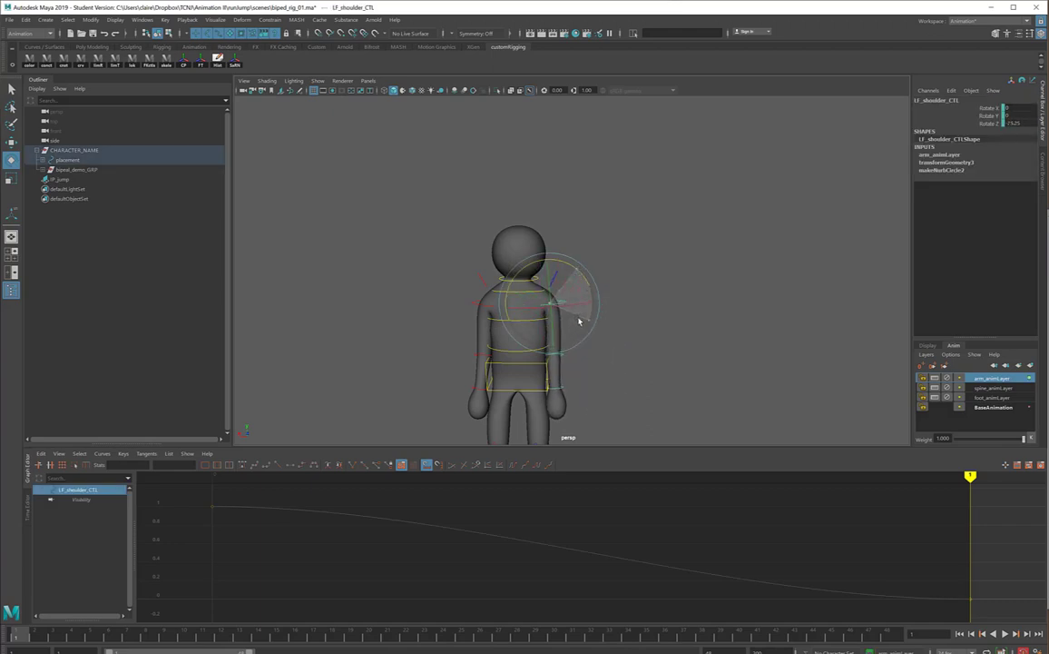
key("s")
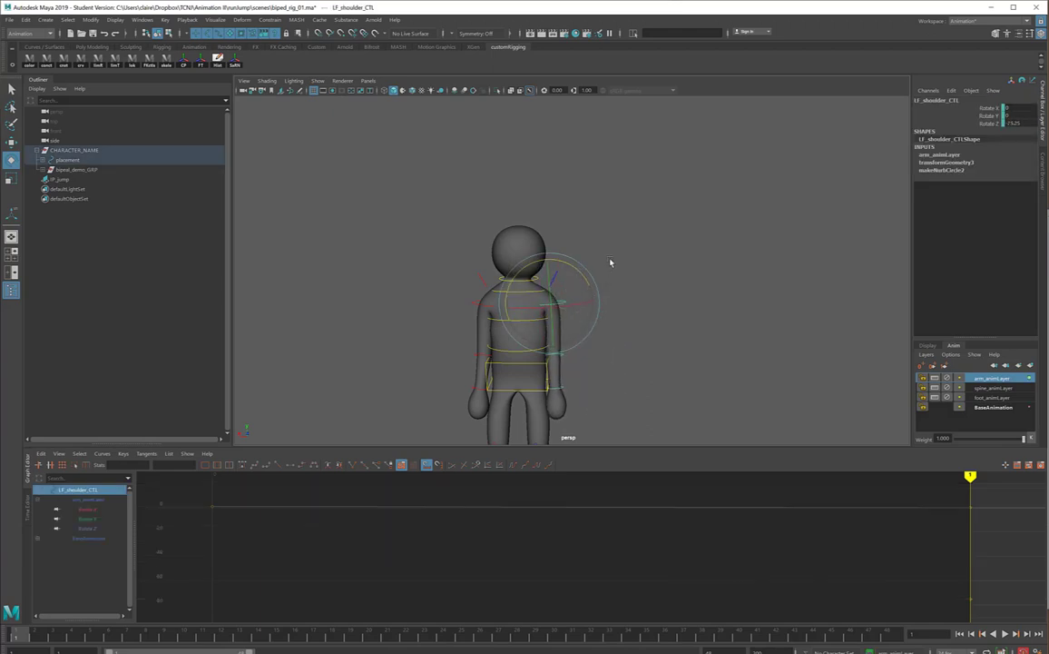
left_click(554, 278)
left_click(557, 279)
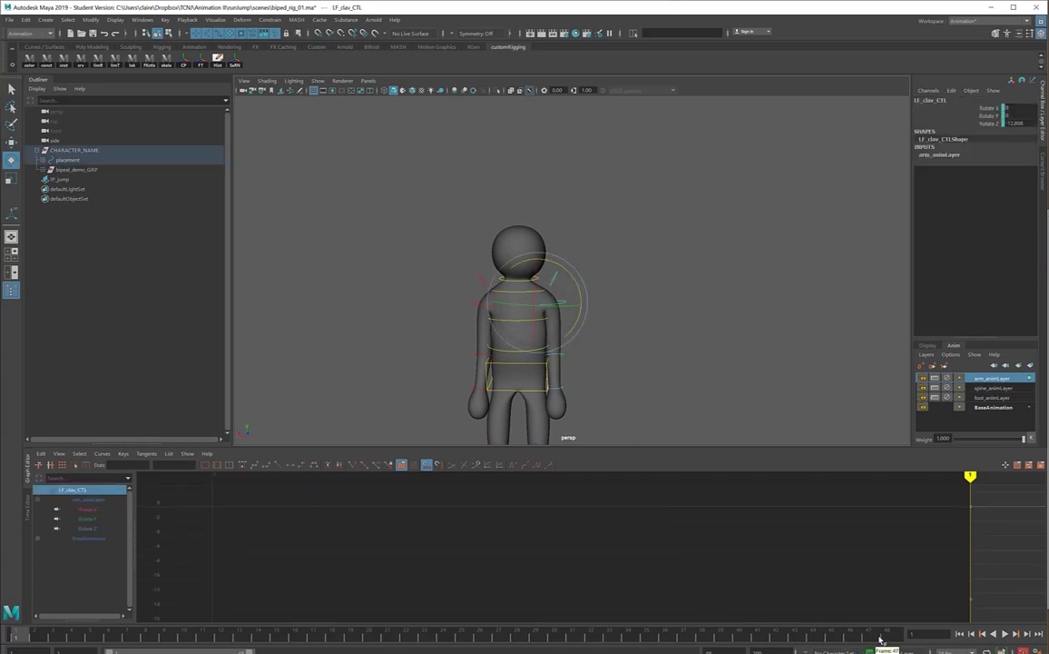
Step: Key the lowered arm pose on the clavicle and shoulder controls at frame 42
key("f")
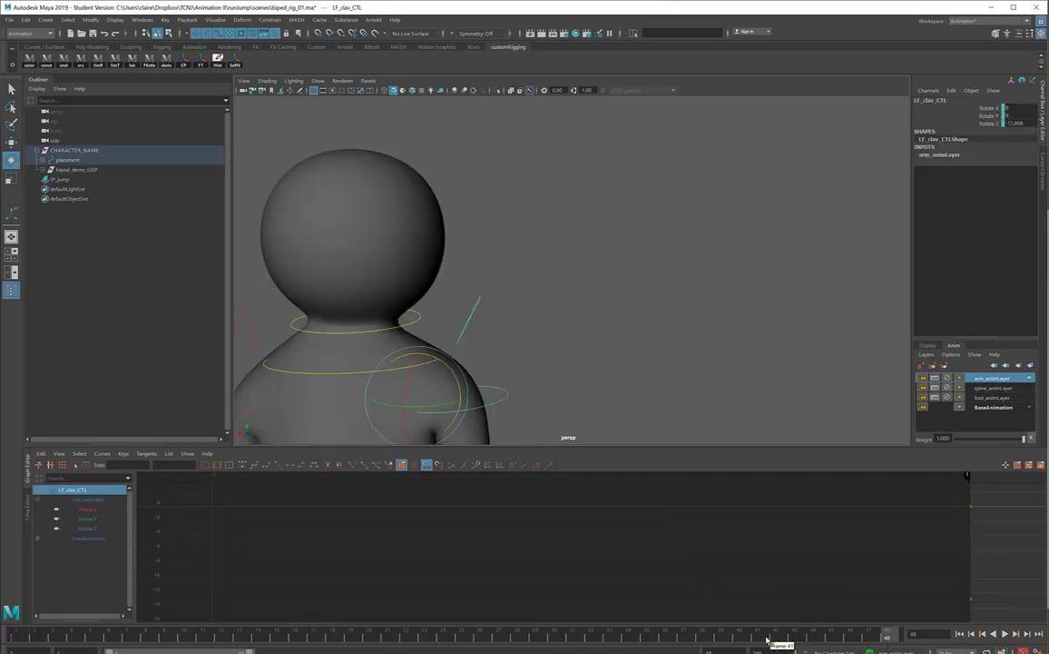
left_click(774, 636)
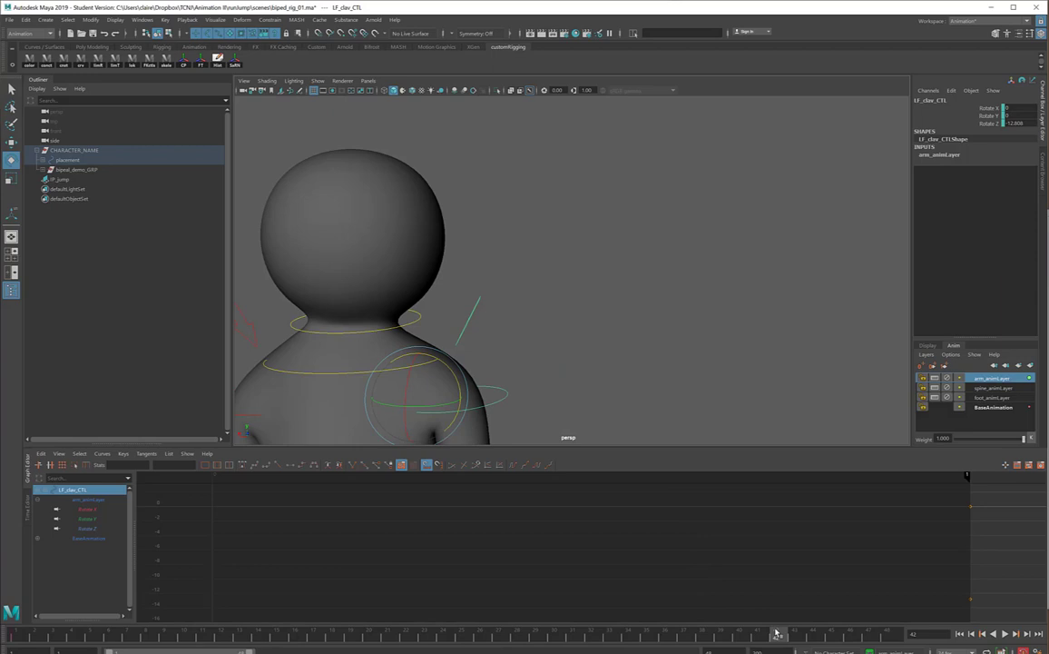
middle_click_drag(691, 351, 765, 241, "alt")
right_click_drag(766, 241, 602, 234, "alt")
left_click_drag(602, 234, 586, 245, "alt")
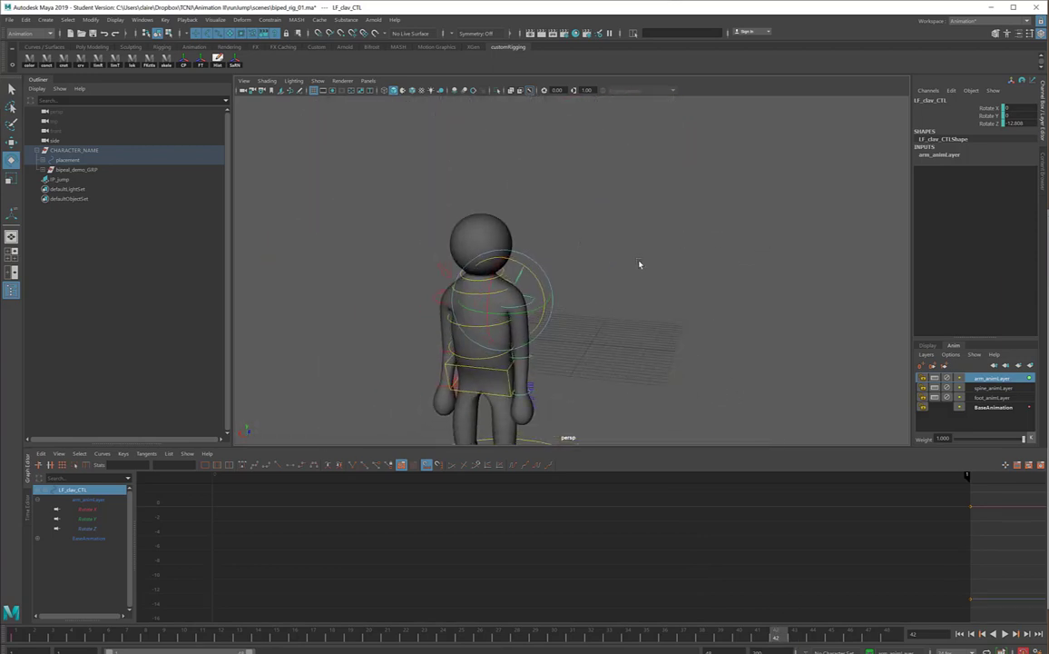
left_click(553, 280)
left_click(521, 278)
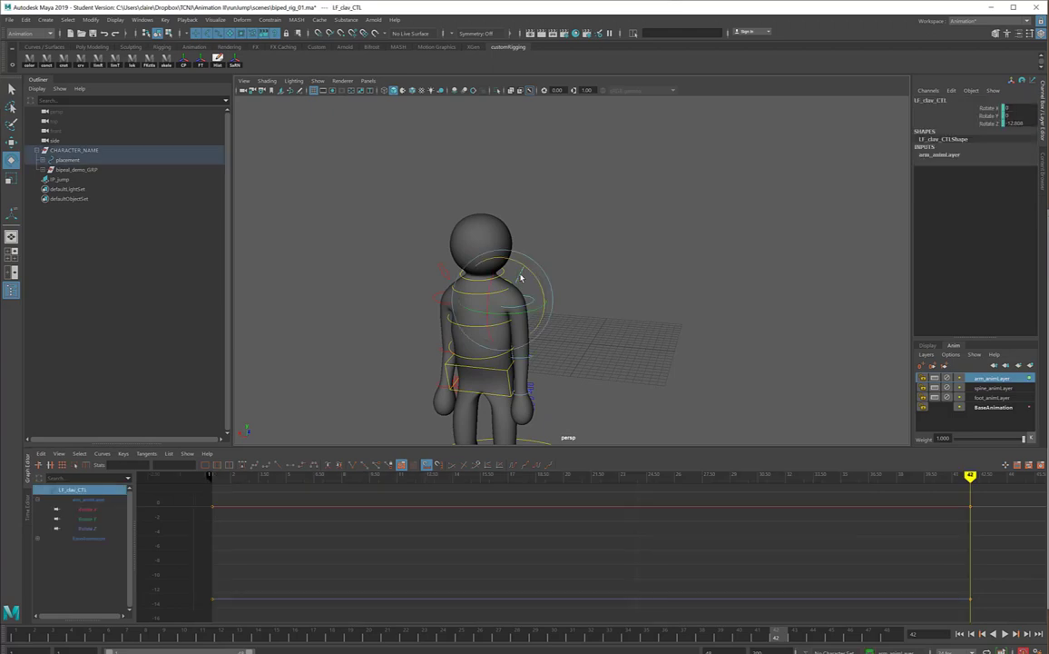
left_click(477, 294)
left_click(445, 279)
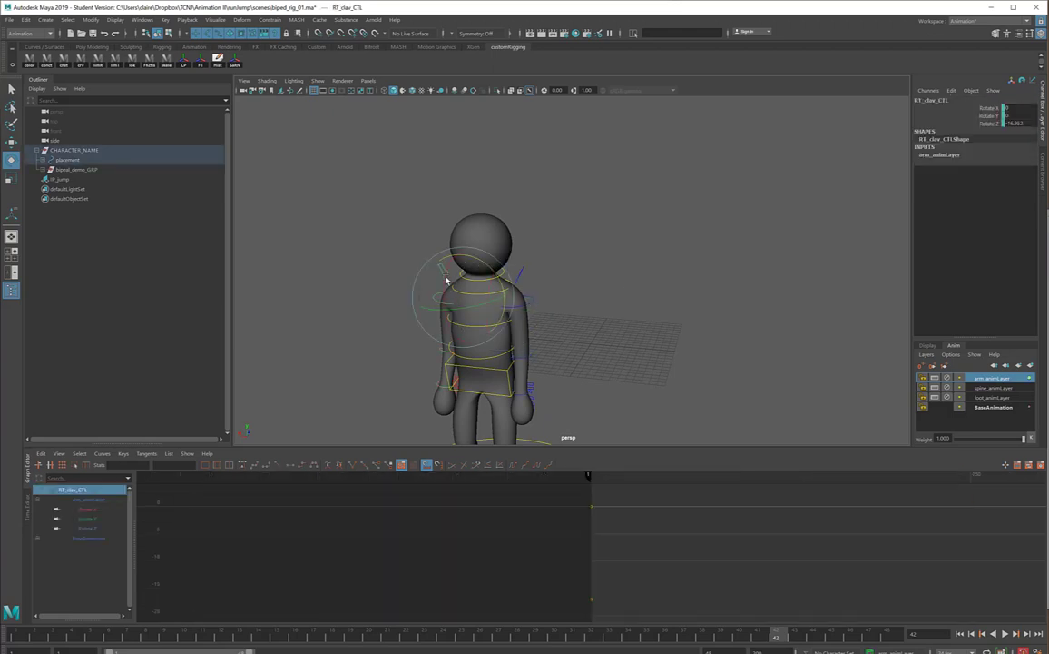
left_click(420, 299)
left_click(436, 300)
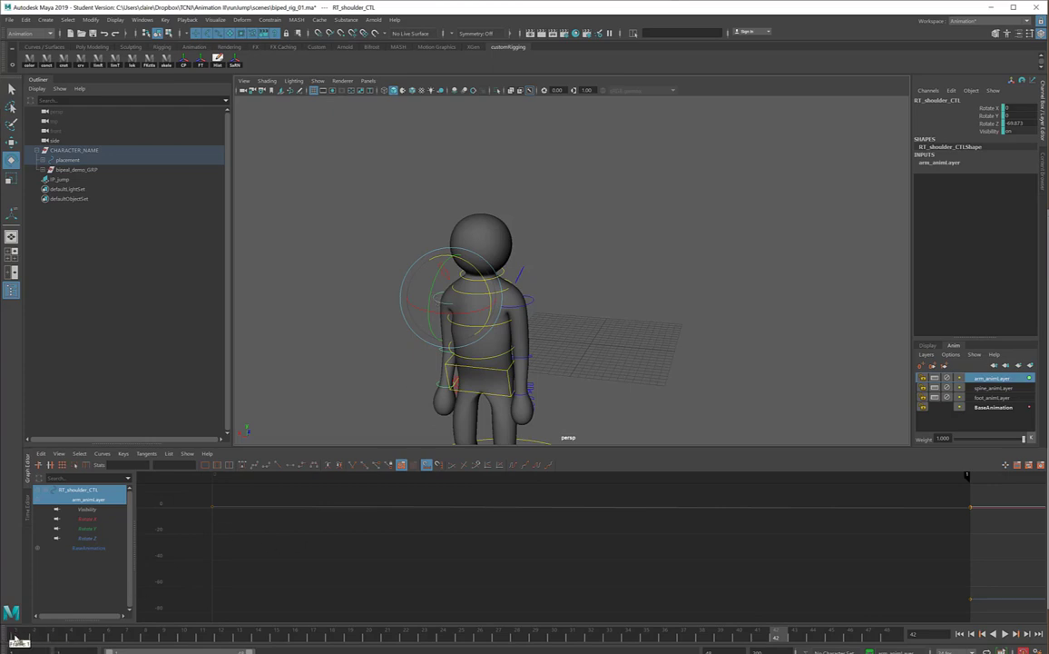
Step: At frame 11, swing the right arm backward in the side view by rotating its shoulder control in Rotate Y
left_click(15, 638)
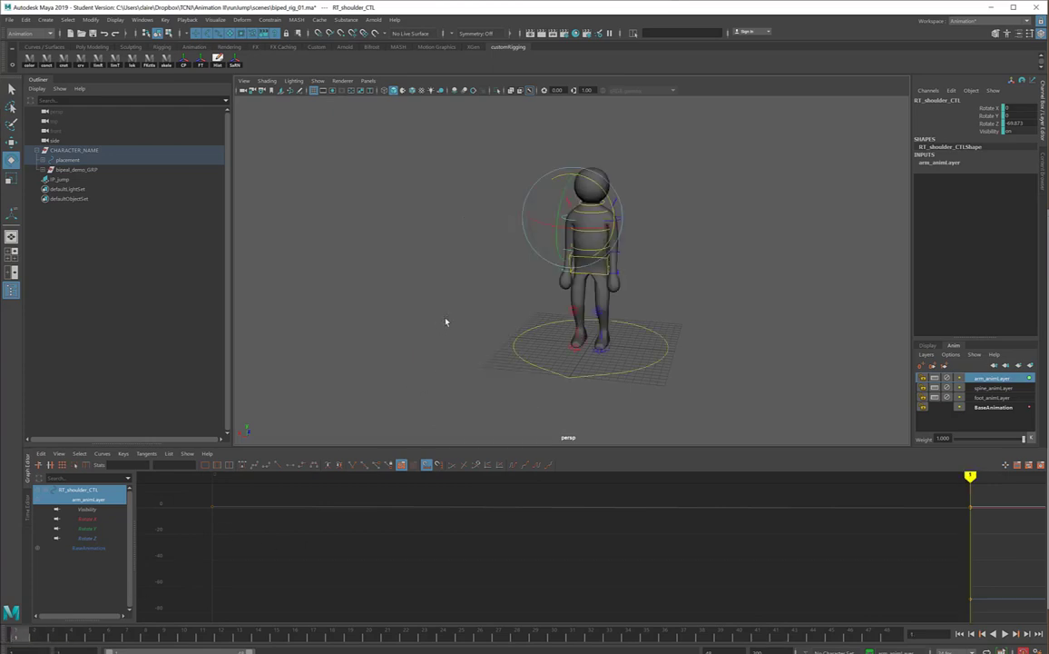
left_click_drag(446, 322, 530, 318, "alt")
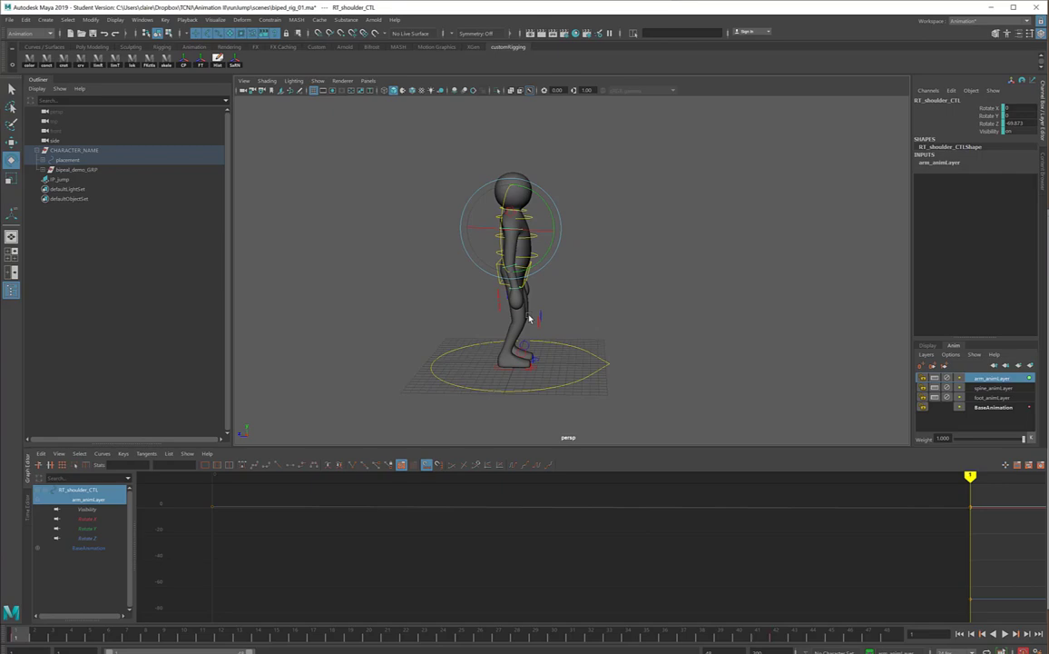
key("space")
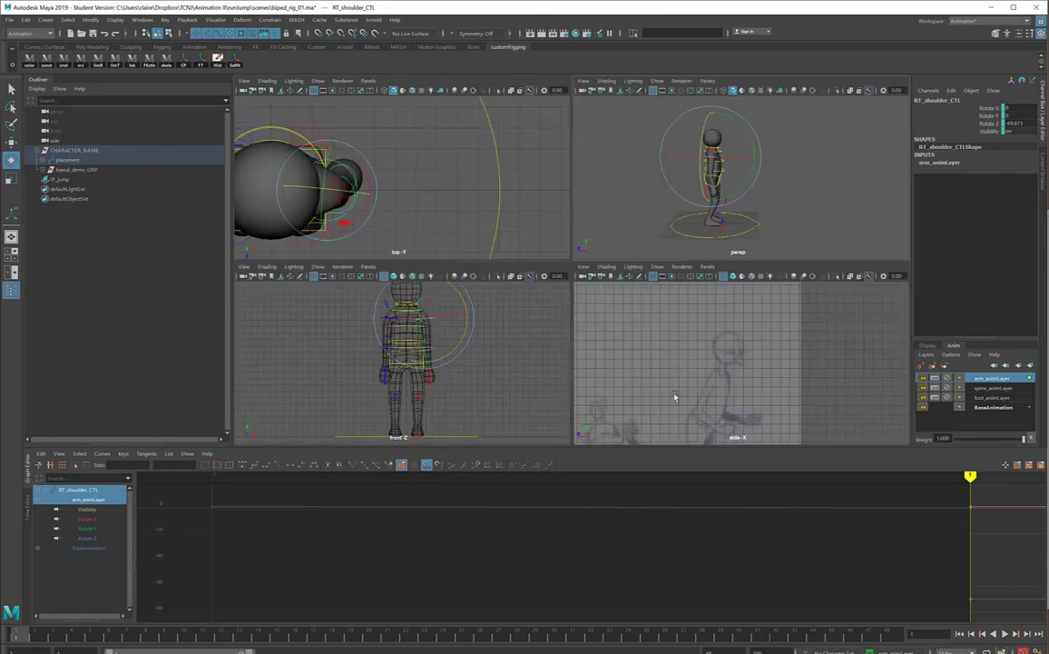
key("space")
right_click_drag(782, 387, 227, 336, "alt")
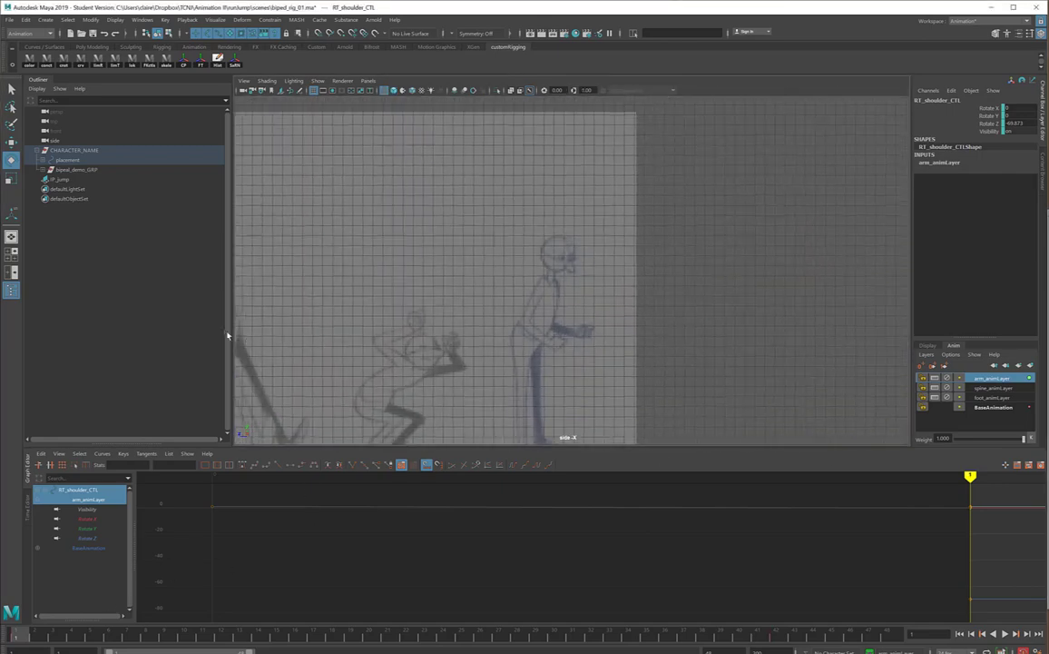
middle_click_drag(597, 386, 984, 386, "alt")
right_click_drag(709, 336, 397, 319, "alt")
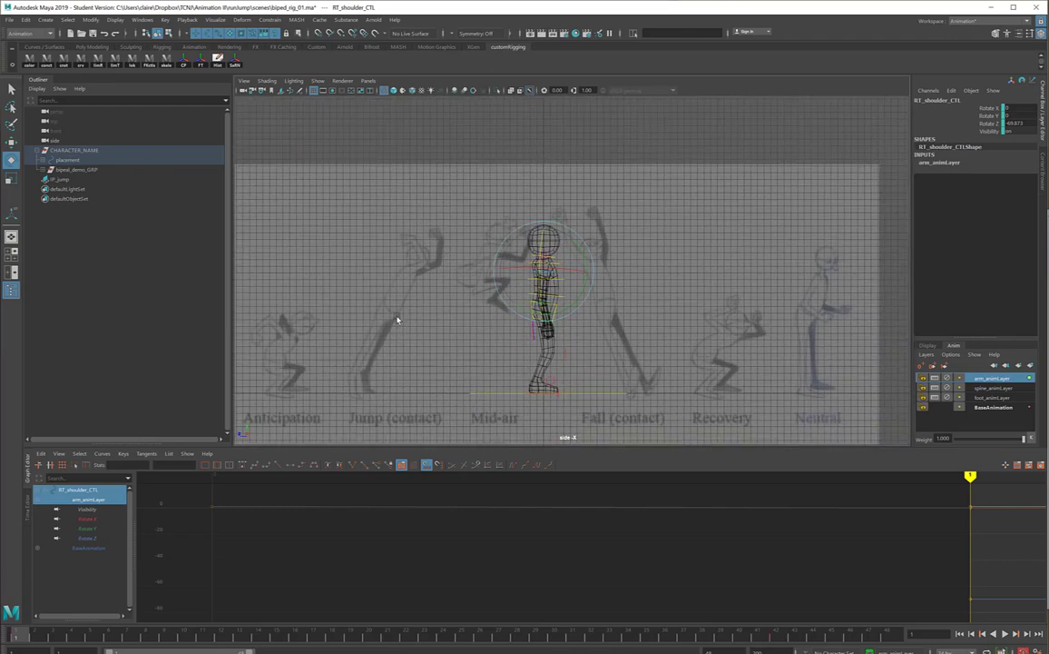
middle_click_drag(397, 319, 535, 336, "alt")
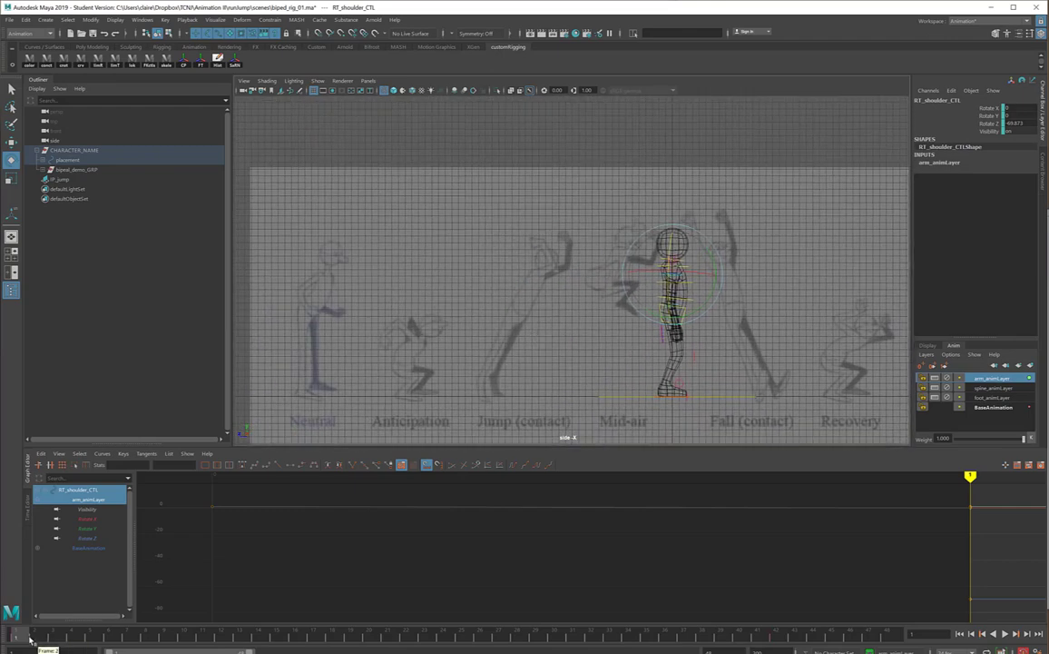
left_click_drag(45, 638, 214, 648)
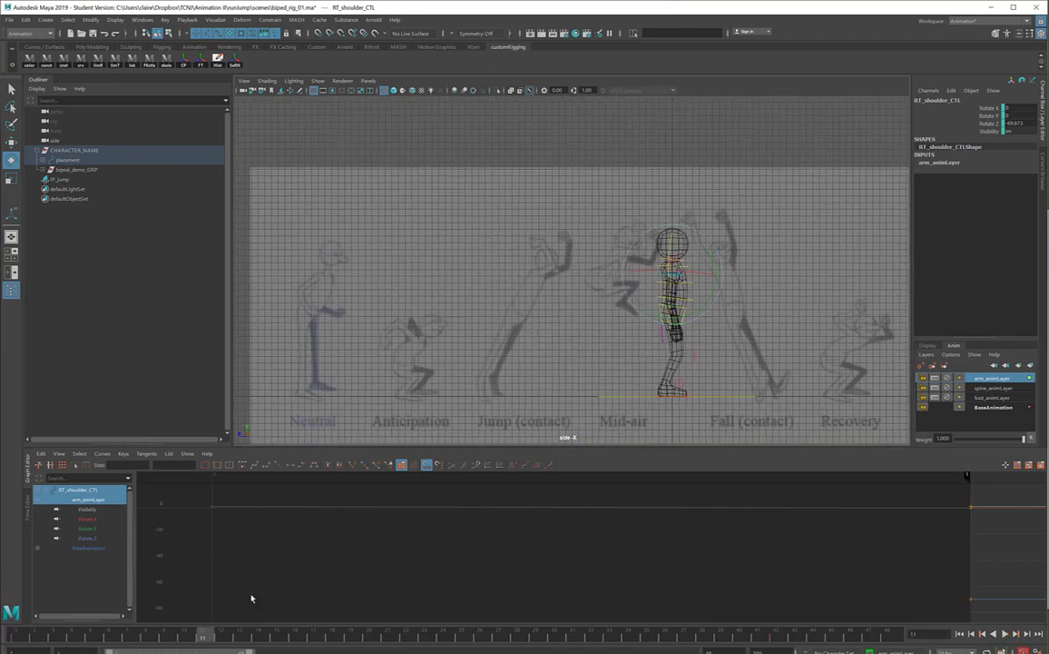
right_click_drag(696, 298, 828, 316, "alt")
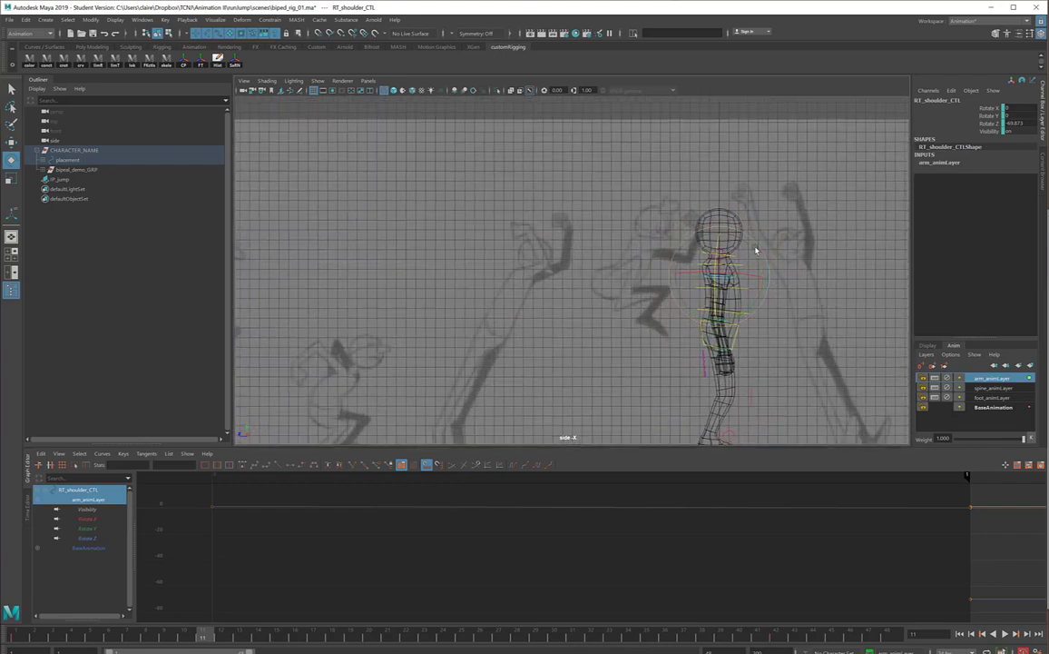
left_click_drag(756, 251, 758, 278)
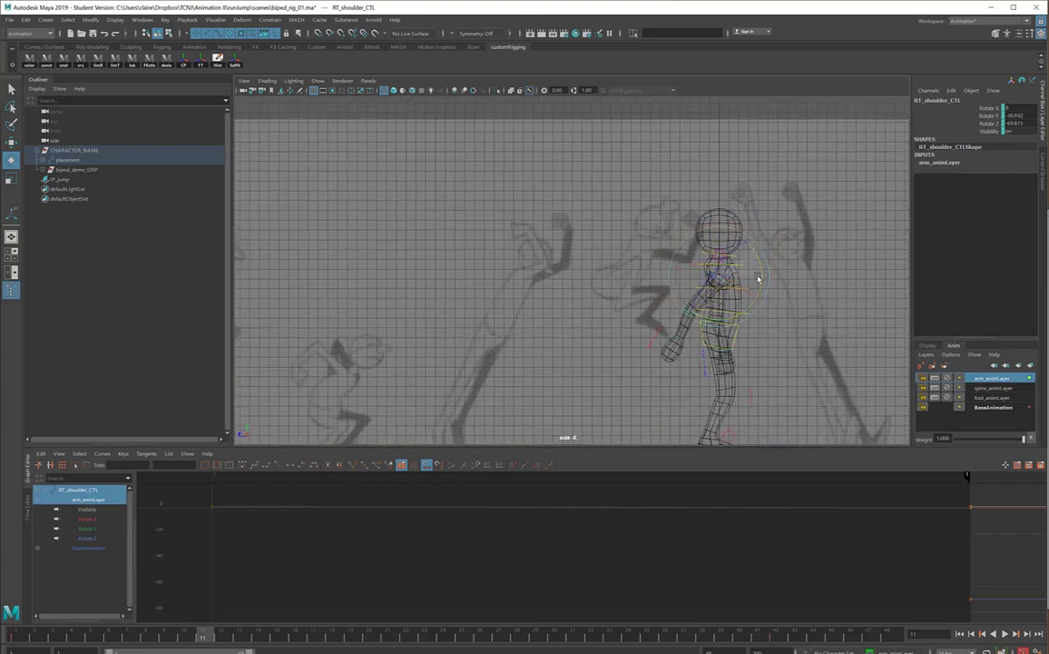
left_click(740, 248)
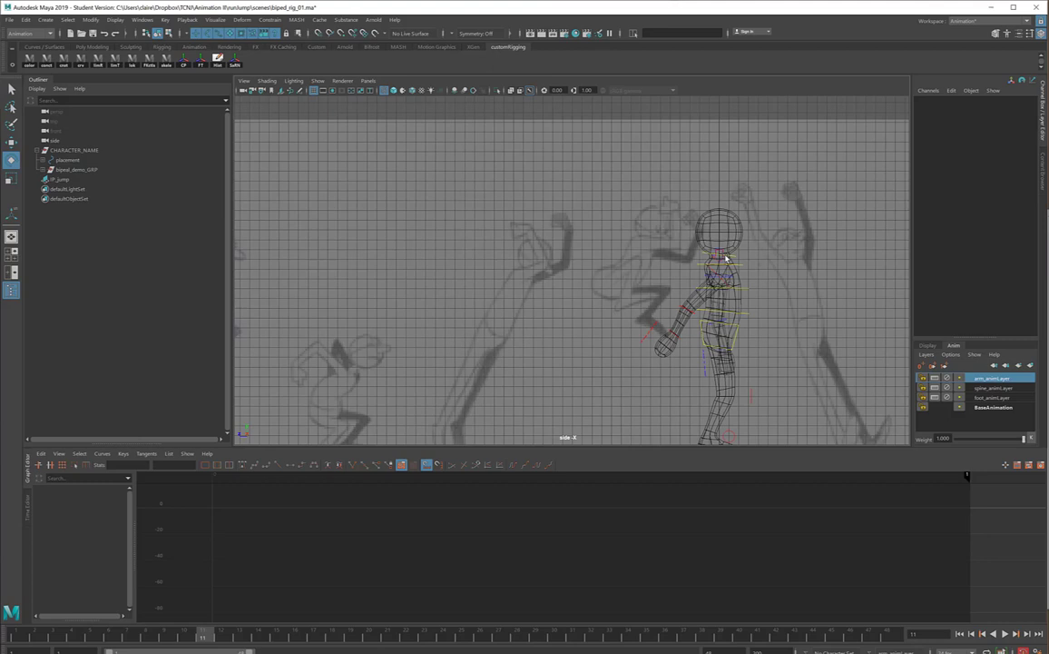
Step: At frame 11, swing the right clavicle control backward to Rotate X about -16 and give its curves stepped tangents
left_click(727, 259)
left_click_drag(727, 258, 796, 265)
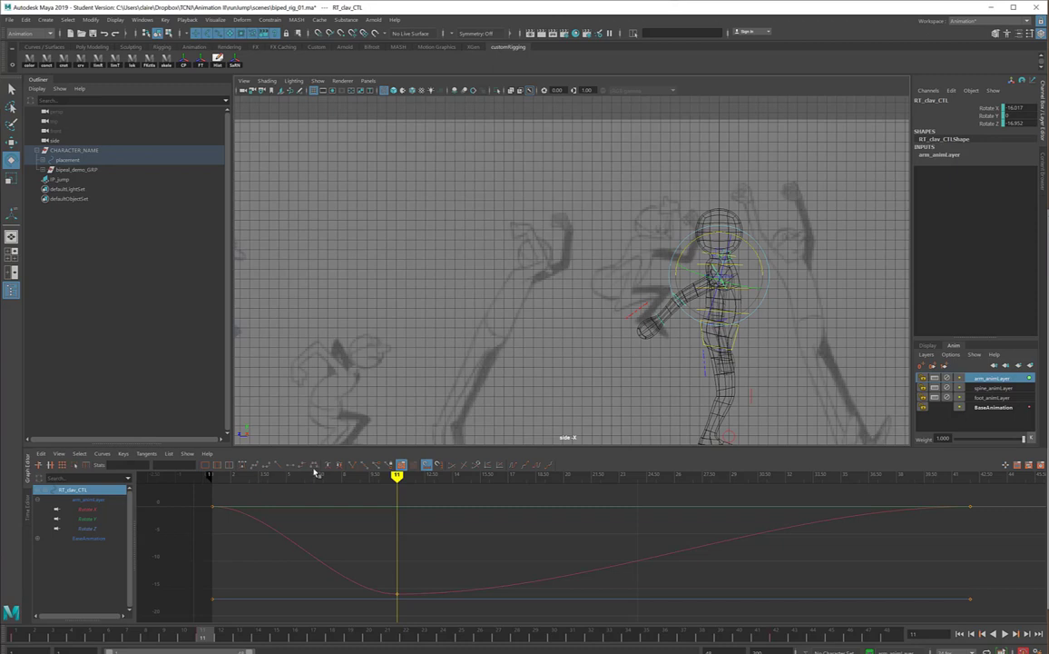
left_click(304, 466)
left_click(804, 289)
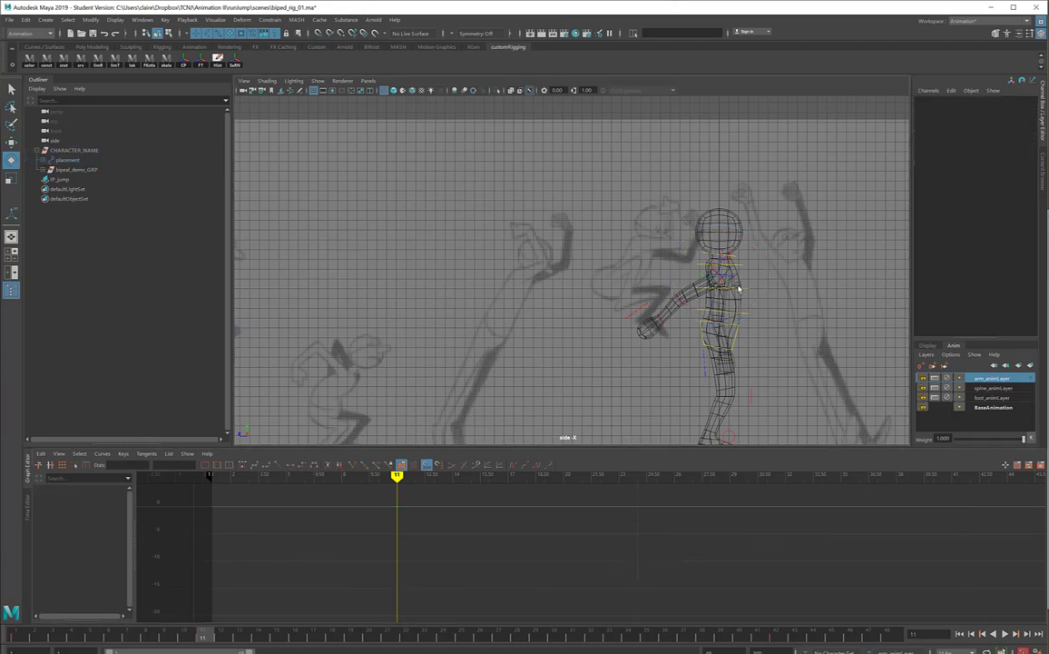
Step: Set the right shoulder control's animation curves to stepped tangents
left_click(652, 254)
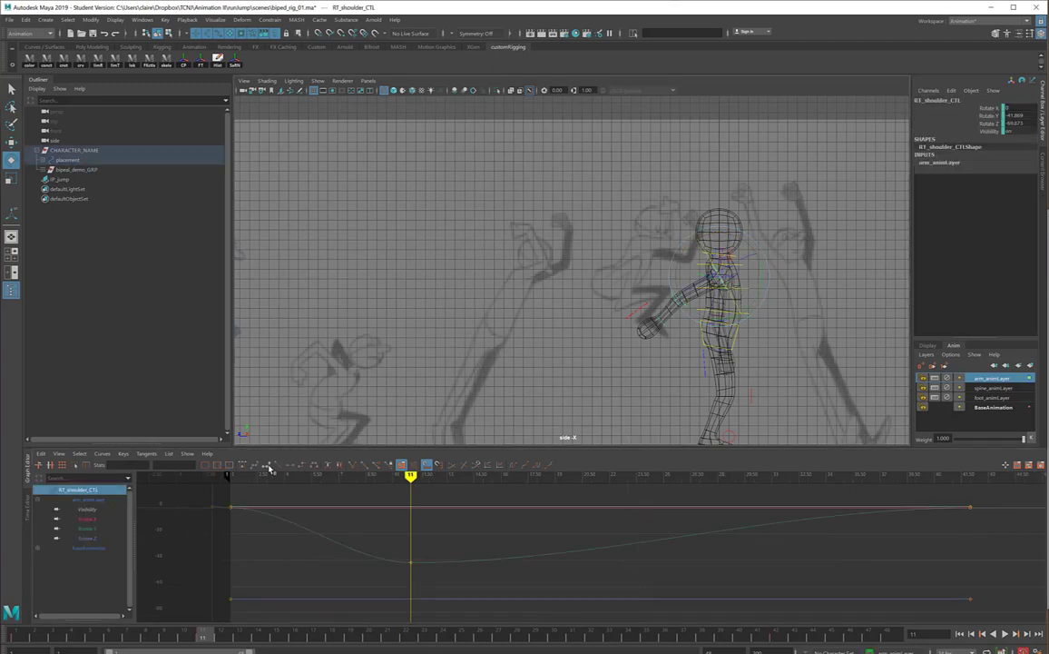
left_click(302, 466)
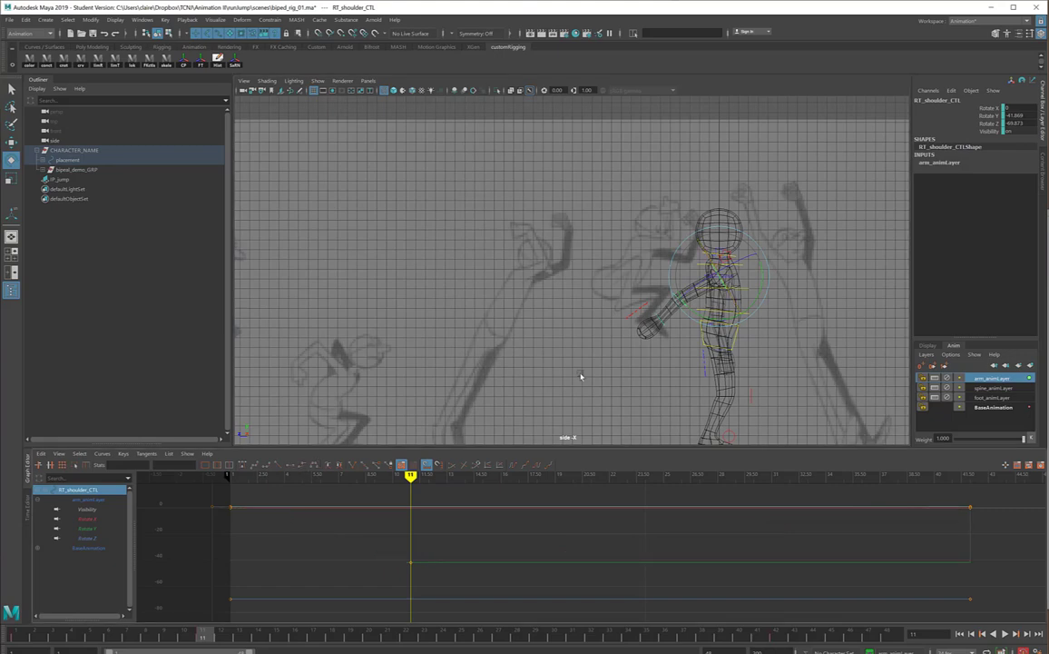
left_click(796, 287)
Step: At frame 11, swing the left arm backward beside the right arm by rotating its shoulder control in Rotate Y
scroll(643, 298, "up", 3)
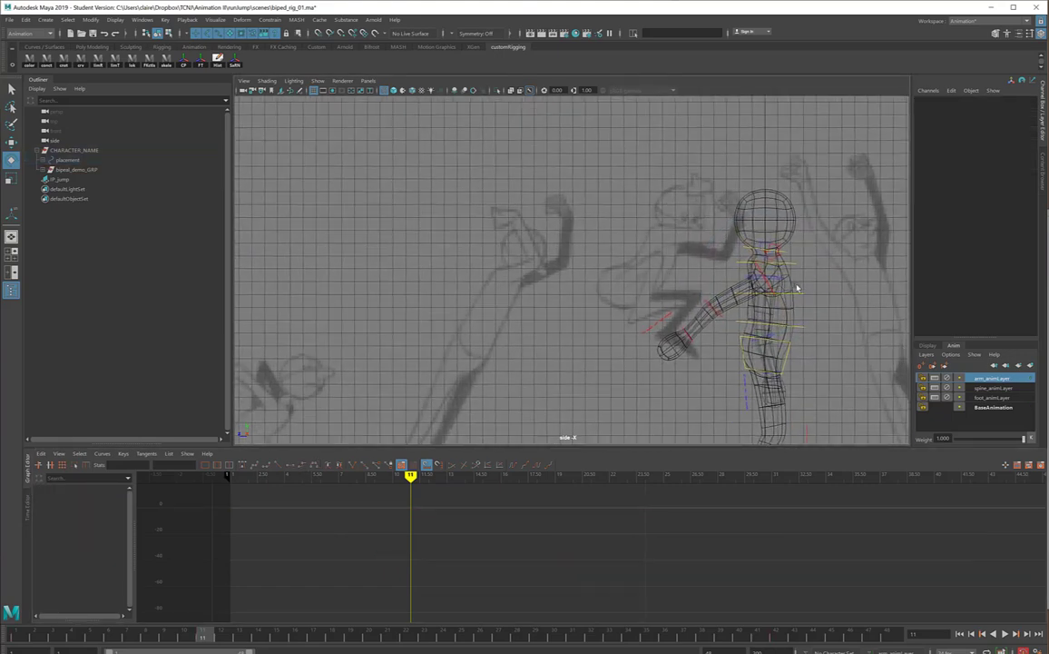
left_click(778, 279)
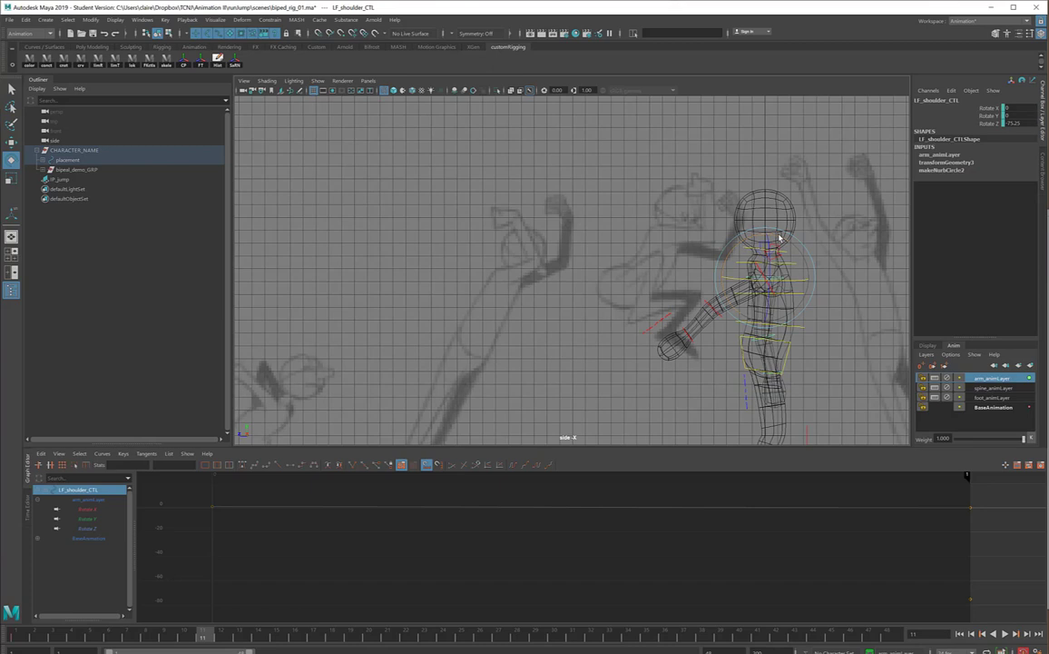
left_click_drag(780, 238, 797, 264)
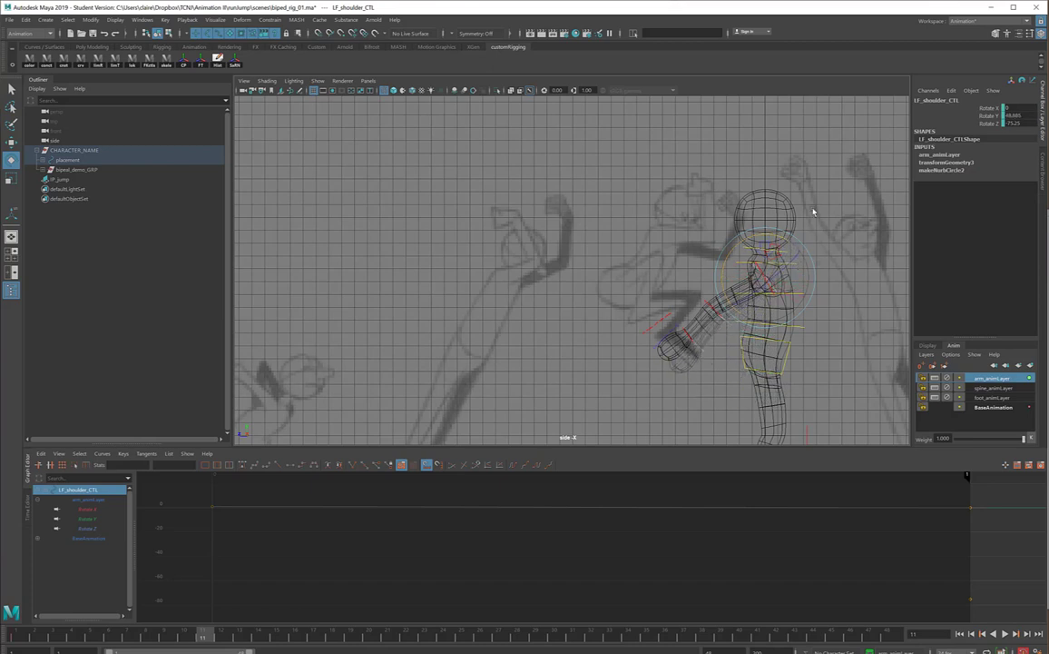
Step: Rotate the left clavicle control to Rotate X about 11.5 at frame 11 and give its curves stepped tangents
left_click(768, 241)
left_click(765, 243)
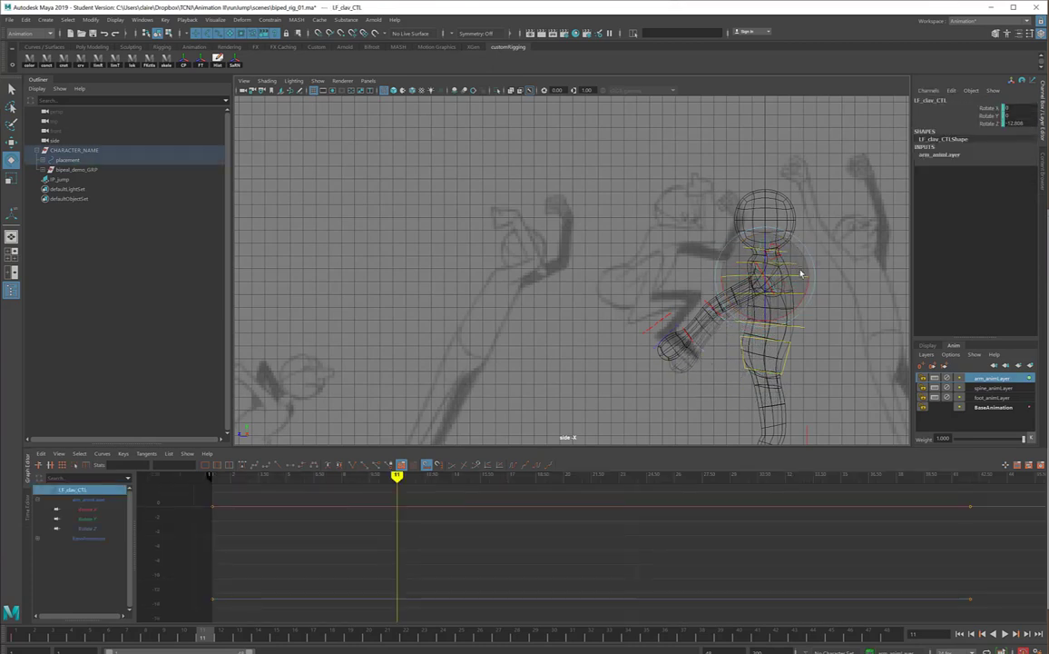
left_click_drag(804, 287, 805, 295)
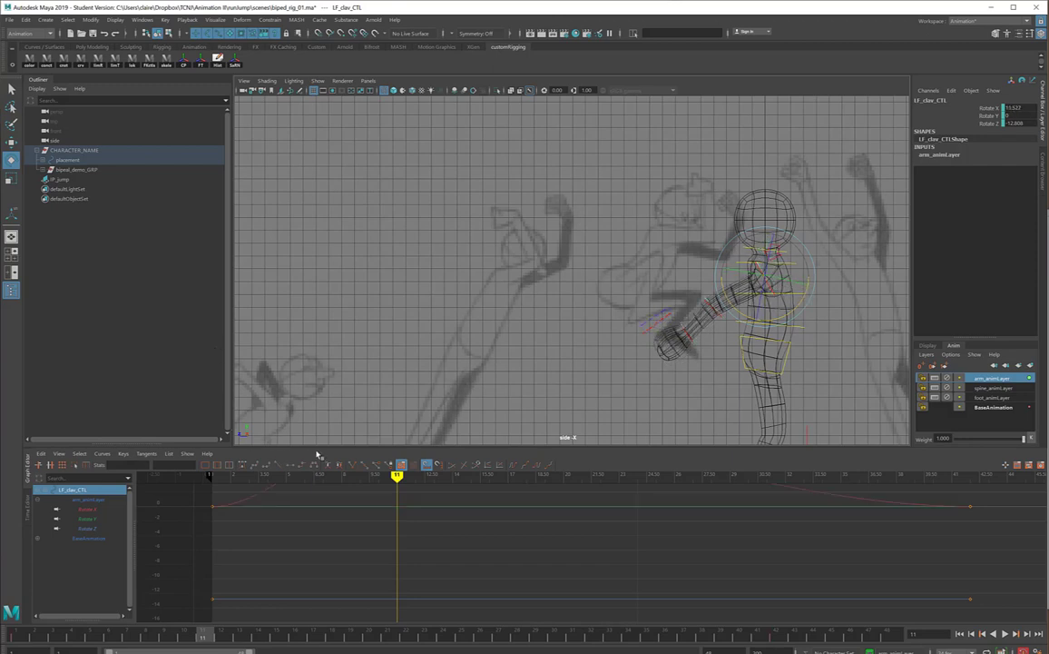
left_click(788, 243)
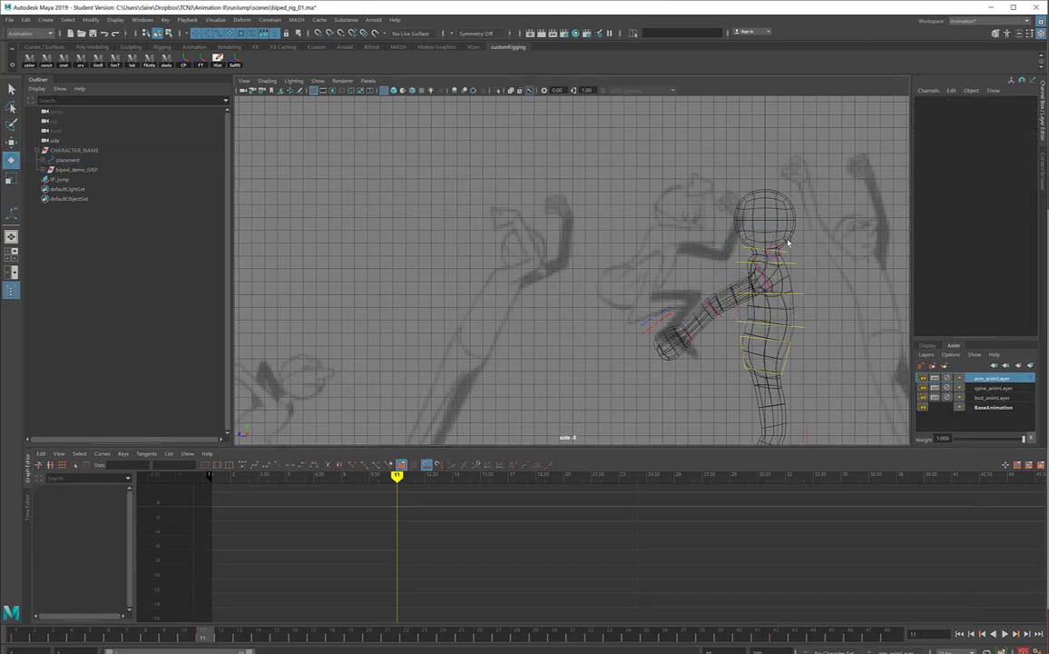
Step: Set the animation curves of both shoulder controls to stepped tangents
left_click(764, 276)
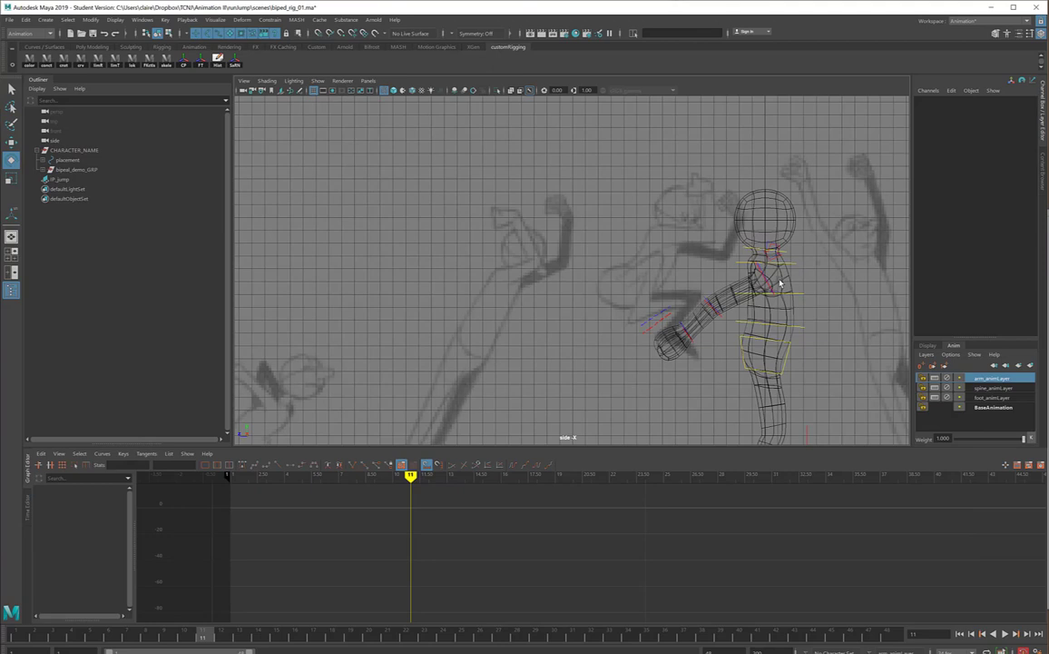
left_click(750, 292, "shift")
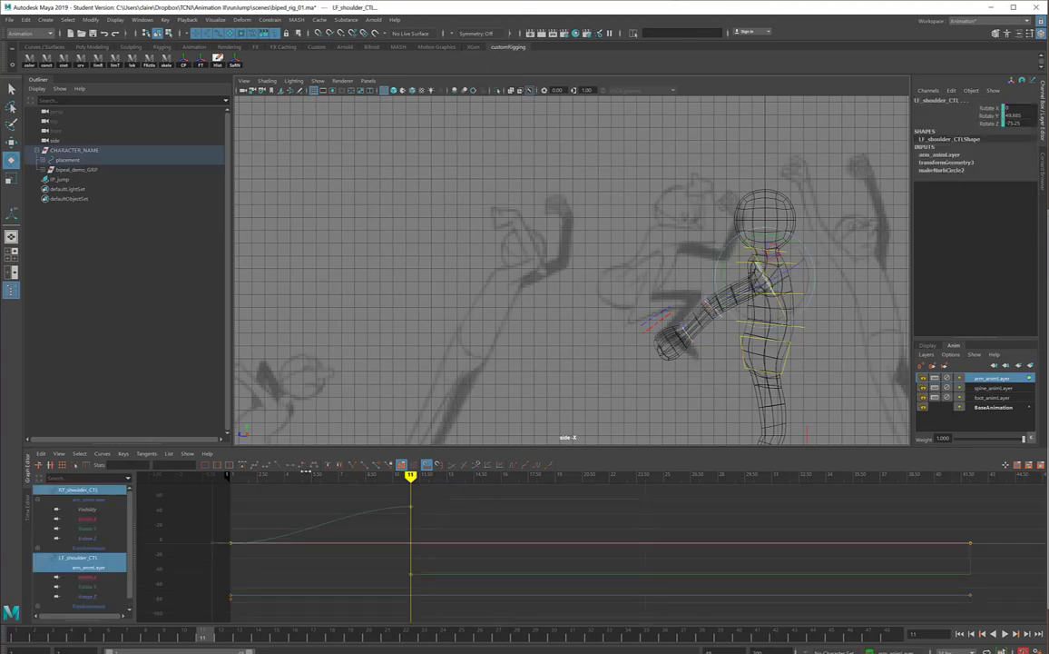
left_click(303, 465)
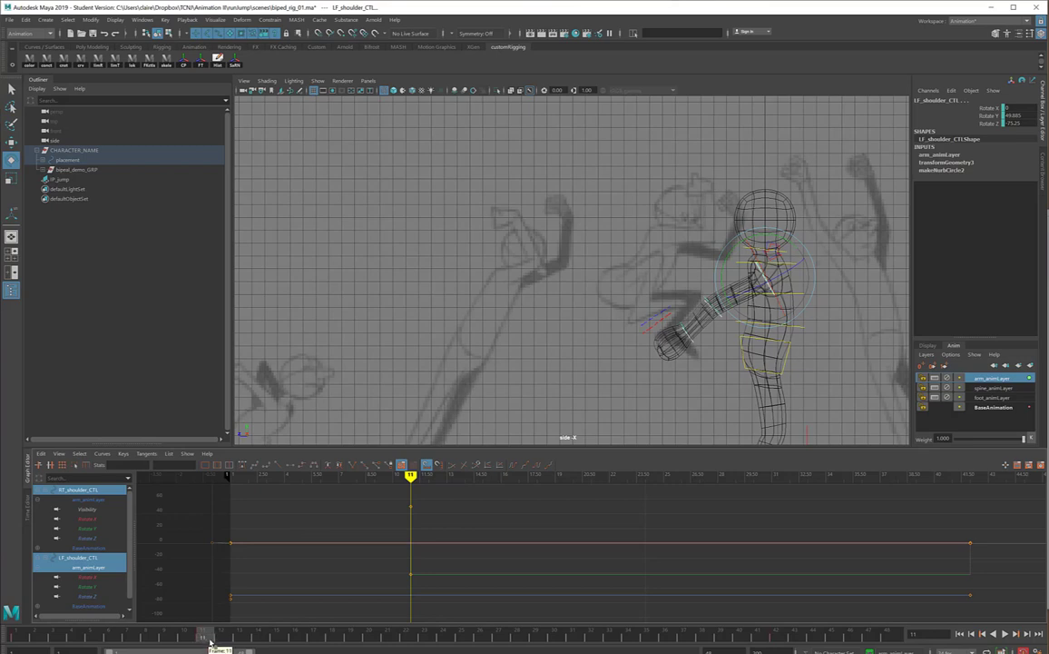
Step: At frame 18, swing the right arm down and forward in the side view by rotating its clavicle control in Rotate X
left_click_drag(208, 638, 332, 640)
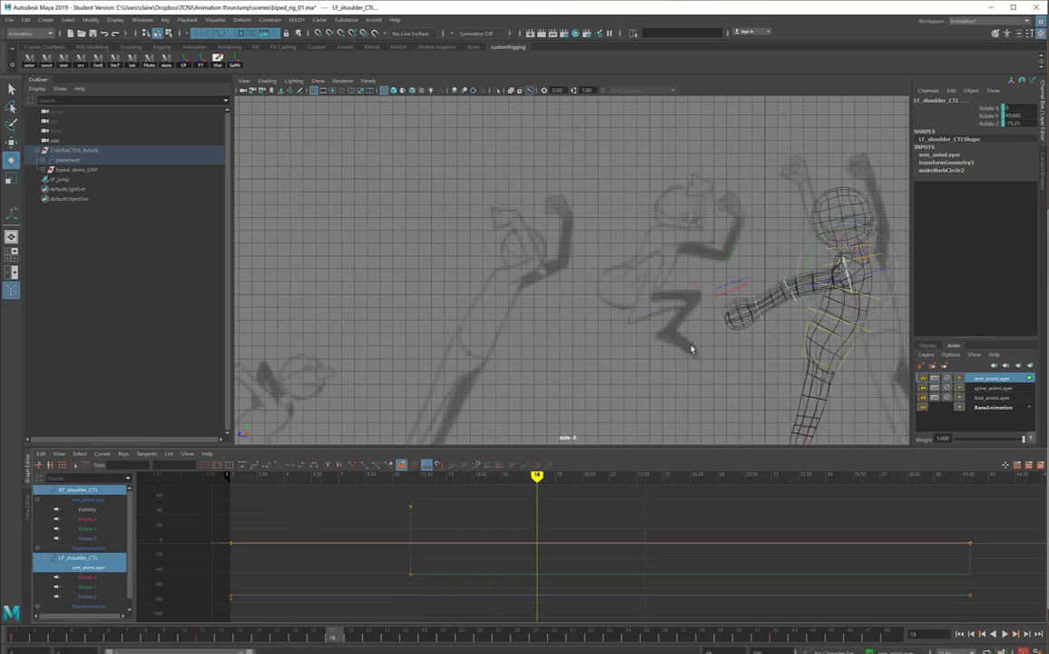
scroll(671, 348, "down", 1)
middle_click_drag(704, 254, 356, 259, "alt")
left_click(650, 278)
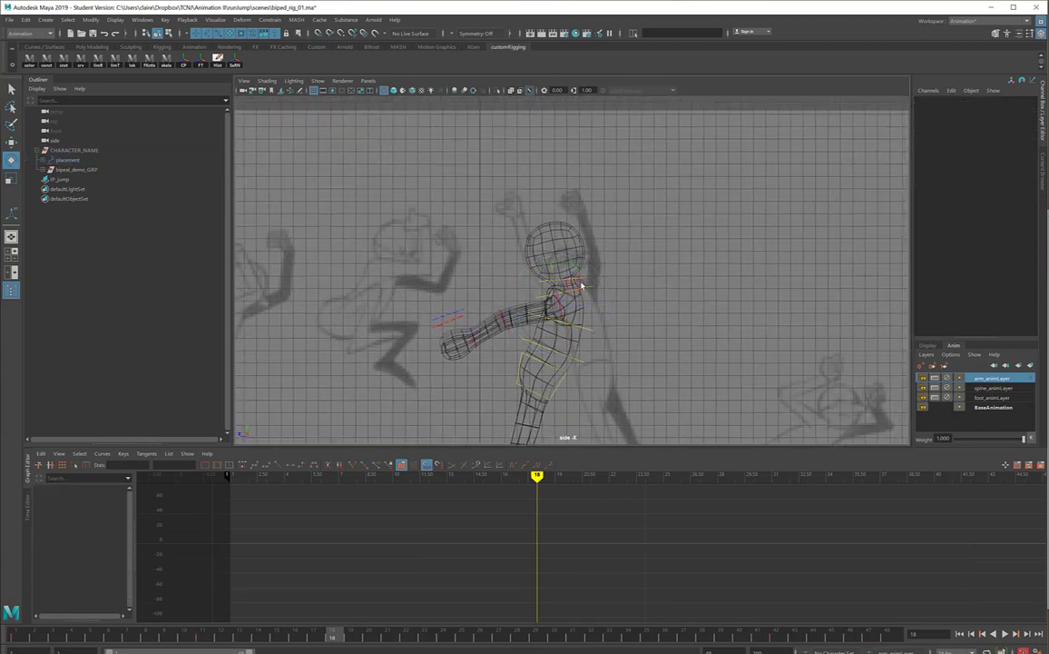
left_click(582, 285)
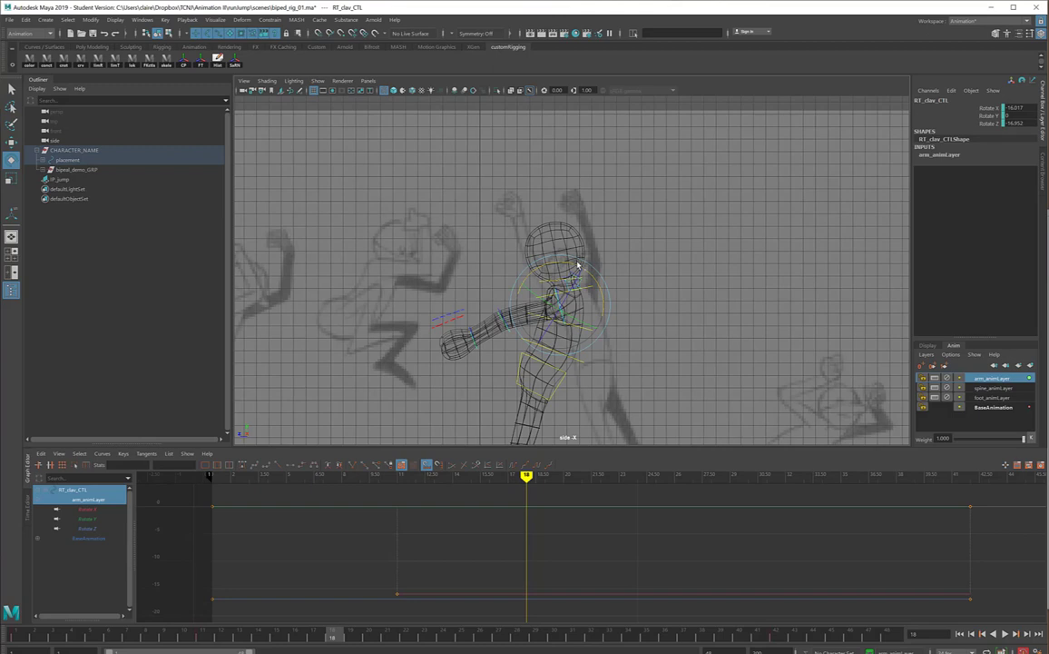
left_click_drag(577, 264, 445, 248)
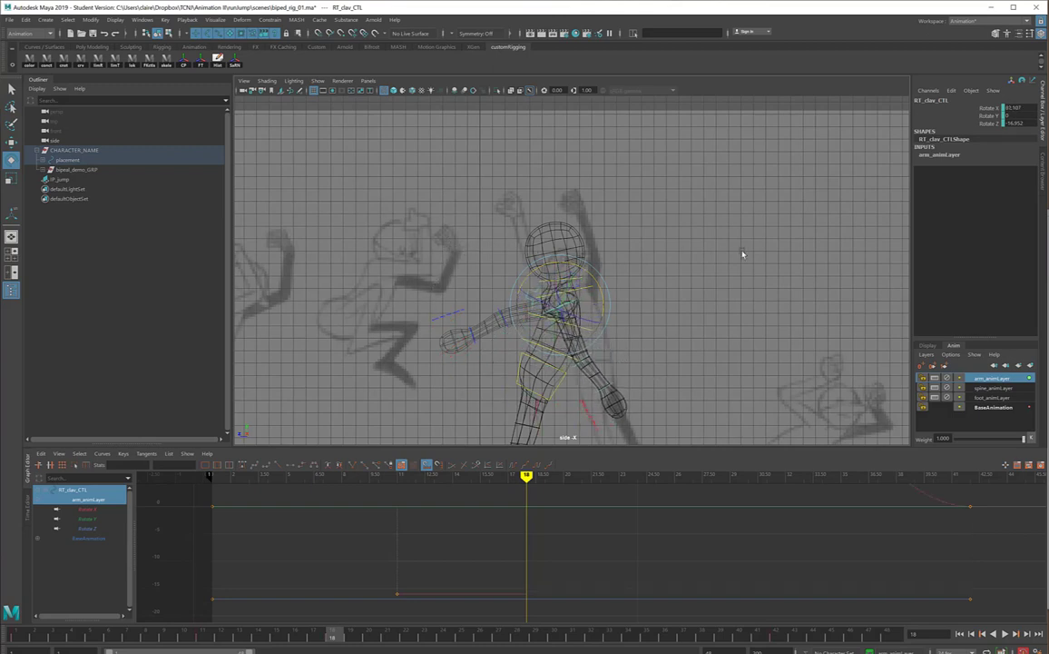
Step: Raise the right arm in front of the body at frame 18 by rotating its shoulder control in Rotate Y
left_click_drag(572, 265, 520, 250)
left_click(699, 277)
left_click(575, 302)
left_click(606, 248)
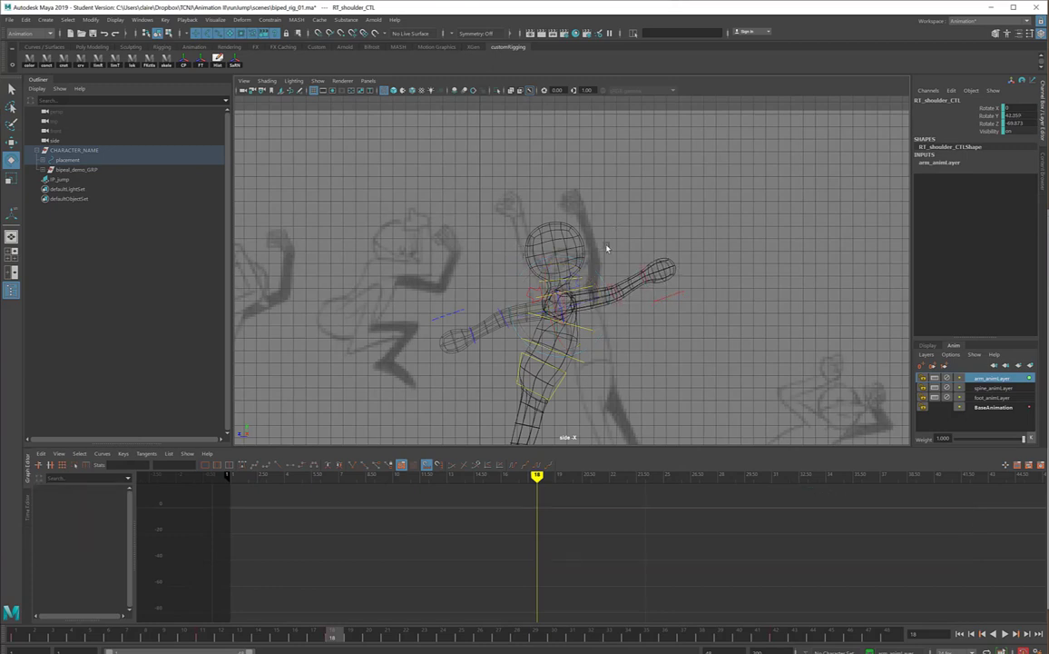
Step: At frame 18, swing the left arm down from behind the body by rotating its clavicle control in Rotate X
left_click(586, 286)
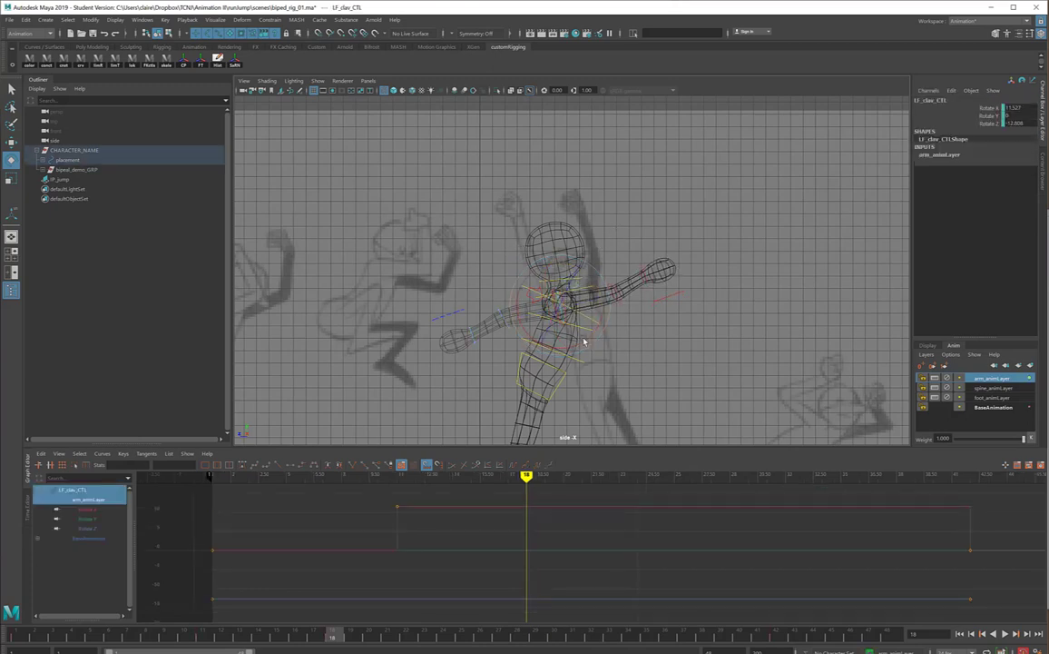
left_click_drag(615, 303, 655, 365)
left_click(656, 365)
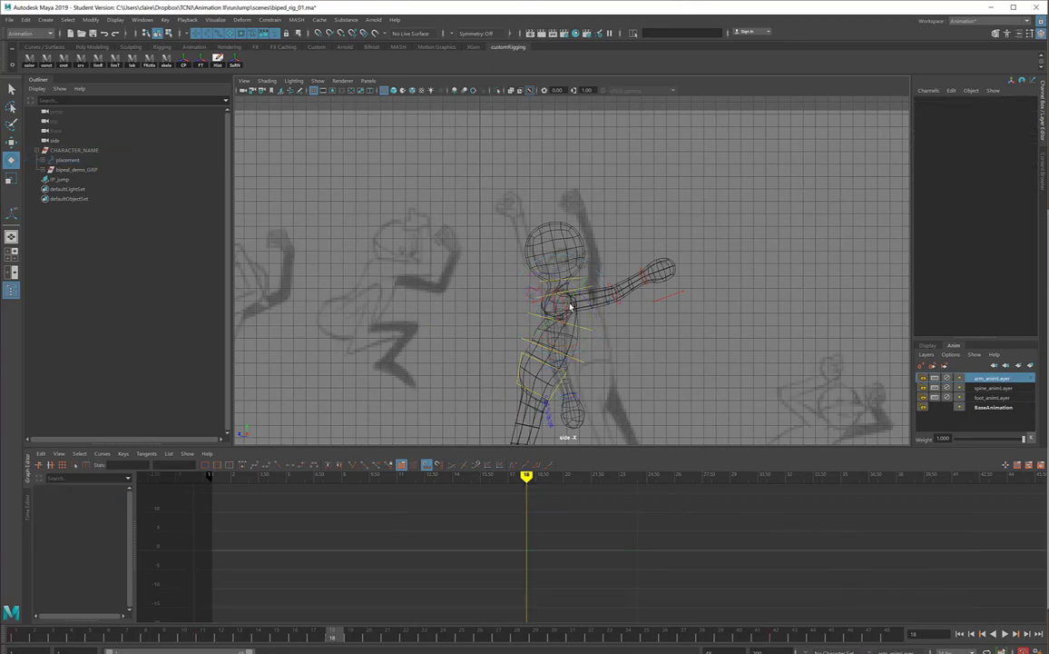
Step: Try to raise the left arm forward at frame 18 with its shoulder control at Rotate Y about -64, checking it in the four-view layout
left_click(570, 309)
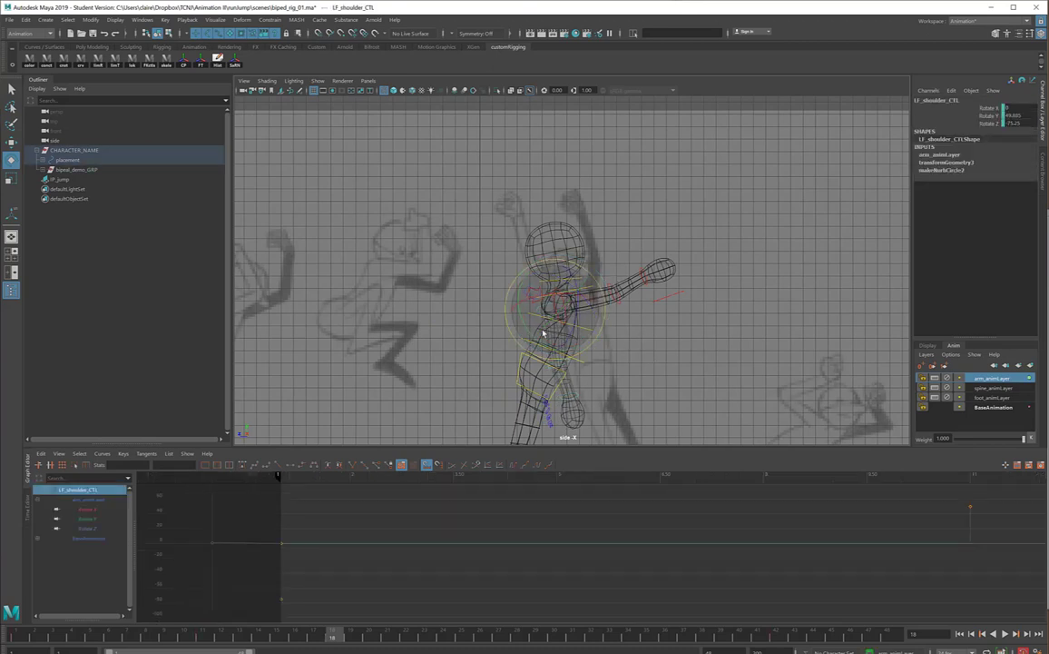
left_click_drag(525, 324, 604, 358)
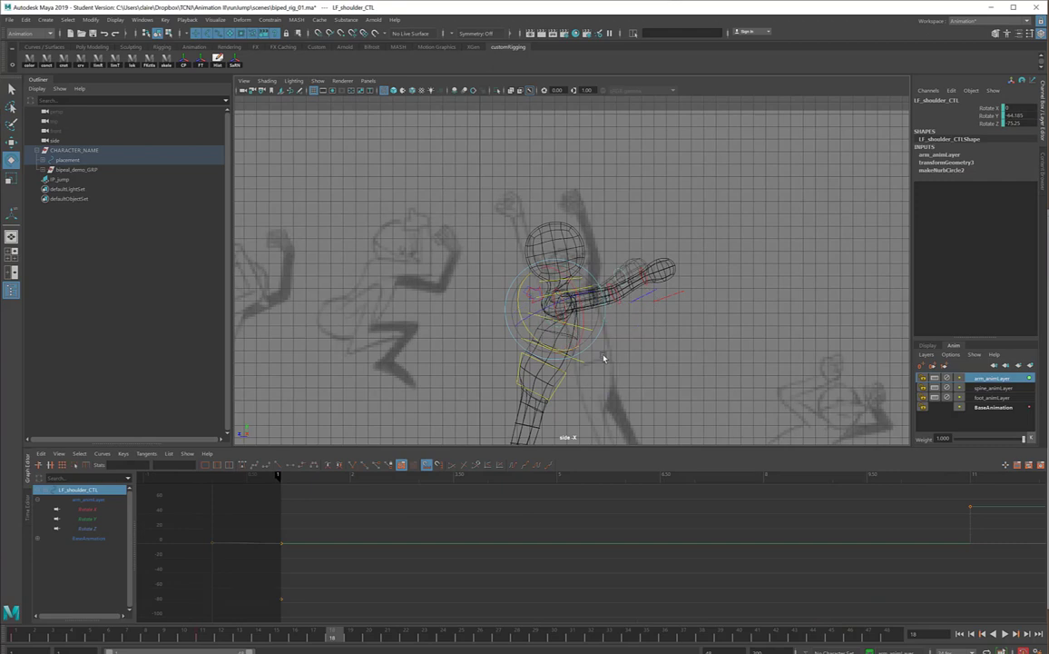
key("space")
left_click_drag(806, 171, 688, 178, "alt")
right_click_drag(729, 175, 855, 175, "alt")
mouse_move(815, 166)
left_mouse_down("alt")
mouse_move(783, 173)
mouse_move(817, 164)
mouse_move(813, 173)
left_mouse_up("alt")
key("ctrl+z")
left_click(812, 171)
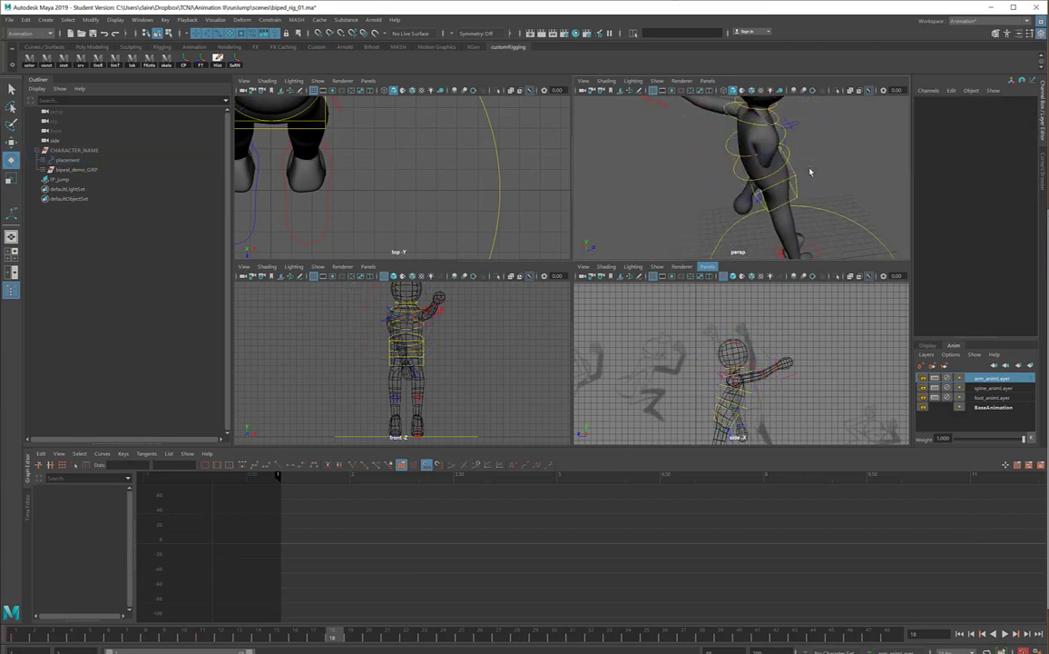
Step: Compare with the pose at frame 12, and at frame 18 raise the left arm forward with its shoulder at Rotate Y about -87
left_click(218, 640)
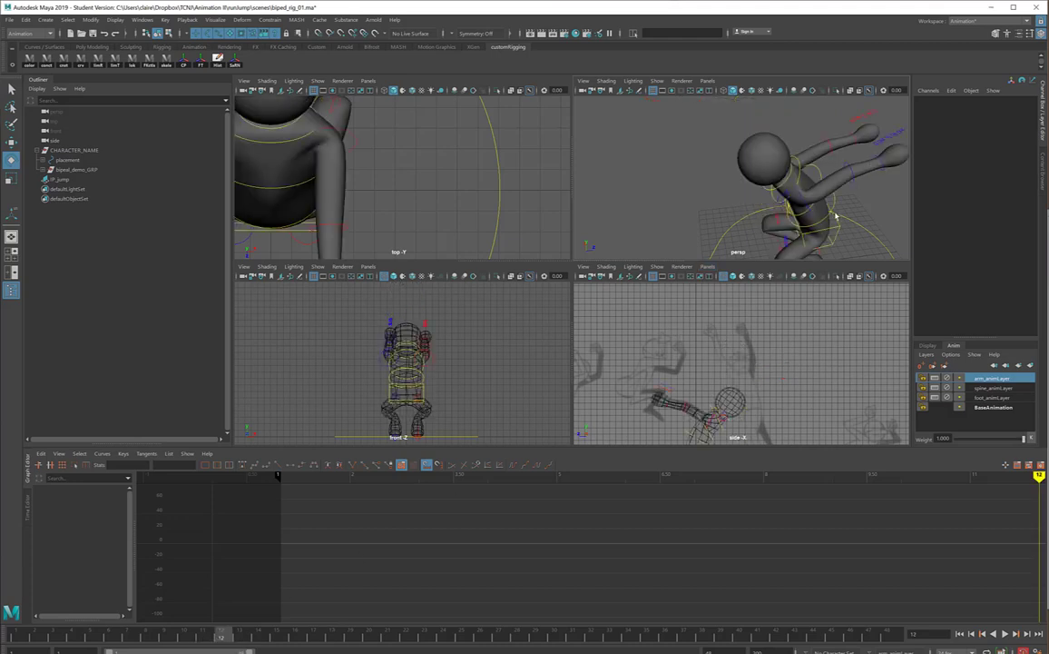
left_click_drag(836, 215, 804, 229, "alt")
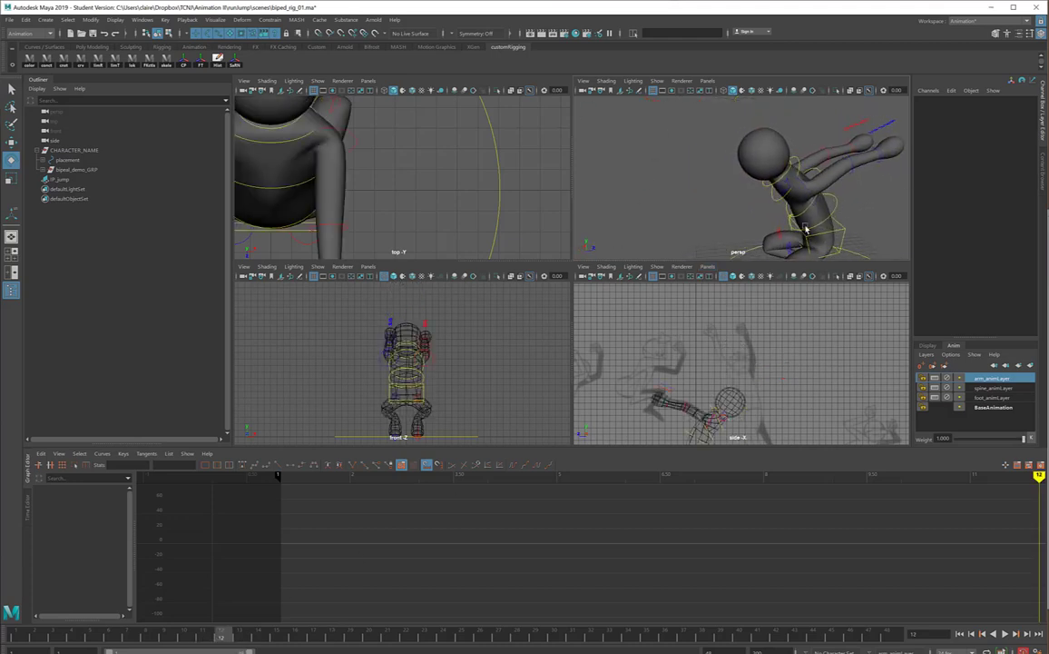
left_click(332, 636)
left_click_drag(756, 168, 759, 188, "alt")
left_click(744, 189)
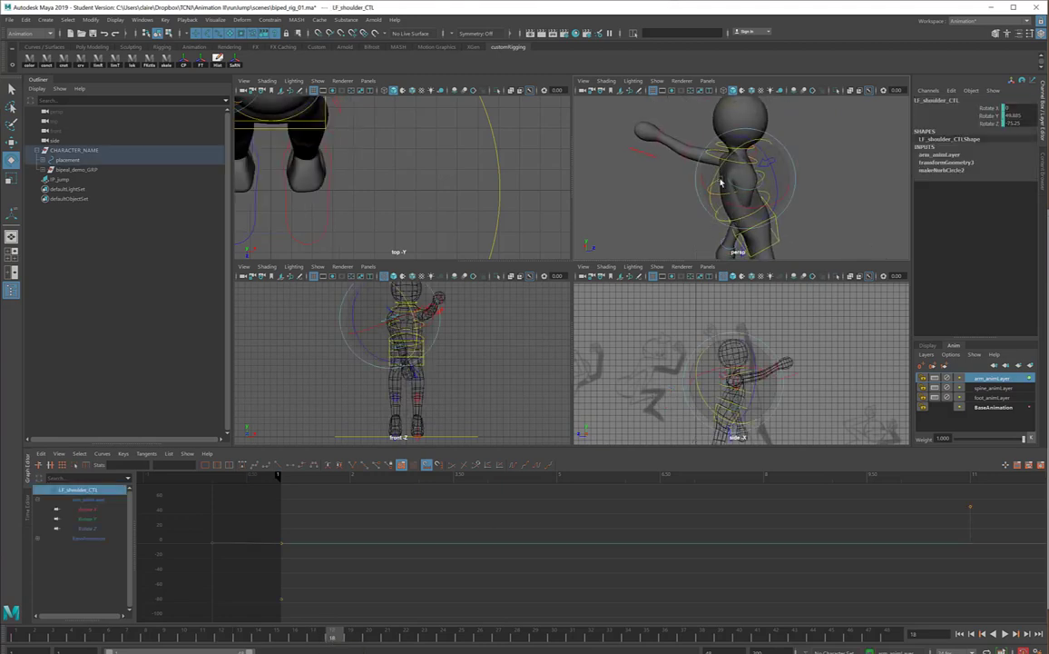
left_click_drag(713, 172, 767, 224)
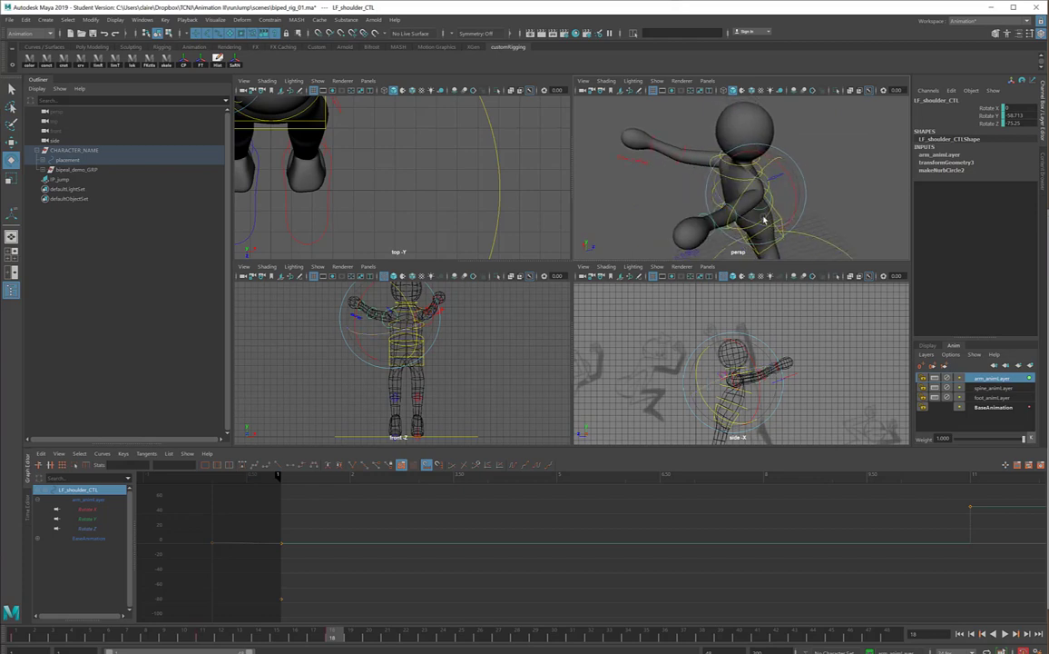
left_click(778, 178)
left_click_drag(778, 183, 751, 195)
left_click(743, 149)
left_click(734, 192)
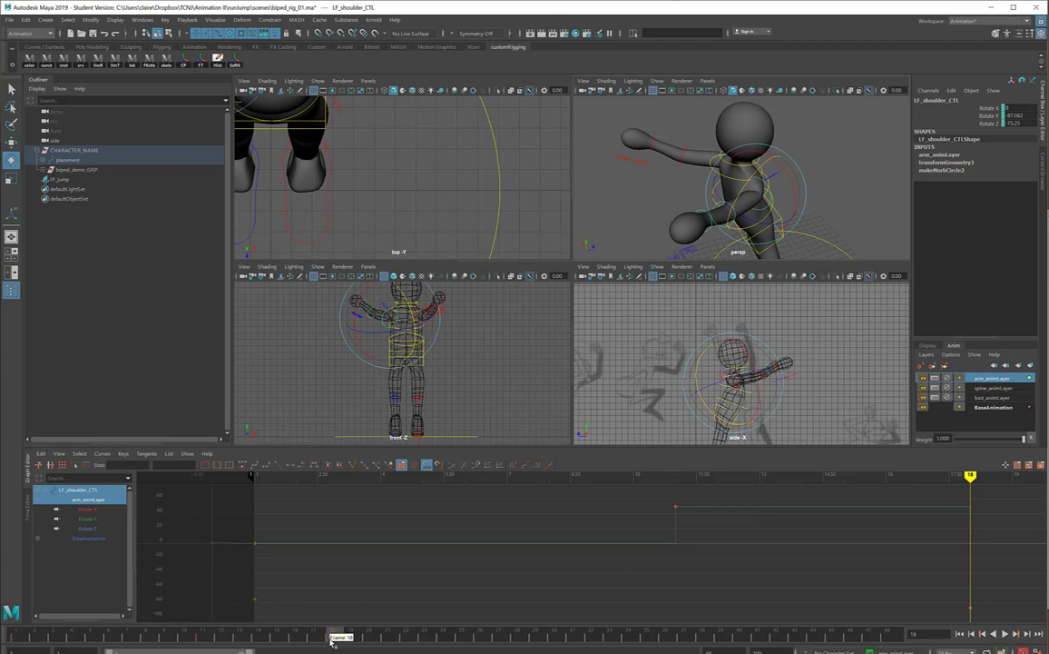
Step: At frame 24, raise the left arm in the side view by rotating its shoulder control to Rotate Y about -118
left_click_drag(340, 634, 457, 631)
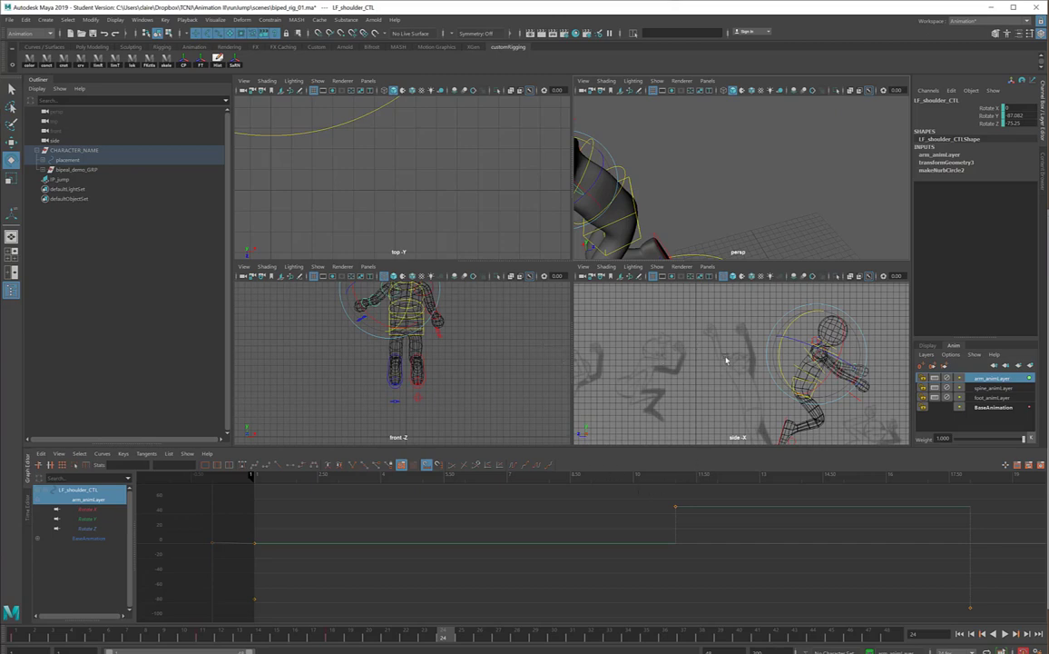
middle_click_drag(692, 379, 622, 406, "alt")
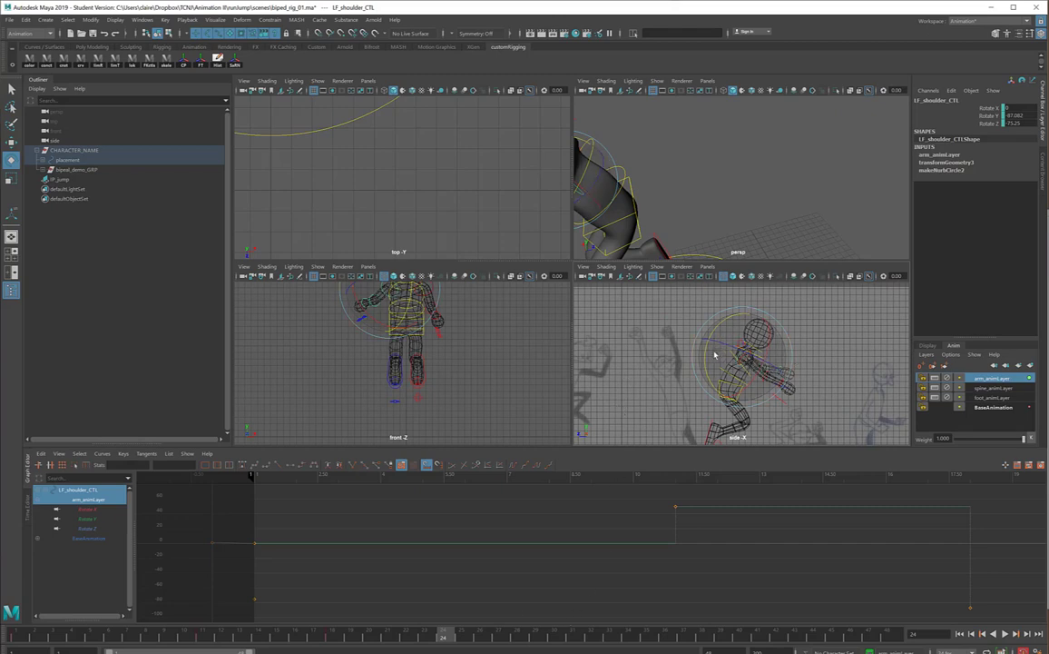
left_click_drag(706, 355, 708, 377)
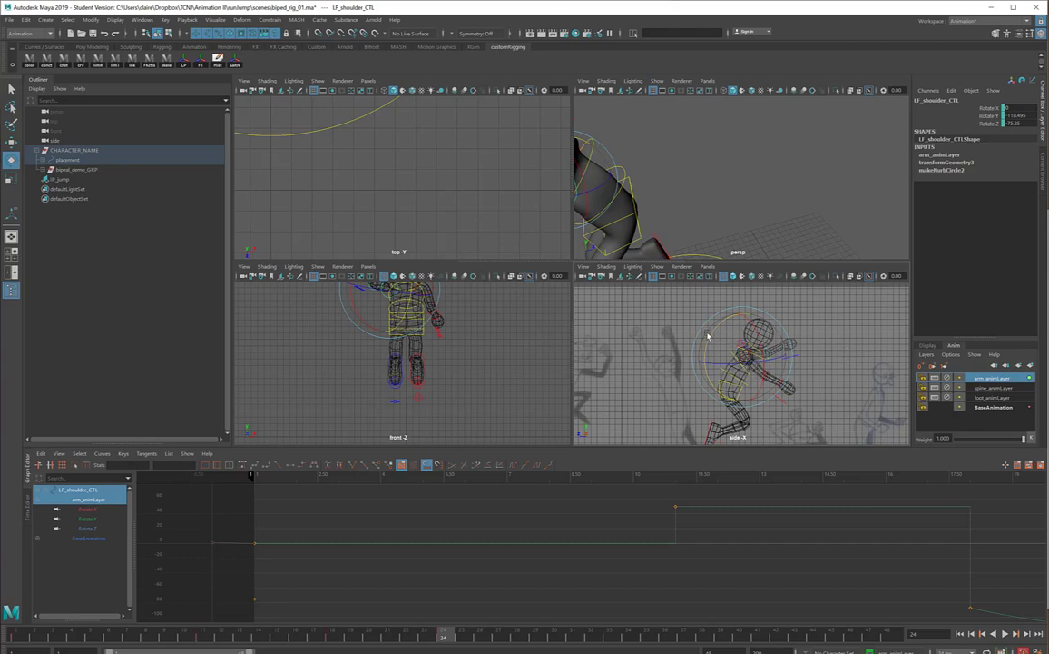
Step: Raise the right arm overhead at frame 24 by rotating its shoulder control in Rotate Y in the side view
left_click(754, 372)
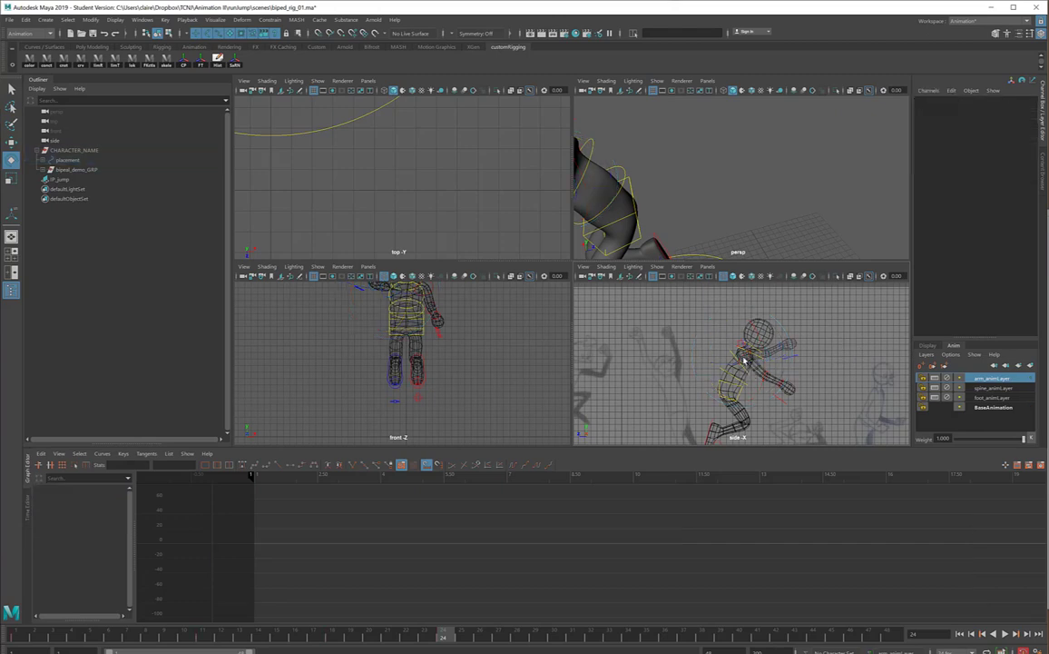
left_click(743, 359)
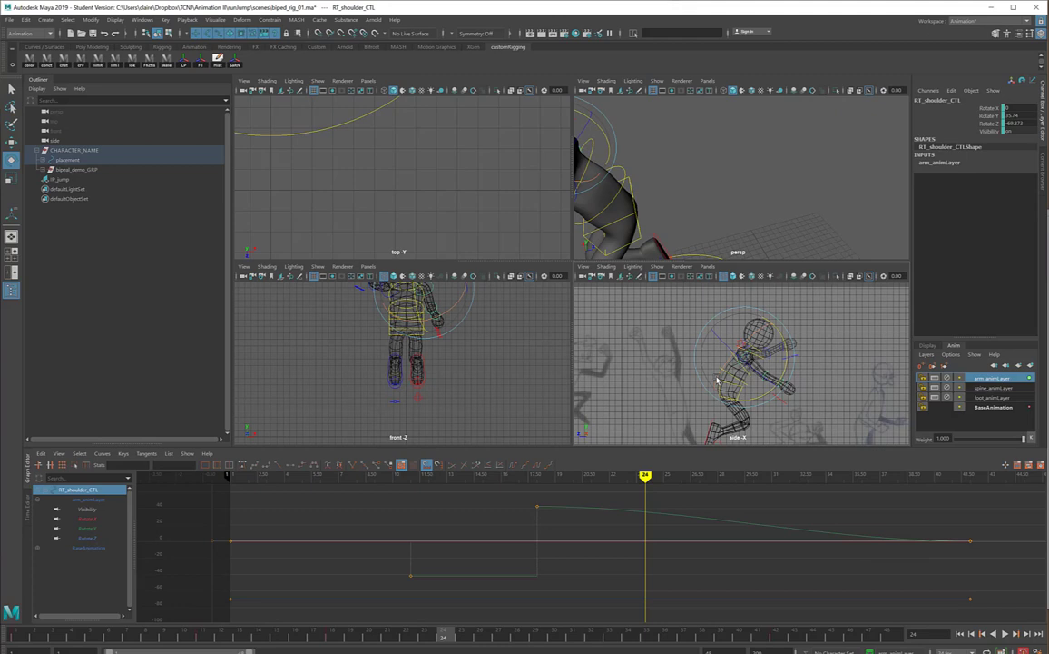
mouse_move(714, 382)
left_mouse_down()
mouse_move(743, 395)
mouse_move(790, 353)
mouse_move(703, 378)
mouse_move(743, 404)
mouse_move(777, 371)
mouse_move(795, 385)
left_mouse_up()
Step: At frame 24, raise the left arm to match the right with its shoulder at Rotate Y about -142, using stepped tangents
right_click_drag(799, 385, 910, 387, "alt")
left_click(788, 391)
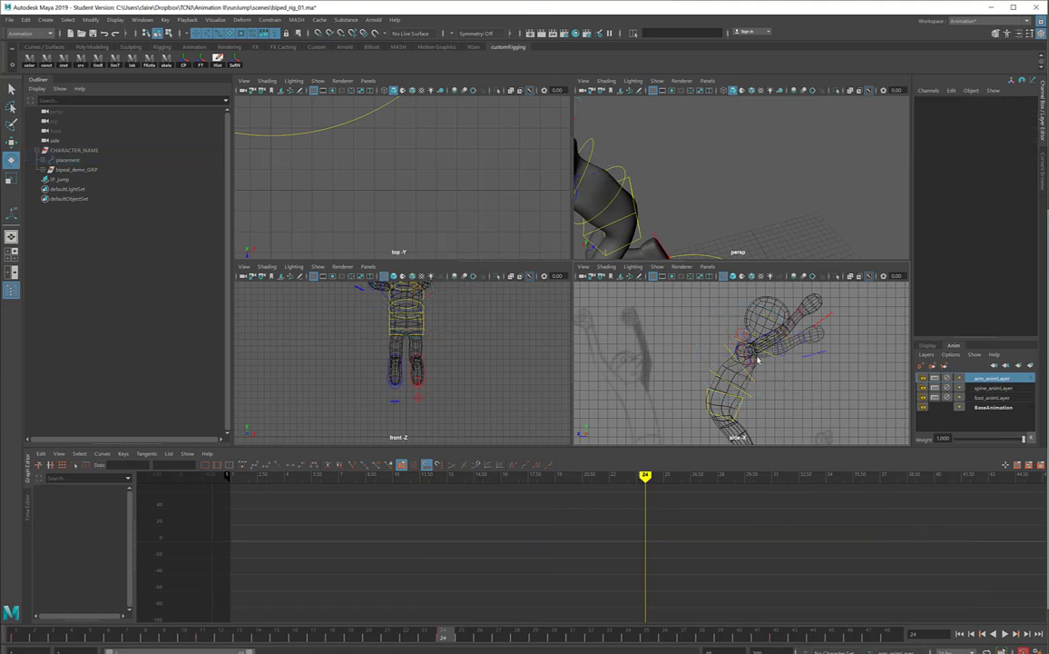
left_click(750, 356)
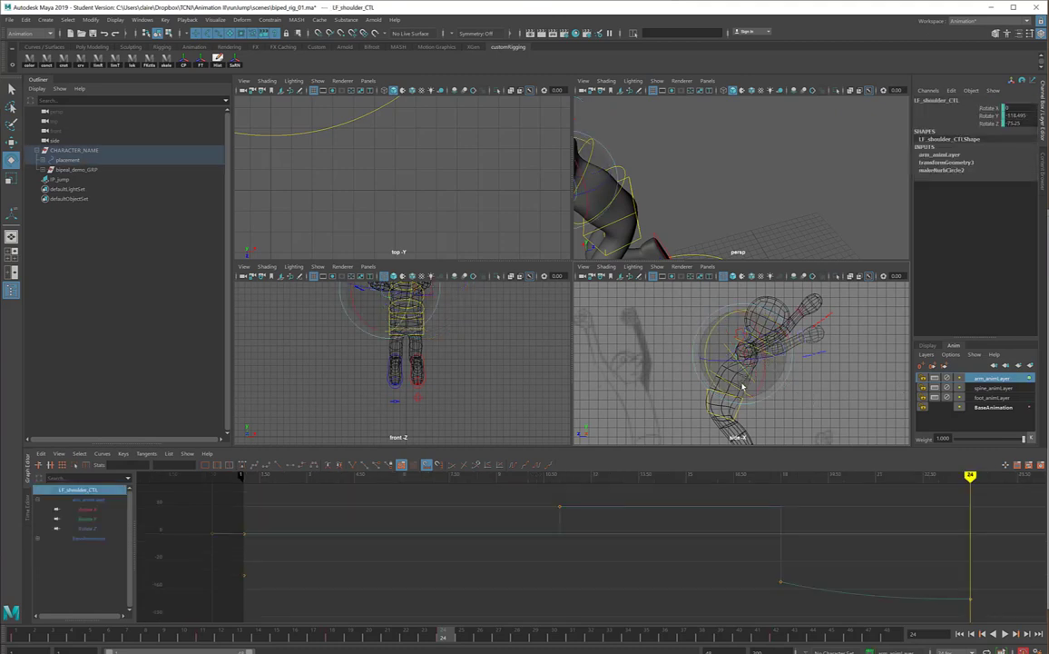
left_click_drag(713, 381, 731, 394)
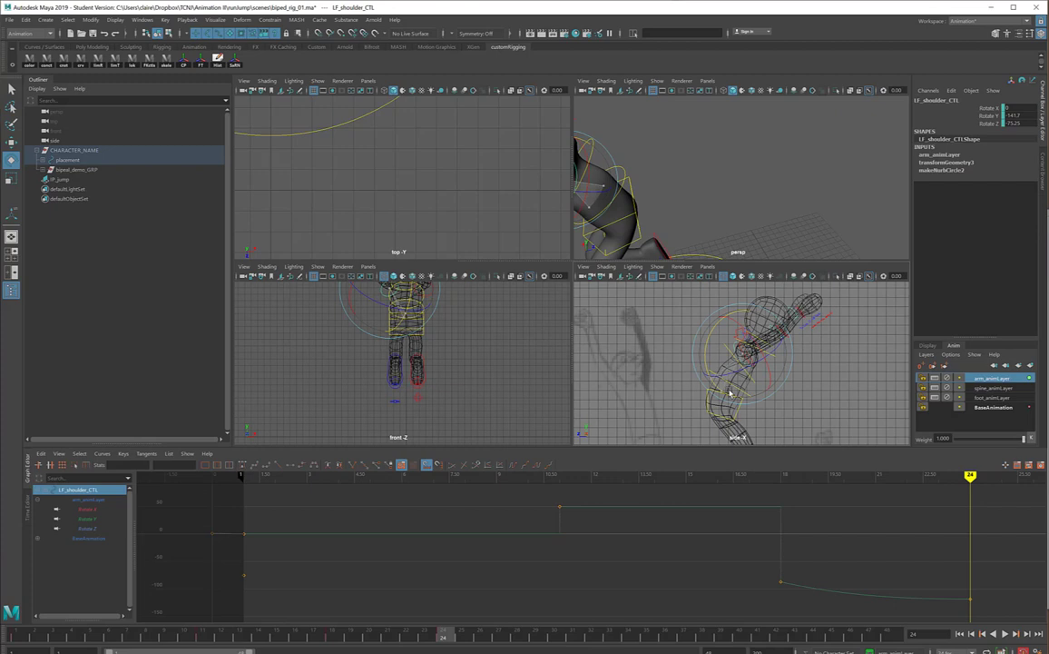
left_click(306, 466)
Step: Convert the right shoulder control's animation curves to stepped tangents
left_click(835, 372)
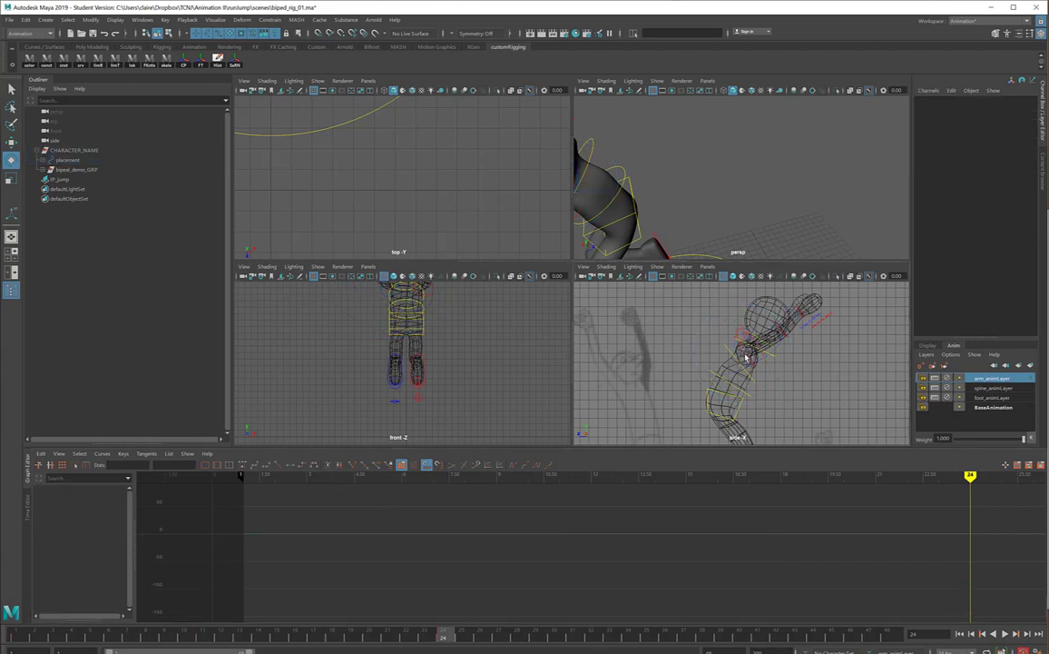
left_click(746, 358)
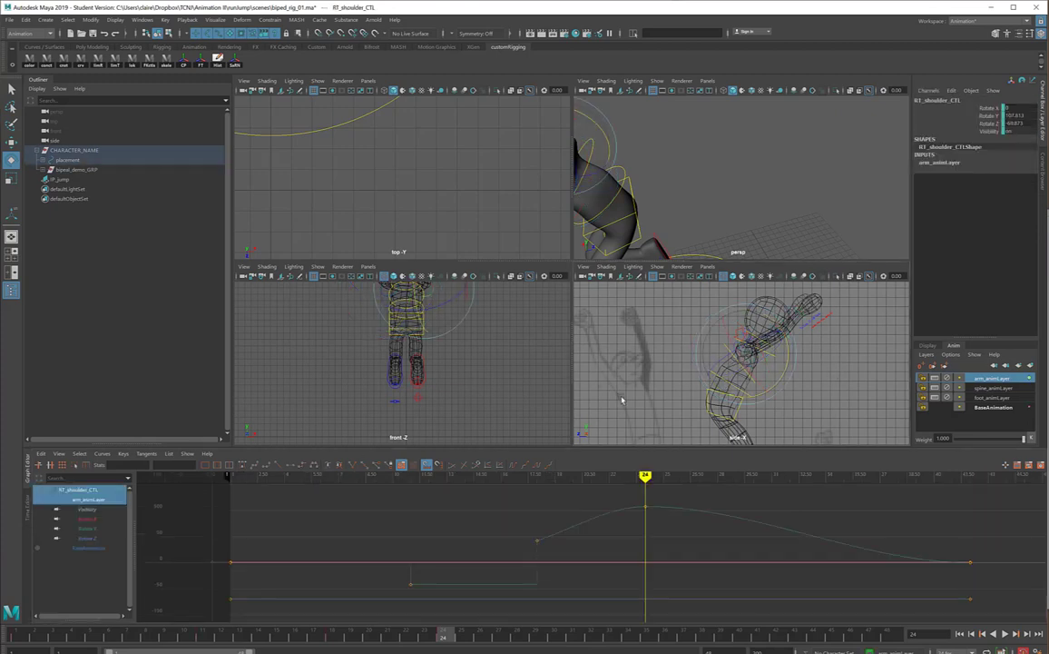
left_click(305, 466)
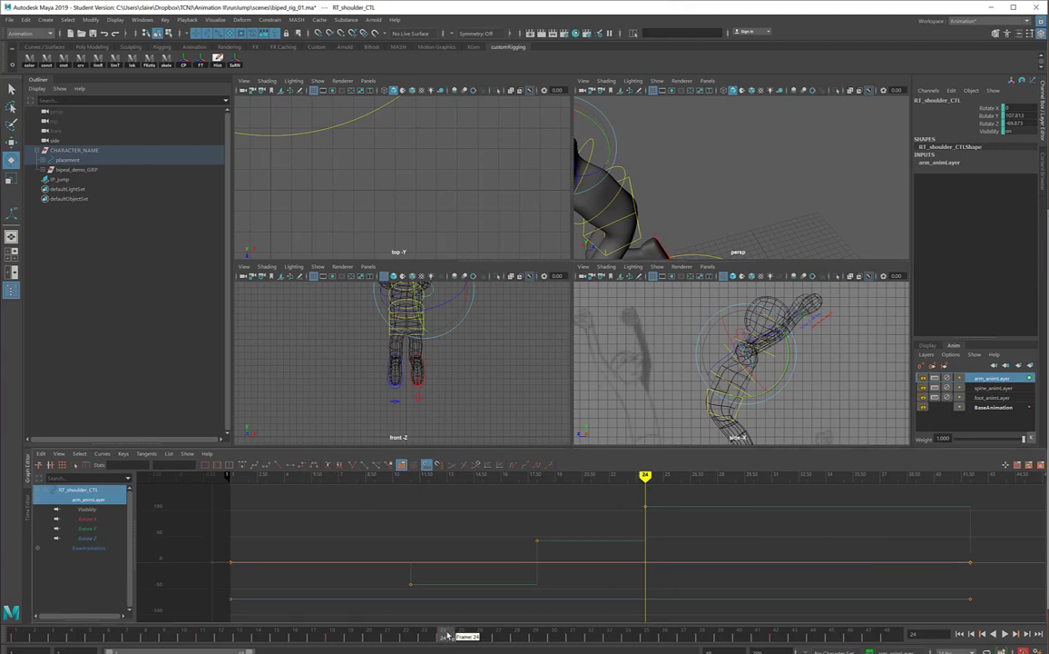
Step: At frame 30, swing the right arm forward in the side view by rotating its clavicle control to Rotate X about 64
key("alt+v")
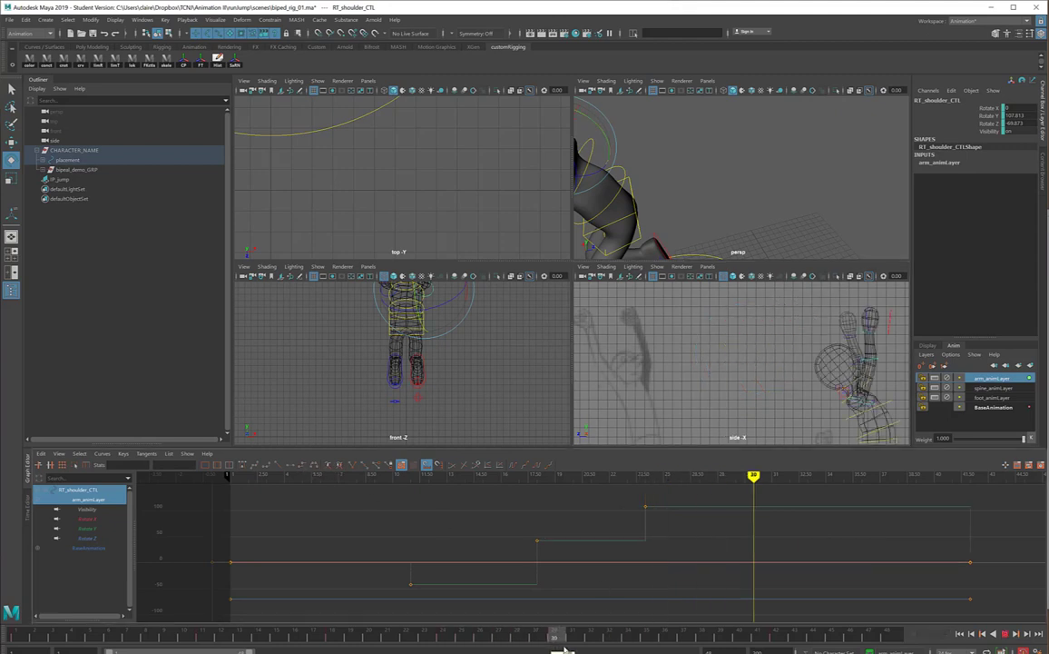
key("alt+v")
middle_click_drag(835, 354, 765, 345, "alt")
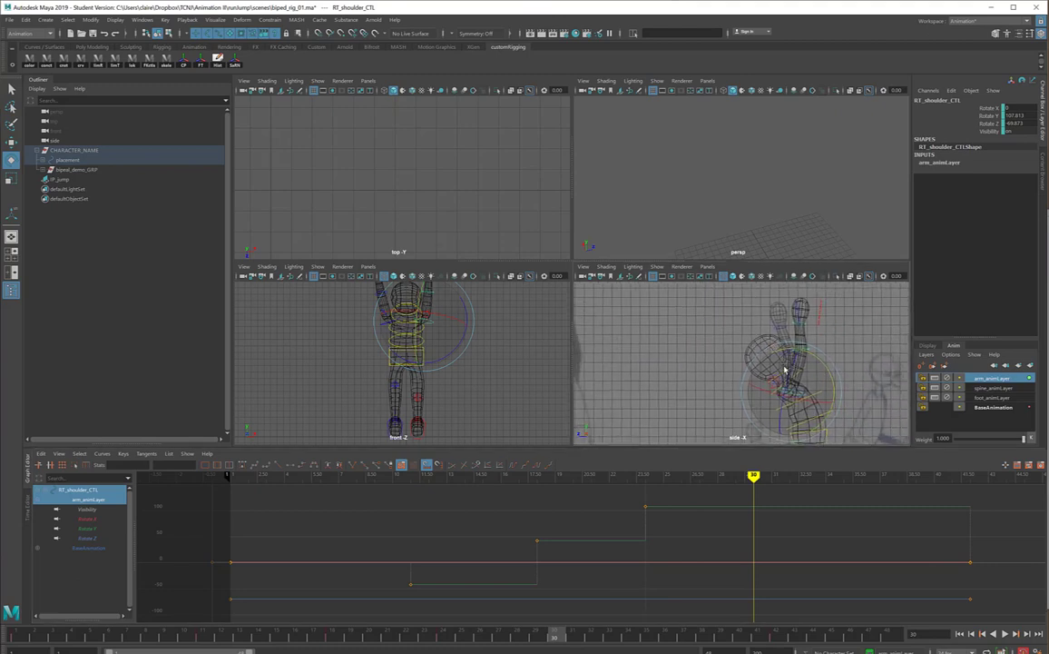
left_click(855, 335)
left_click(777, 381)
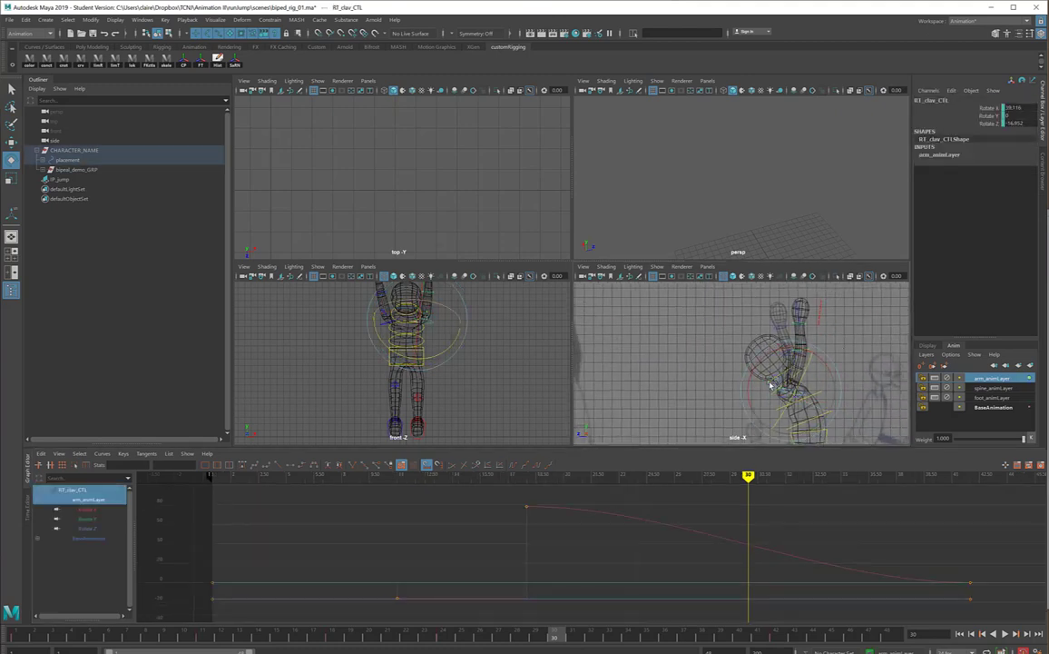
left_click_drag(748, 397, 879, 357)
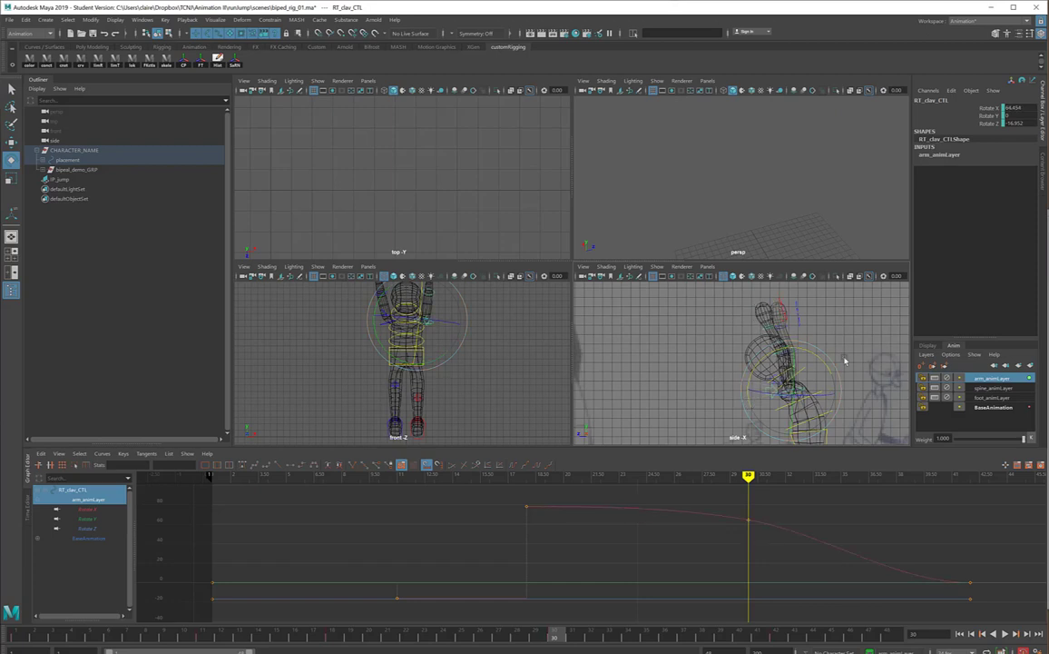
Step: Adjust the raised right arm at frame 30 by rotating its shoulder control to Rotate Y about 115
left_click(813, 384)
left_click(804, 389)
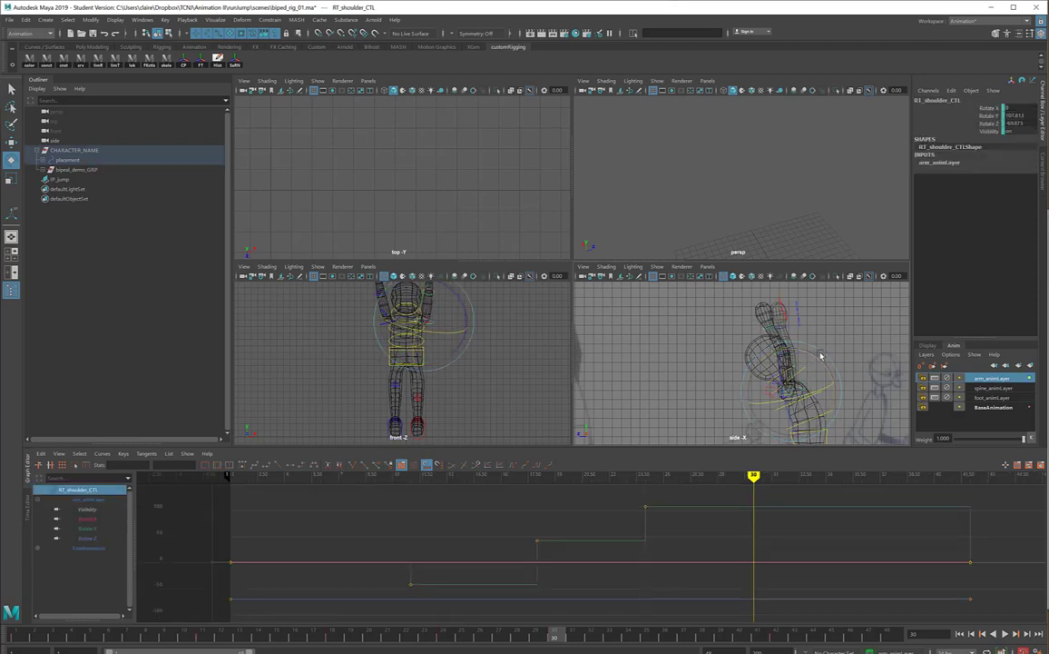
left_click_drag(812, 358, 816, 359)
Step: At frame 30, rotate the left clavicle control to Rotate X about -42 and make its curves stepped
middle_click_drag(839, 363, 772, 294, "alt")
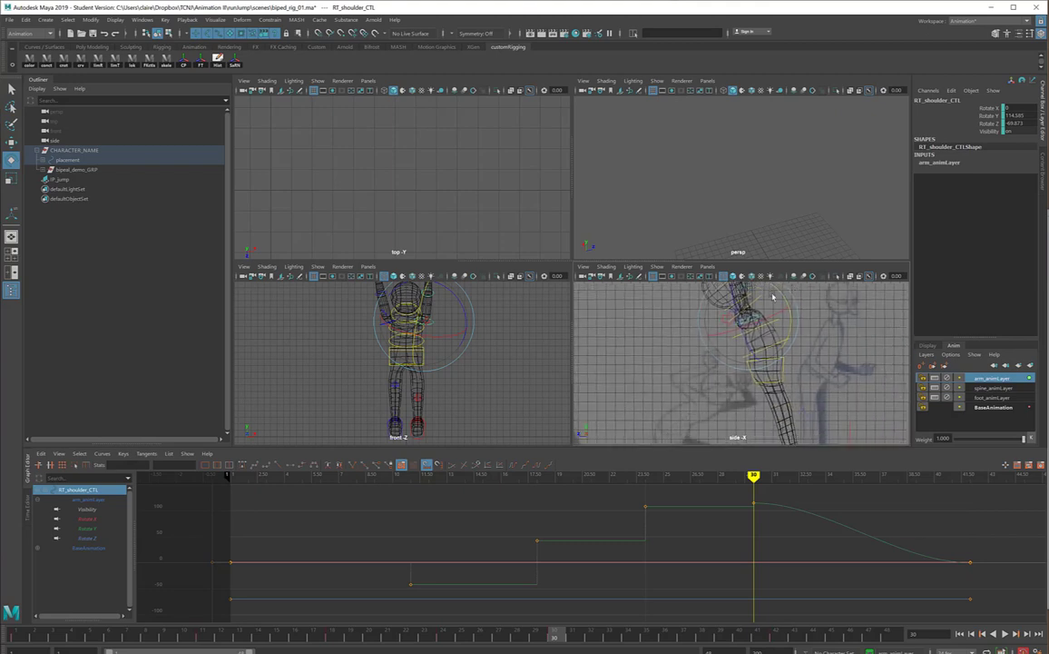
right_click_drag(813, 308, 962, 313, "alt")
scroll(858, 312, "down", 5)
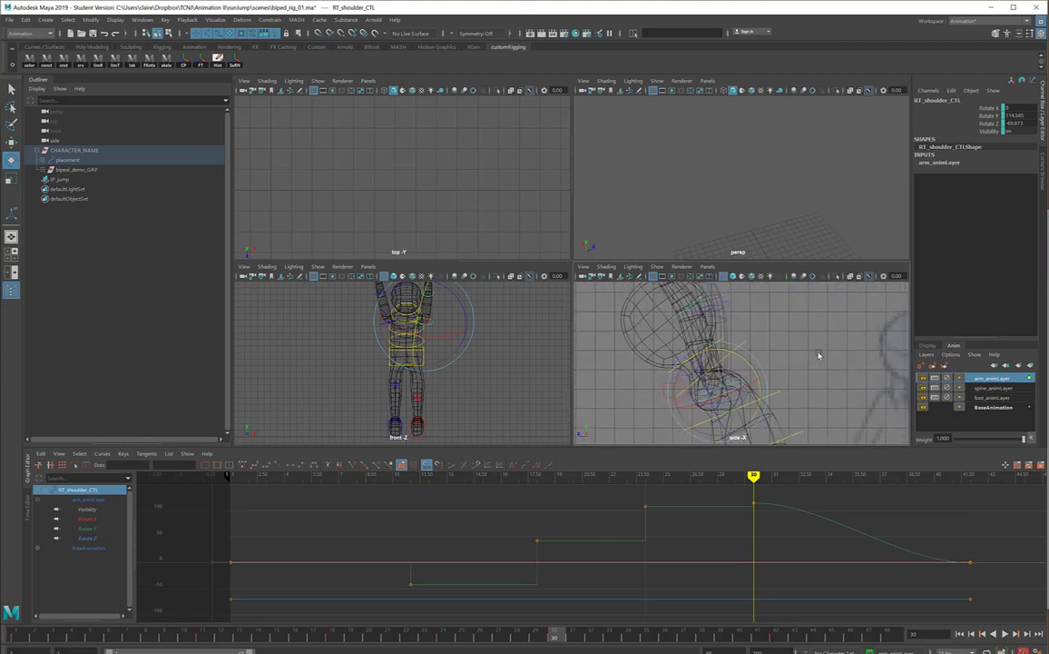
left_click(710, 373)
left_click(681, 374)
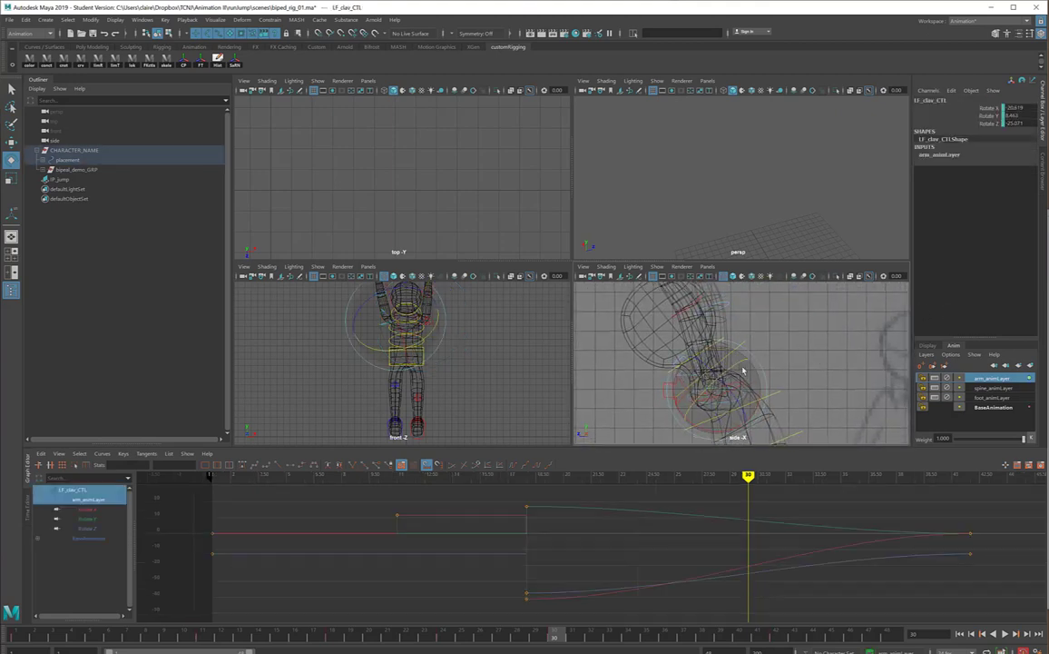
left_click_drag(763, 410, 765, 411)
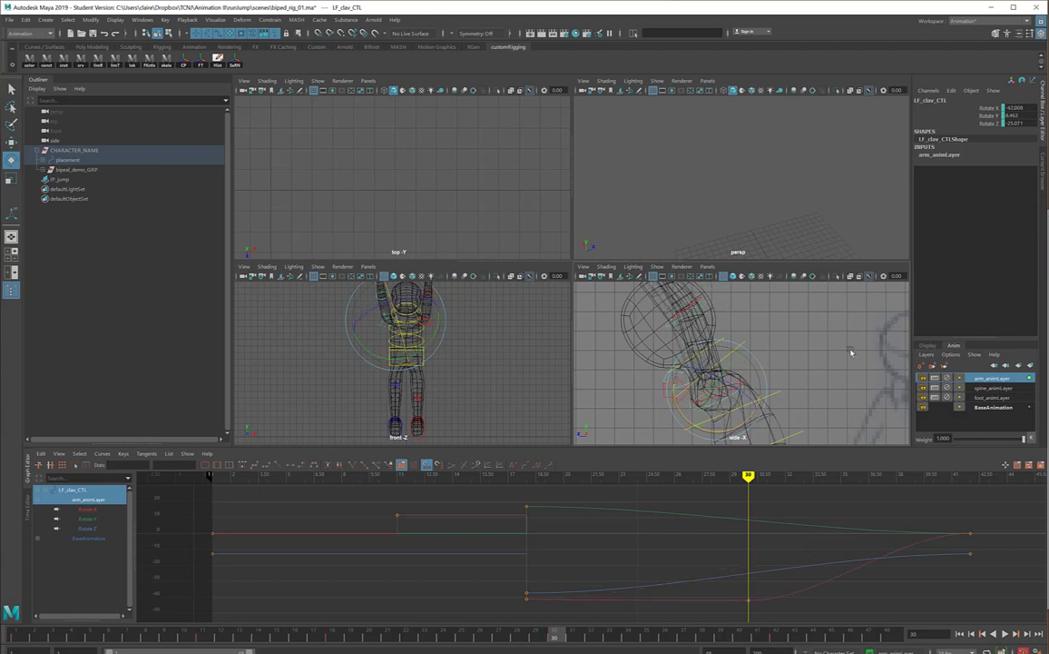
left_click(307, 467)
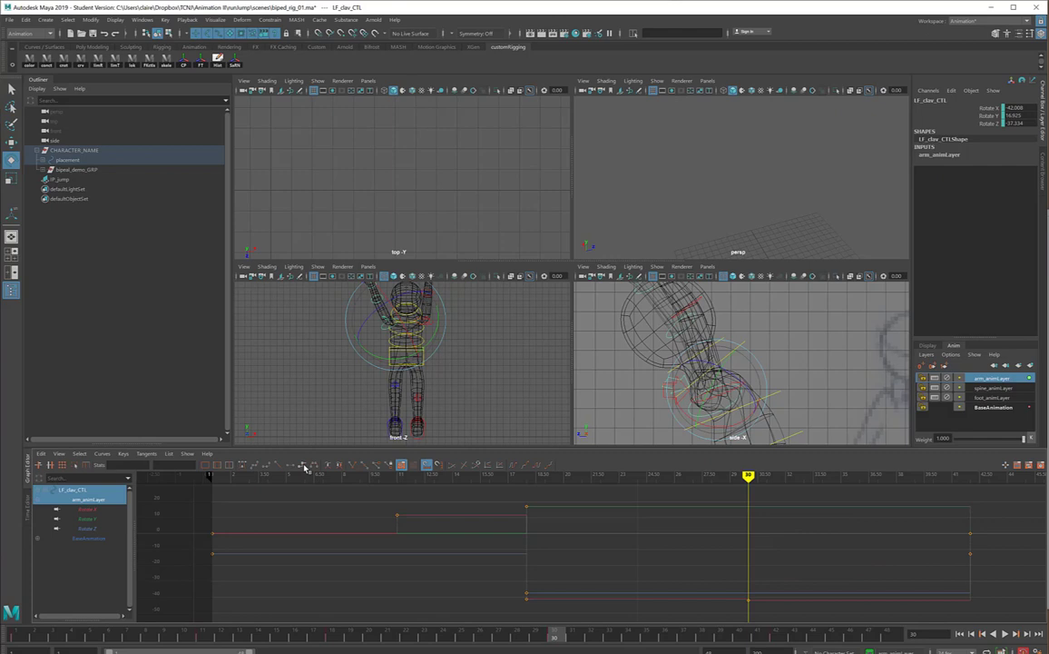
Step: Make the right clavicle control's curves stepped with the pose at frame 30 in place
left_click(803, 342)
left_click(673, 388)
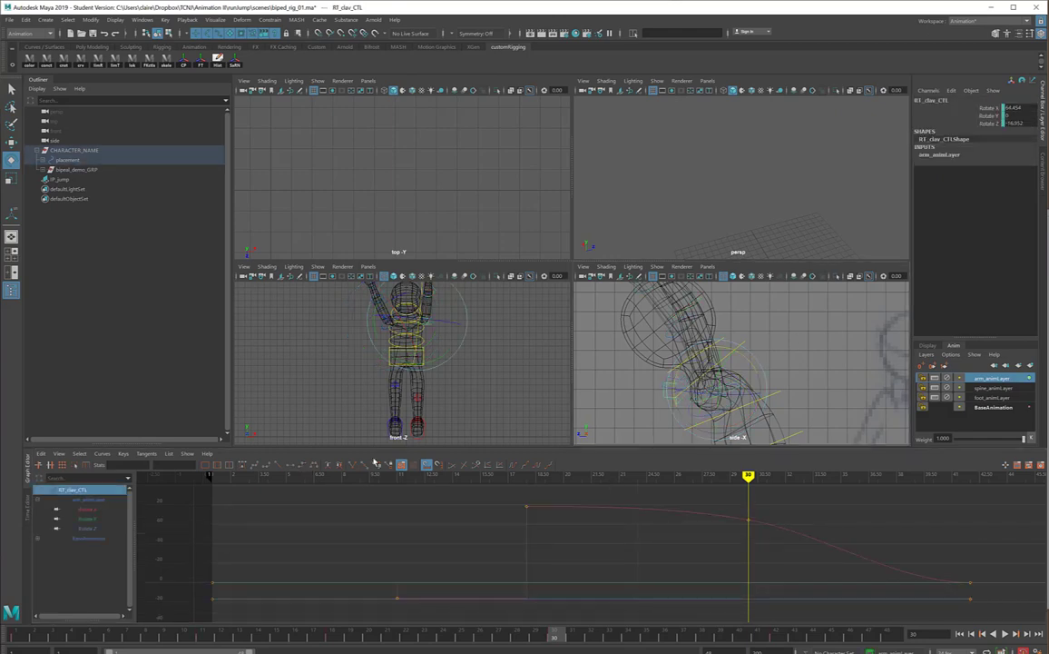
left_click(307, 468)
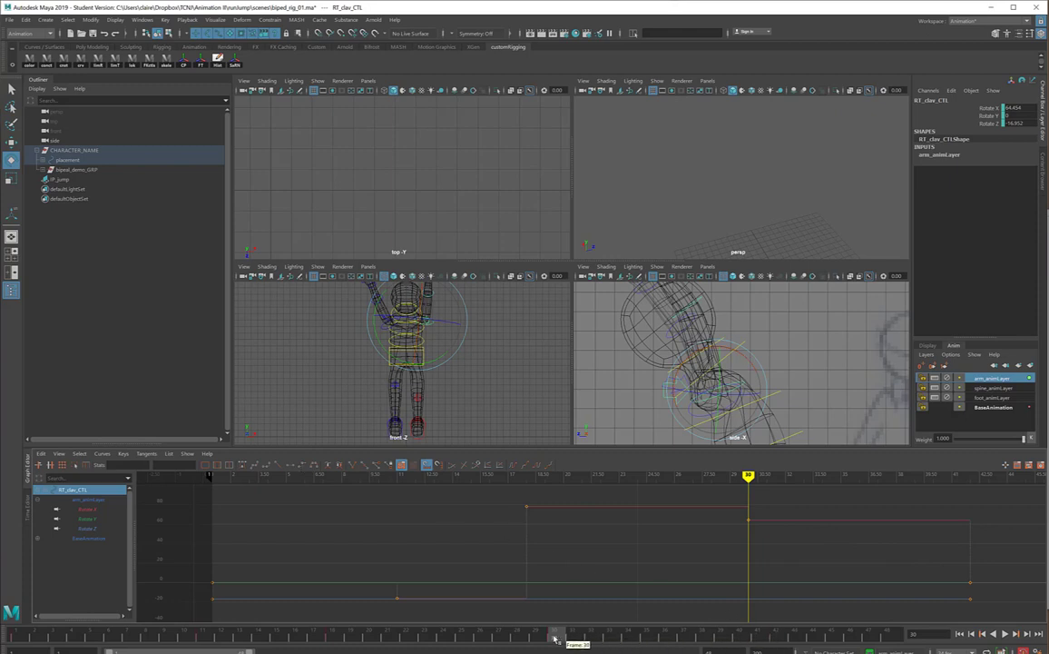
Step: At frame 36, rotate the right clavicle control in the side view to Rotate X about -2
mouse_move(556, 639)
left_mouse_down()
mouse_move(684, 638)
mouse_move(665, 617)
left_mouse_up()
right_click_drag(863, 357, 655, 354, "alt")
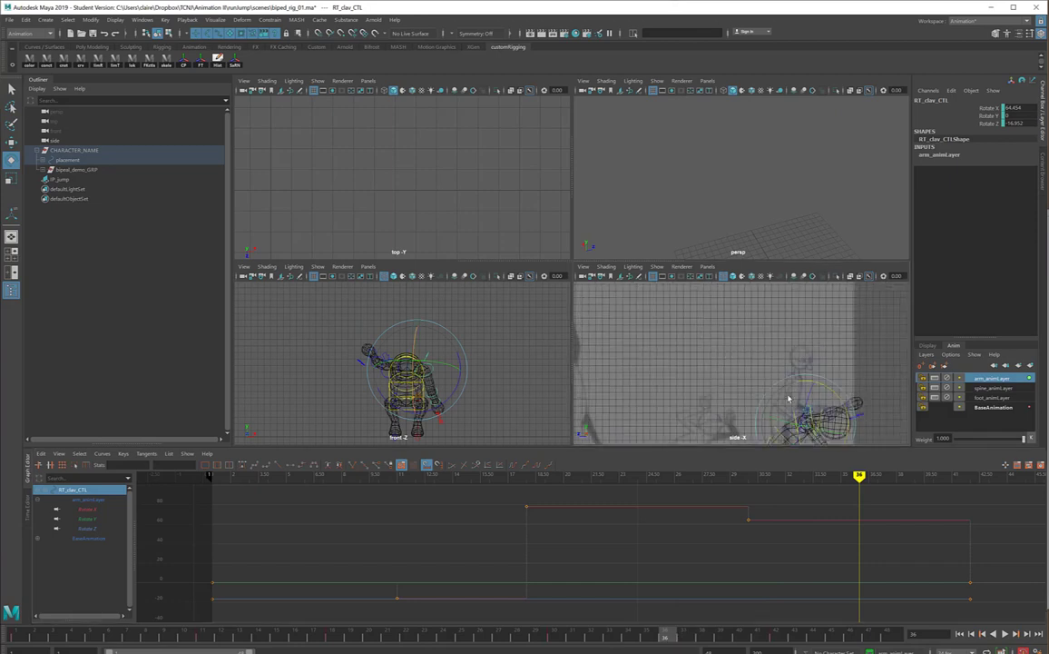
middle_click_drag(790, 396, 743, 333, "alt")
right_click_drag(741, 332, 878, 353, "alt")
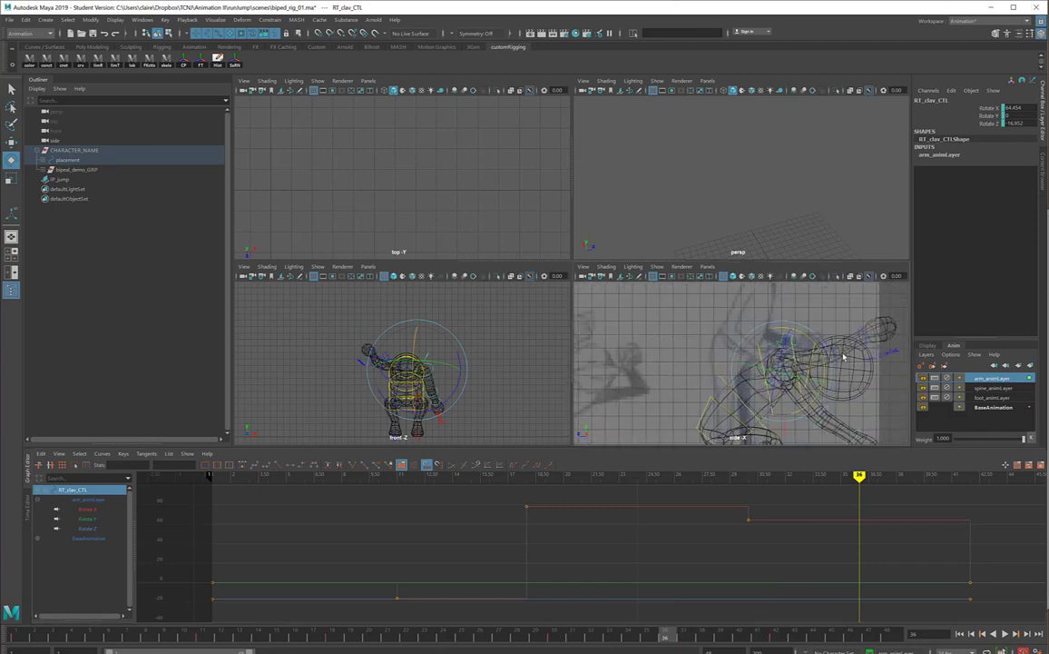
left_click_drag(822, 357, 814, 400)
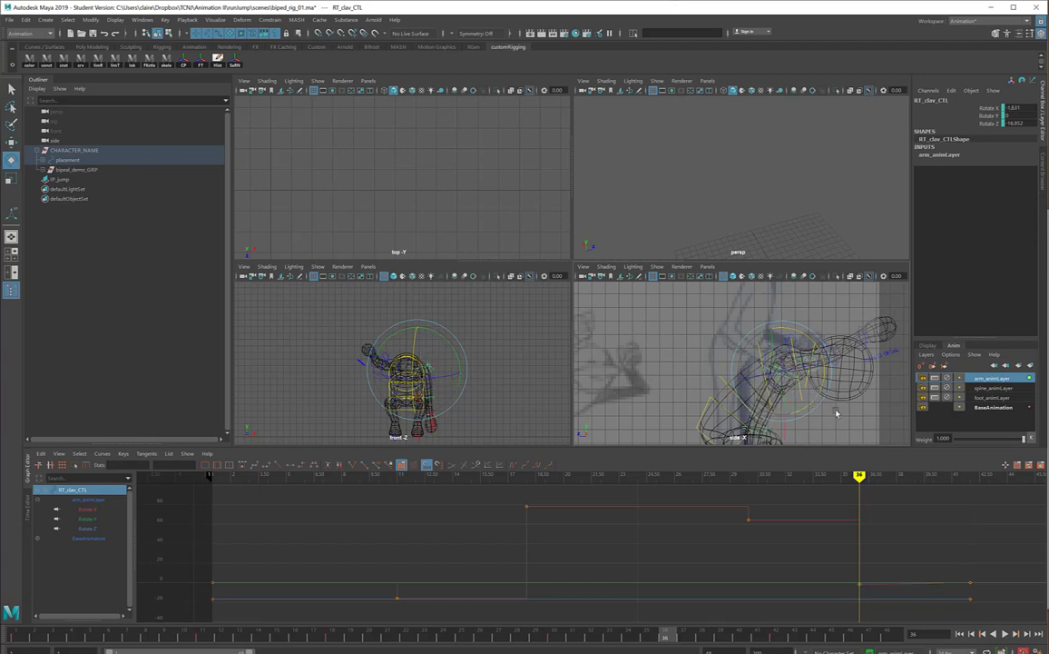
Step: Swing the right arm straight back at frame 36 with its shoulder at Rotate Y about -17, and make the curves stepped
left_click(796, 376)
left_click(789, 374)
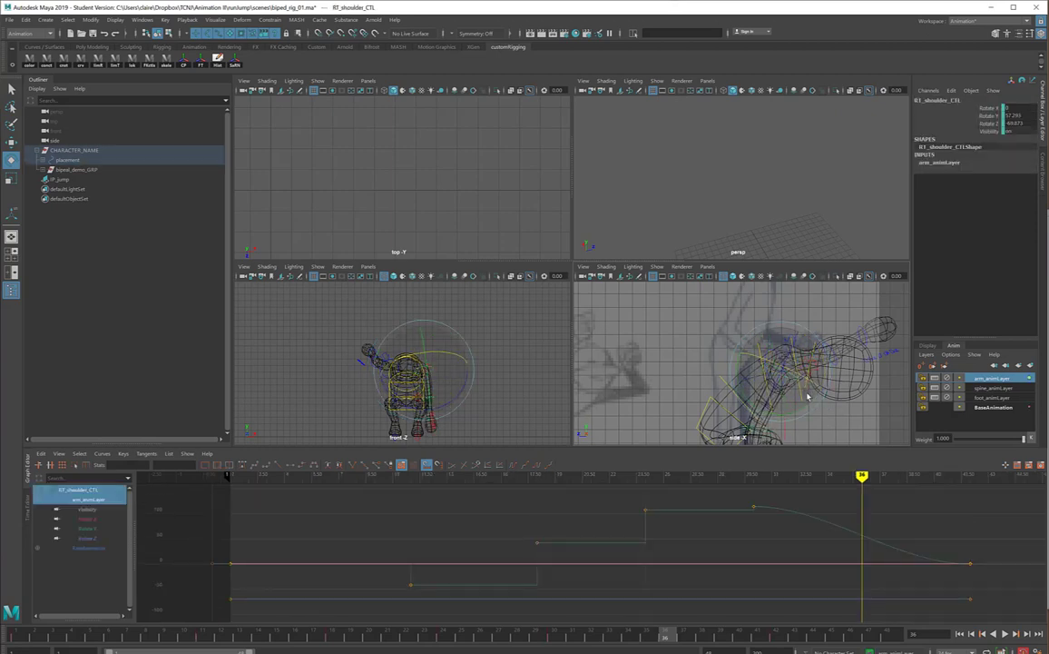
left_click_drag(810, 399, 756, 407)
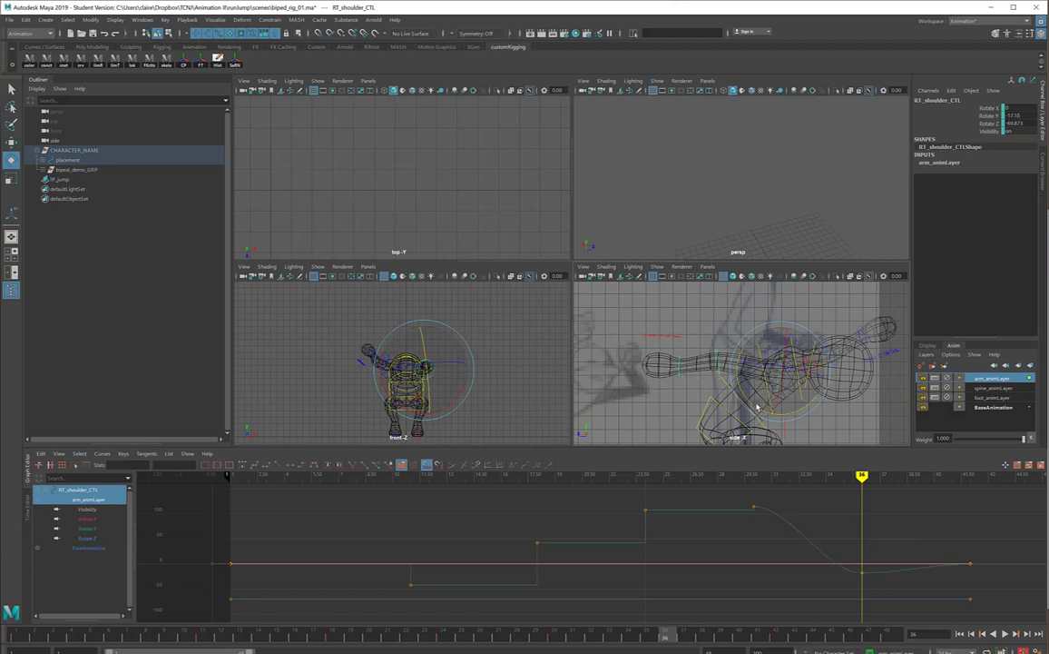
left_click(304, 466)
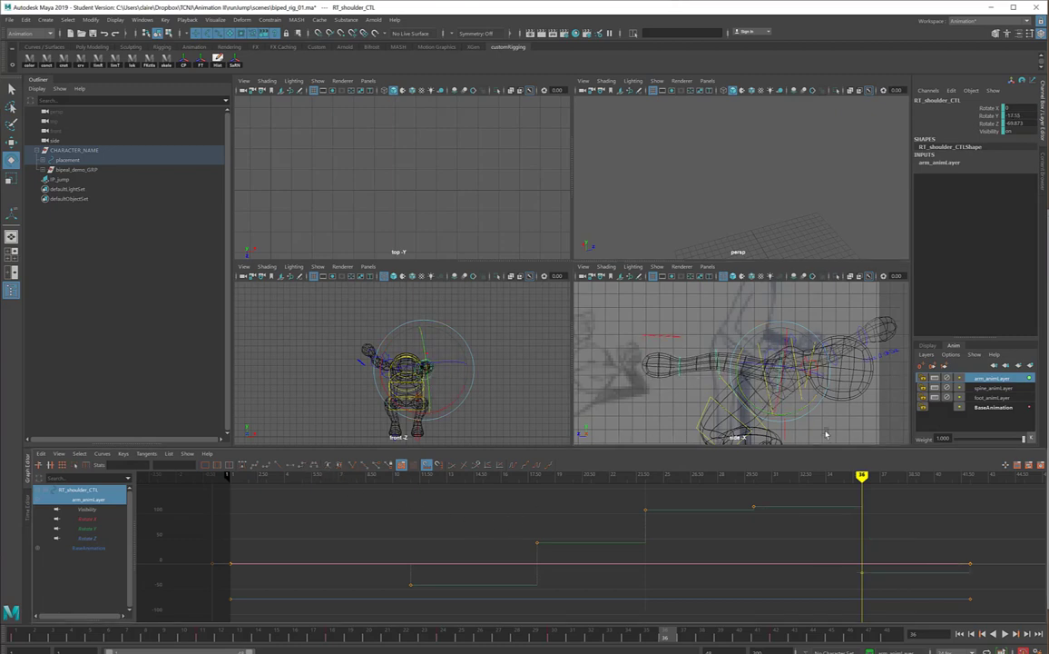
Step: At frame 36, lower the left arm in the side view by rotating its clavicle control to Rotate X about 25
left_click(818, 382)
left_click(817, 370)
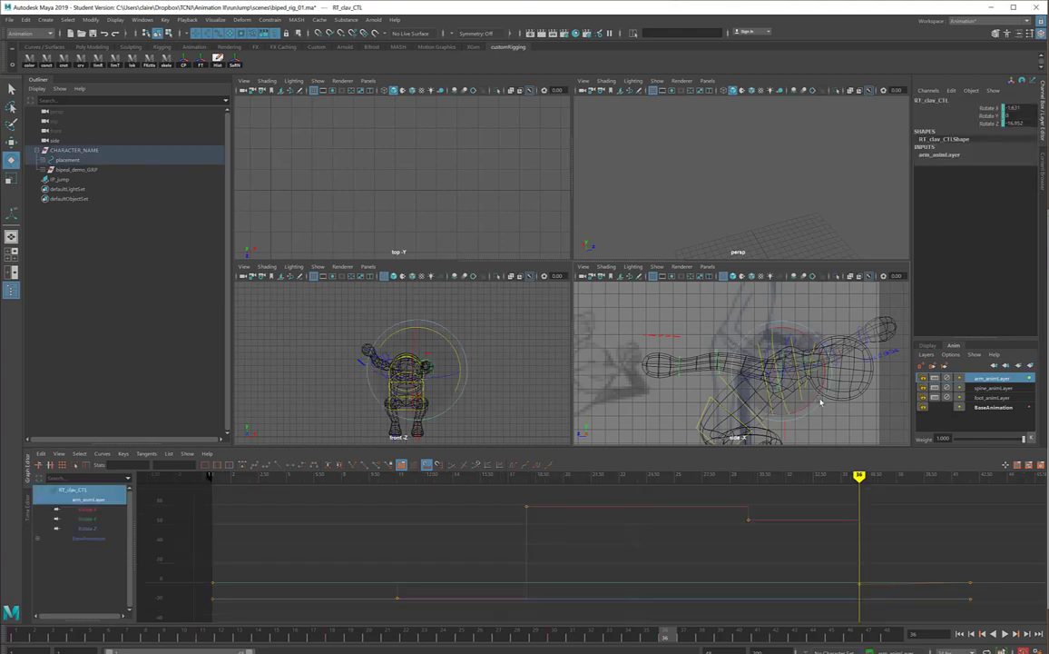
left_click(850, 416)
middle_click_drag(825, 396, 767, 383, "alt")
right_click_drag(736, 384, 786, 387, "alt")
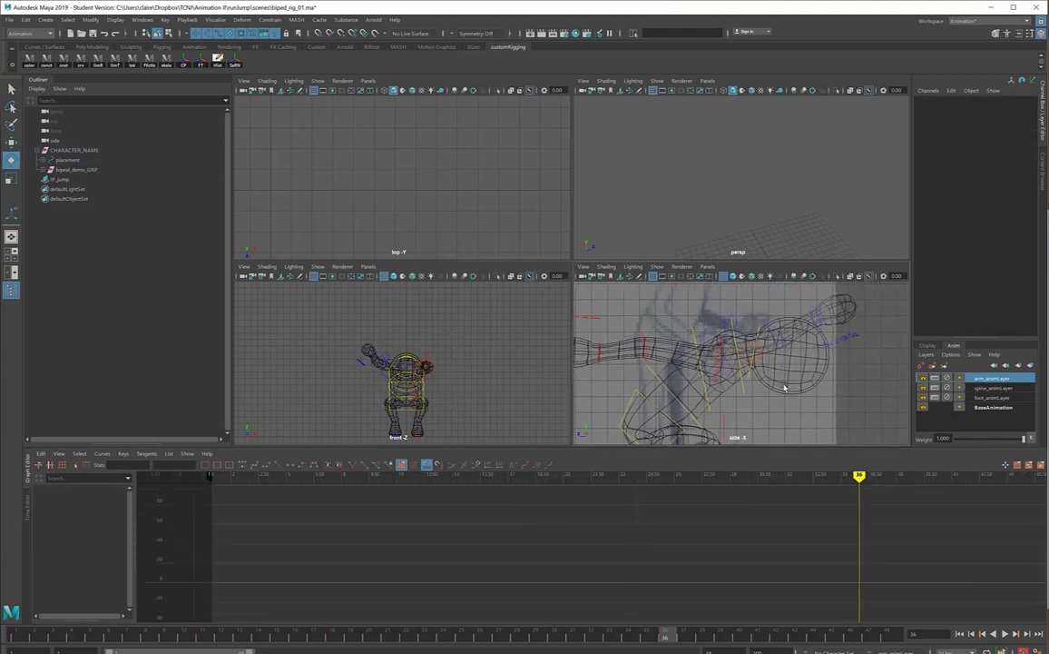
left_click(727, 323)
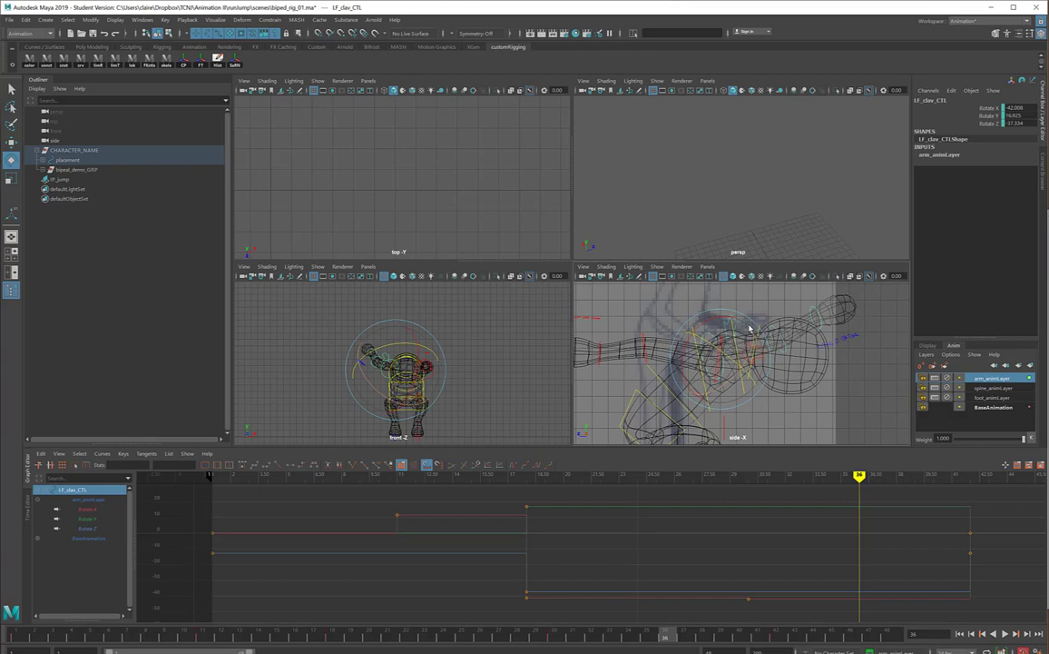
mouse_move(752, 340)
left_mouse_down()
mouse_move(736, 307)
mouse_move(734, 325)
mouse_move(725, 324)
mouse_move(737, 319)
mouse_move(776, 367)
mouse_move(764, 327)
left_mouse_up()
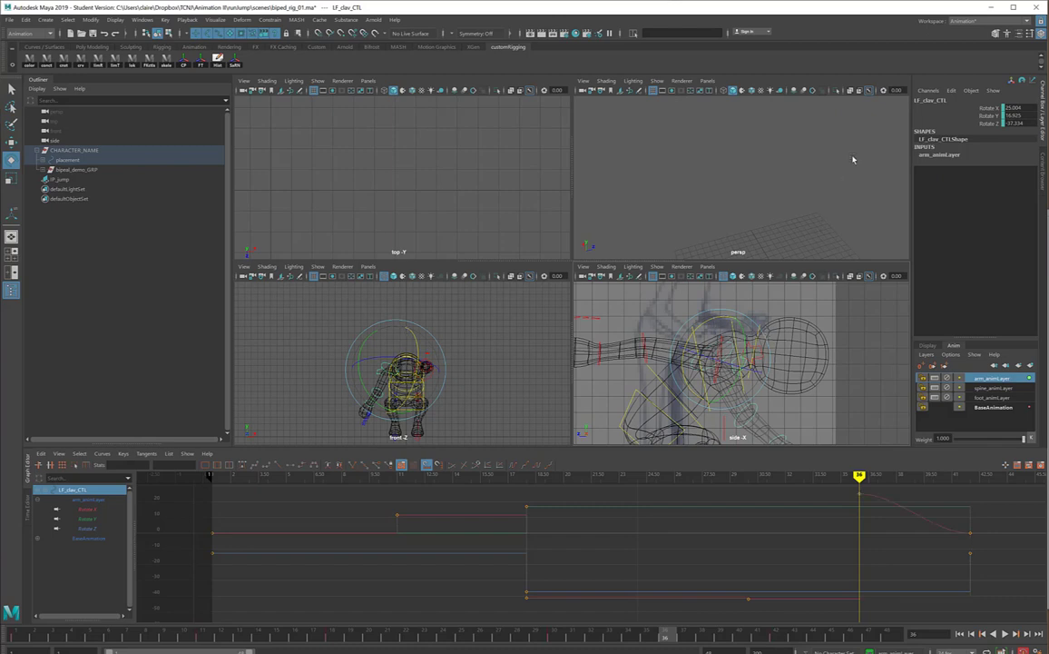
Step: Refine the left clavicle control's rotation on several axes at frame 36 in the perspective view
middle_click_drag(784, 217, 946, 140, "alt")
left_click_drag(946, 141, 781, 190, "alt")
right_click_drag(782, 190, 830, 190, "alt")
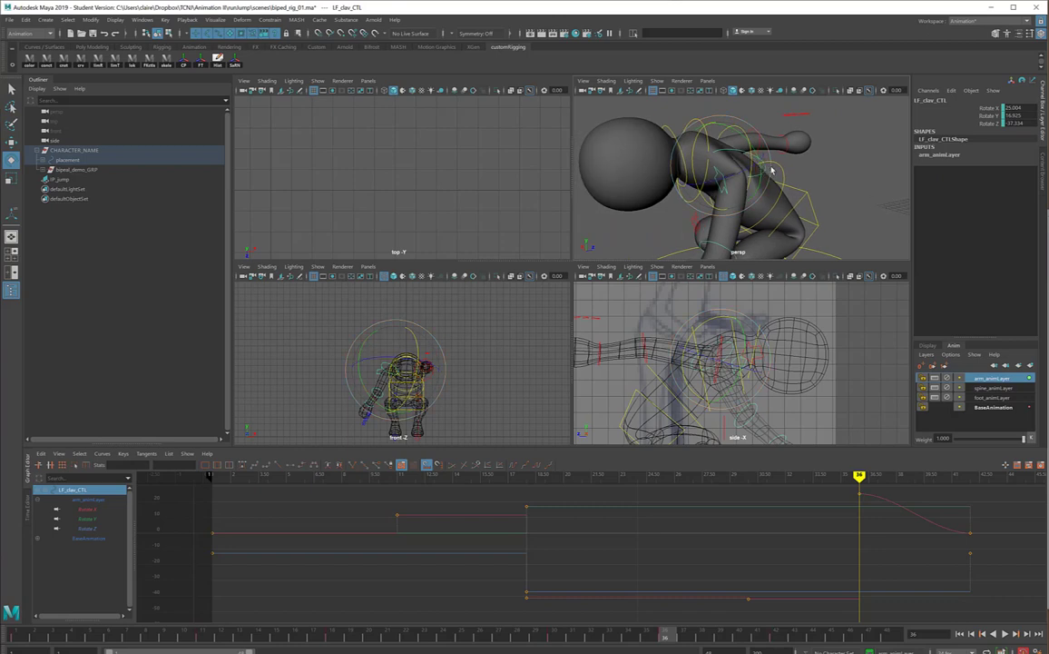
left_click_drag(772, 170, 764, 198)
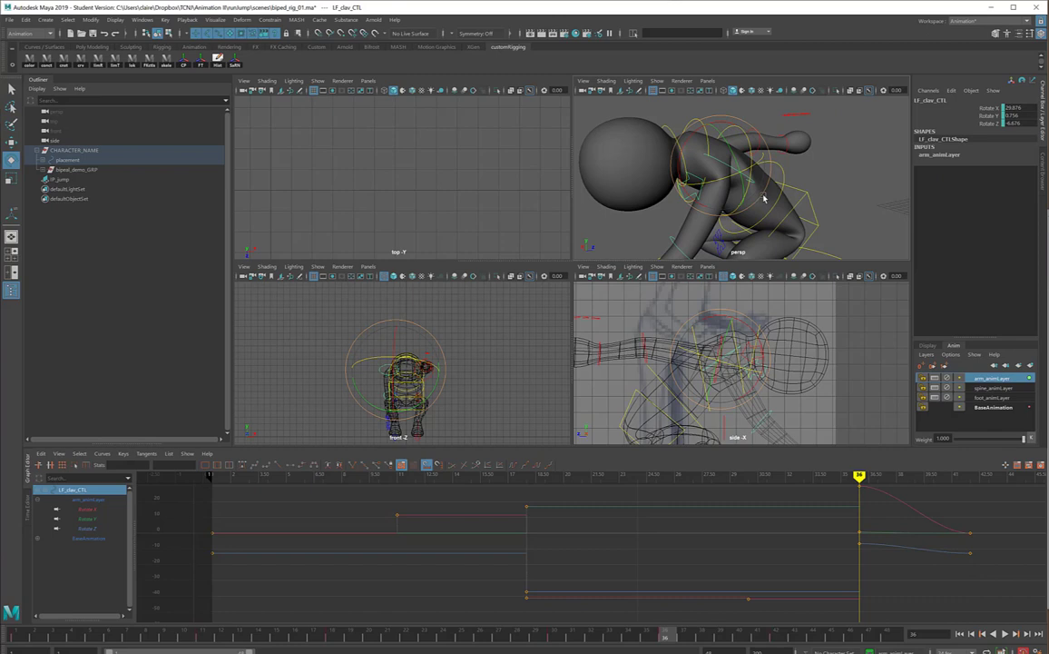
mouse_move(686, 173)
left_mouse_down()
mouse_move(691, 148)
mouse_move(688, 159)
left_mouse_up()
Step: Swing the left arm back at frame 36 by rotating its shoulder control to Rotate Y about 13
left_click(808, 163)
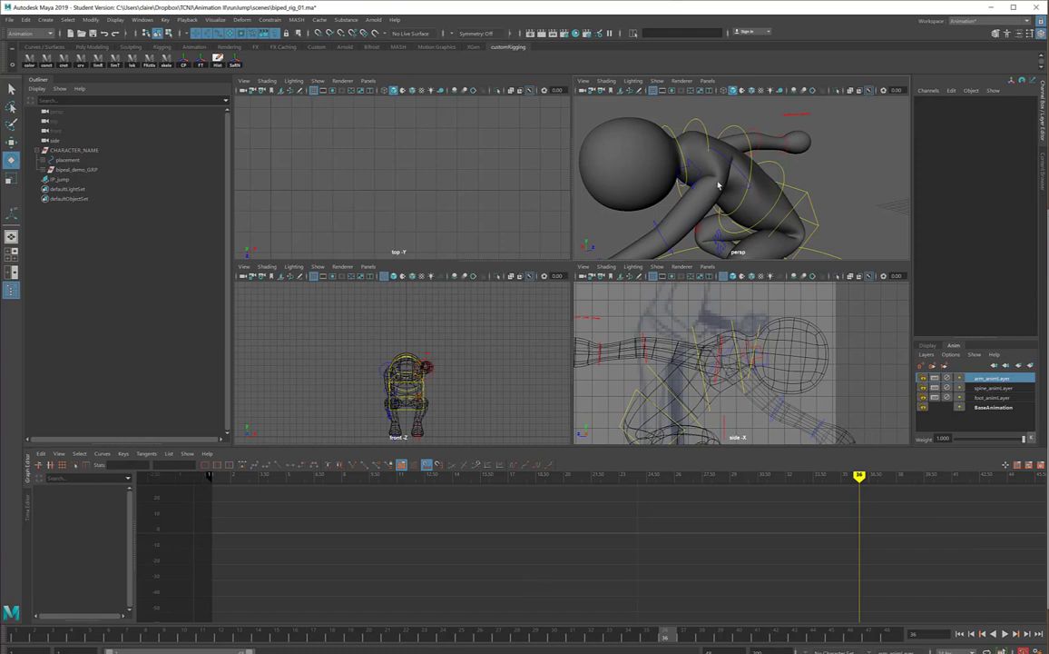
left_click(731, 164)
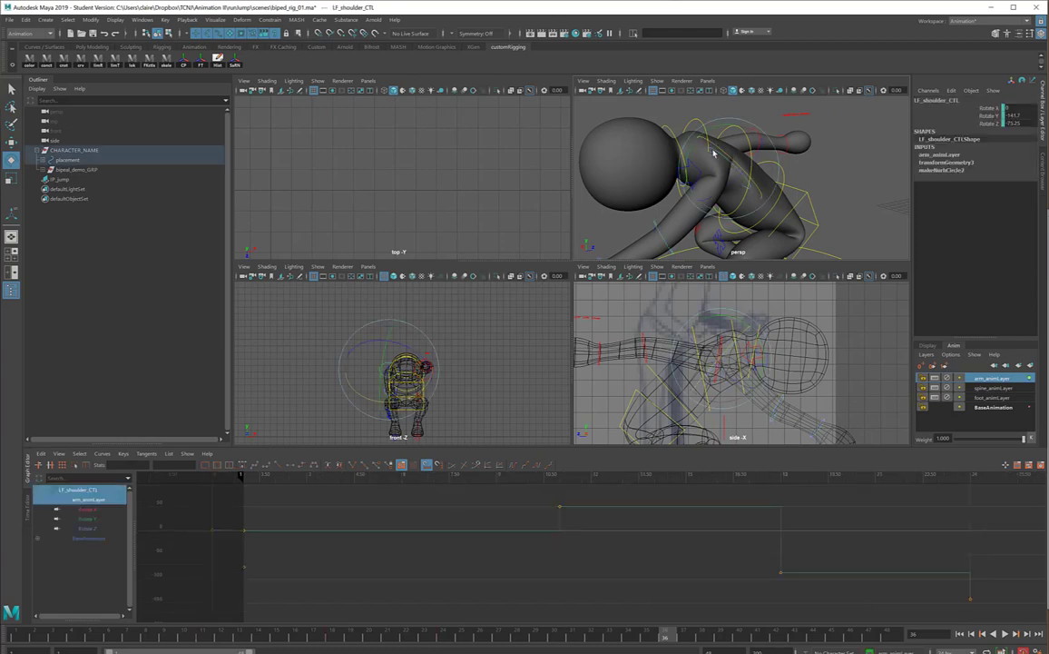
left_click_drag(732, 165, 762, 205)
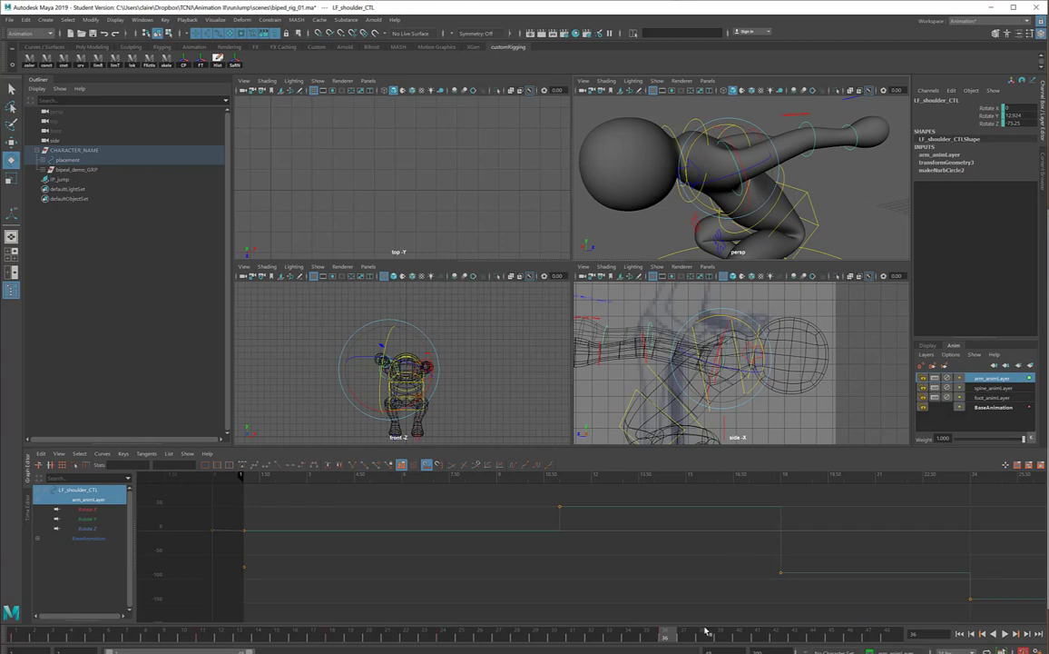
Step: Inspect the standing pose at frame 42 in a full perspective view, and play the jump animation from the start
left_click_drag(665, 635, 778, 629)
right_click_drag(856, 151, 695, 187, "alt")
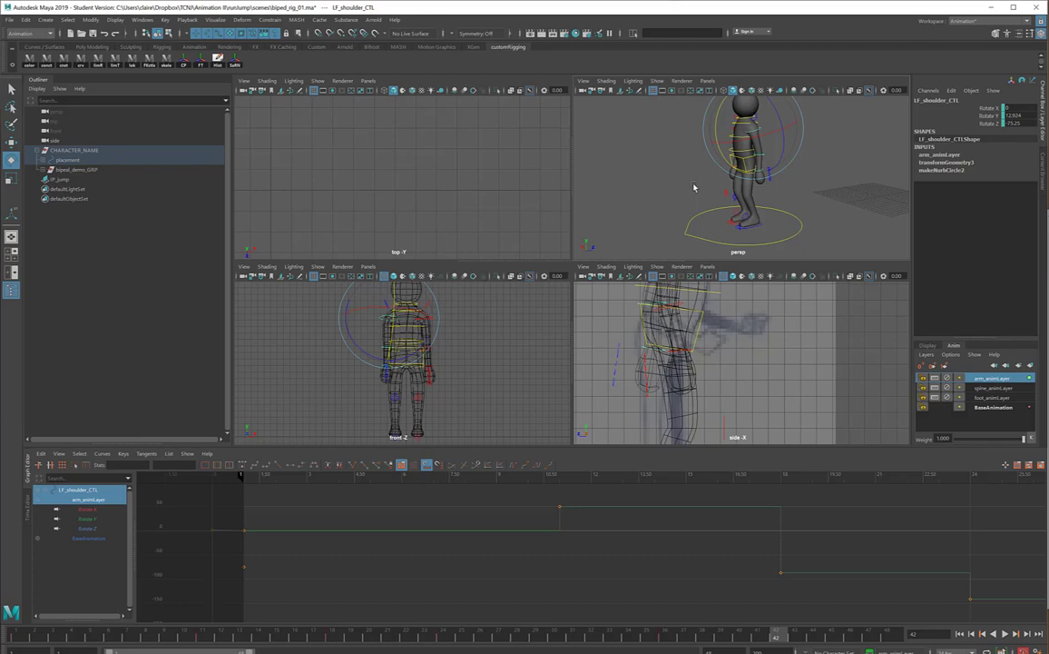
left_click(629, 213)
key("space")
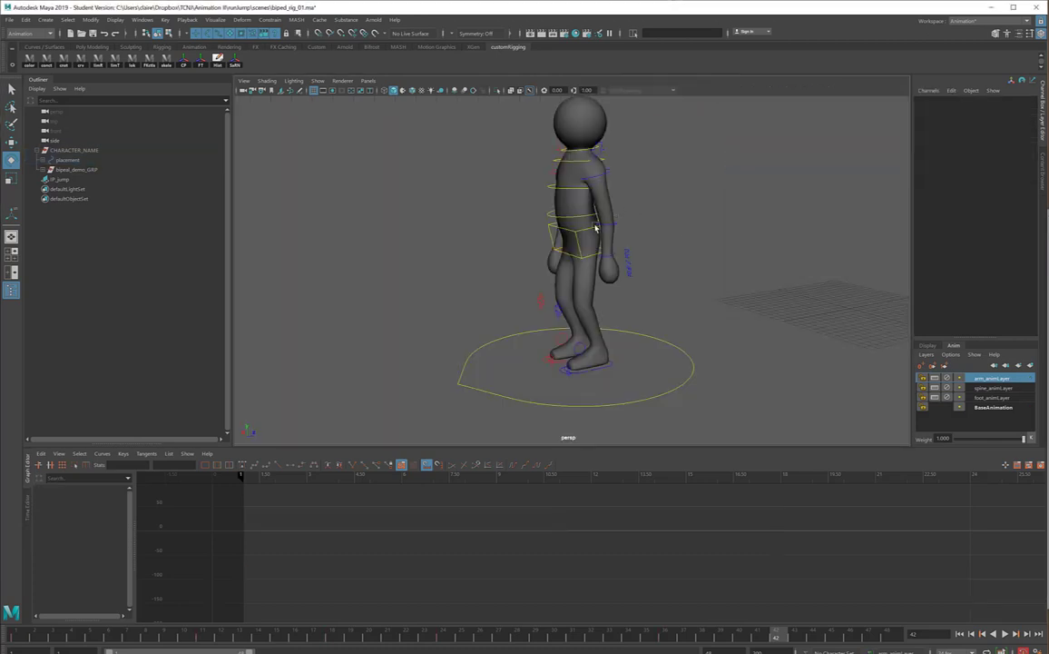
left_click_drag(432, 231, 536, 286, "alt")
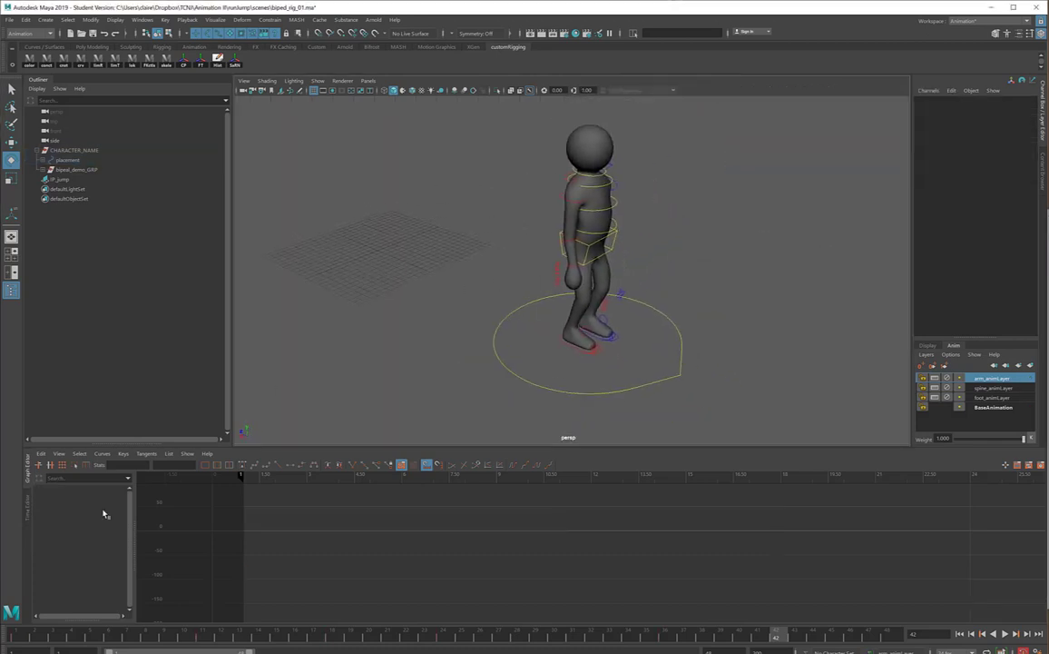
left_click(23, 637)
middle_click_drag(596, 231, 633, 303, "alt")
left_click(1005, 635)
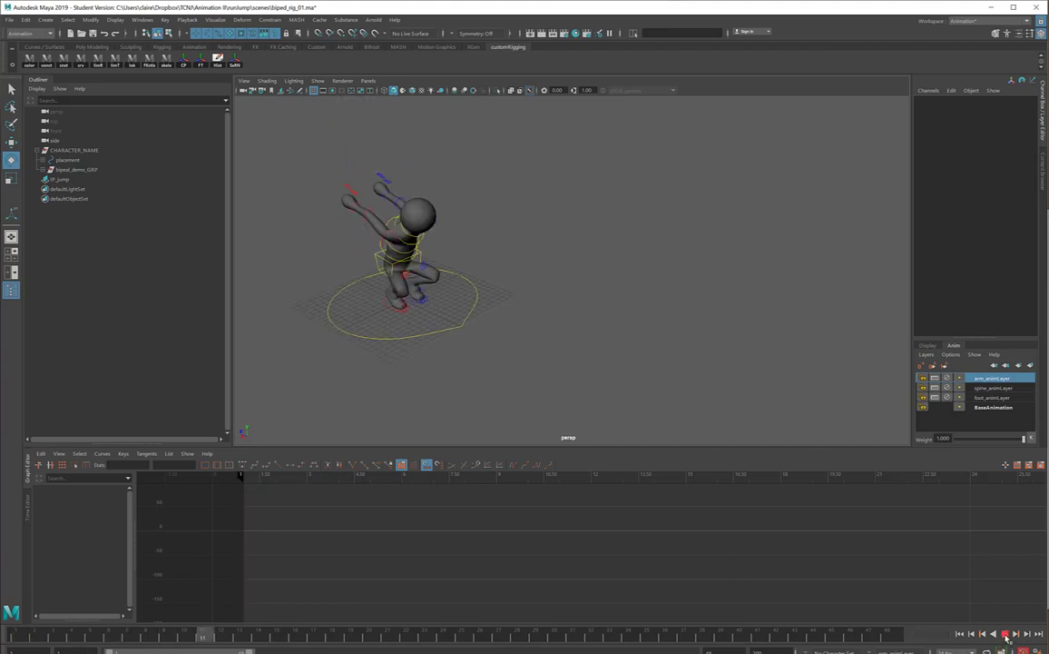